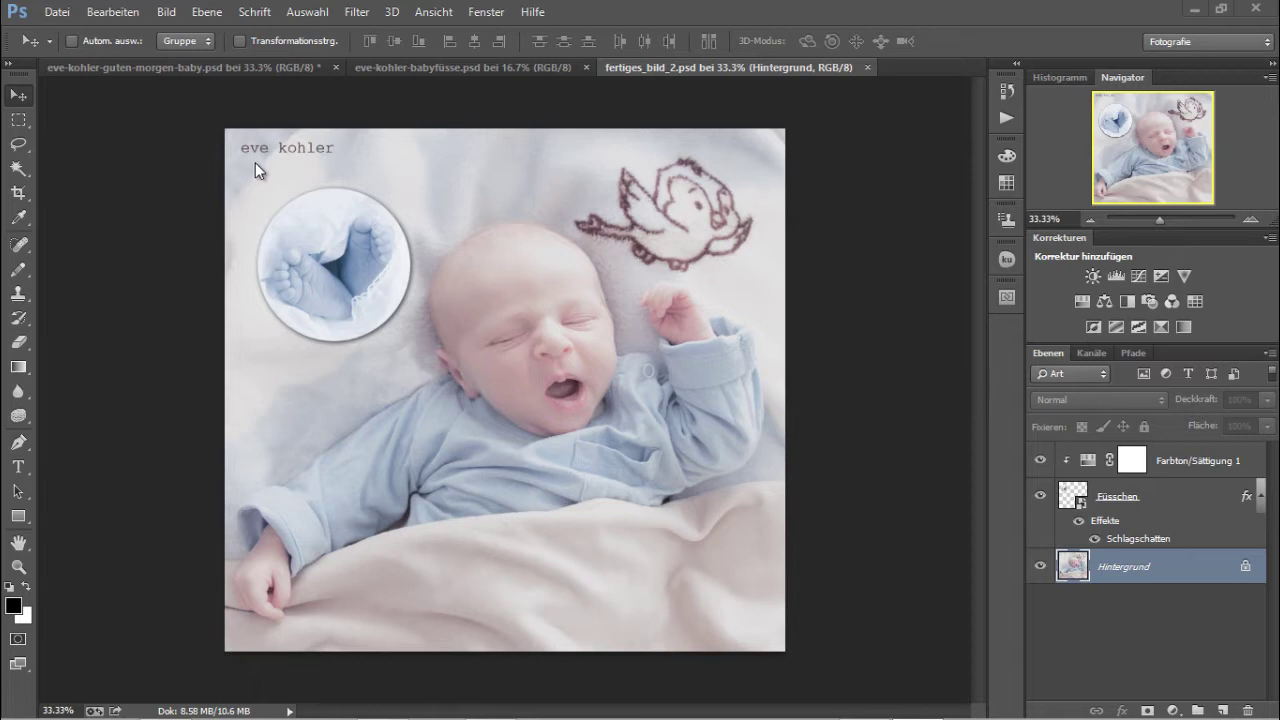
{"action": "left_click", "coordinate": [867, 67]}
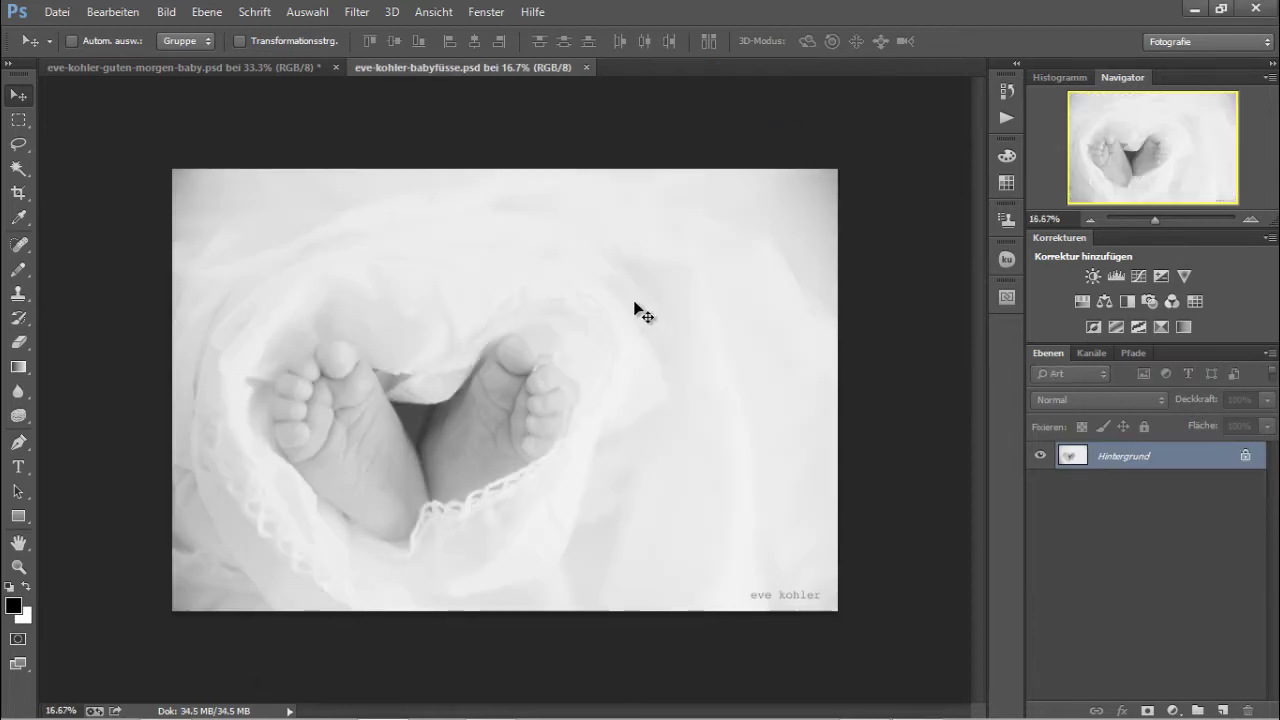
{"action": "left_click", "coordinate": [186, 68]}
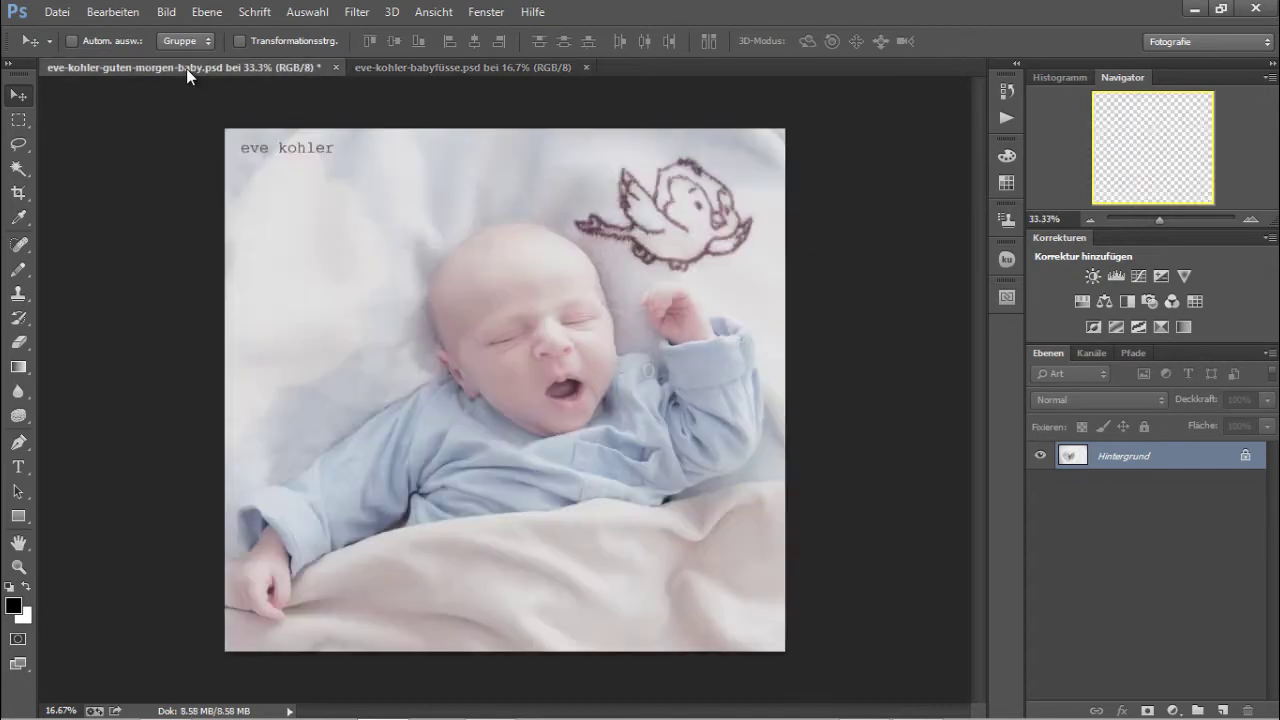
{"action": "left_click", "coordinate": [448, 68]}
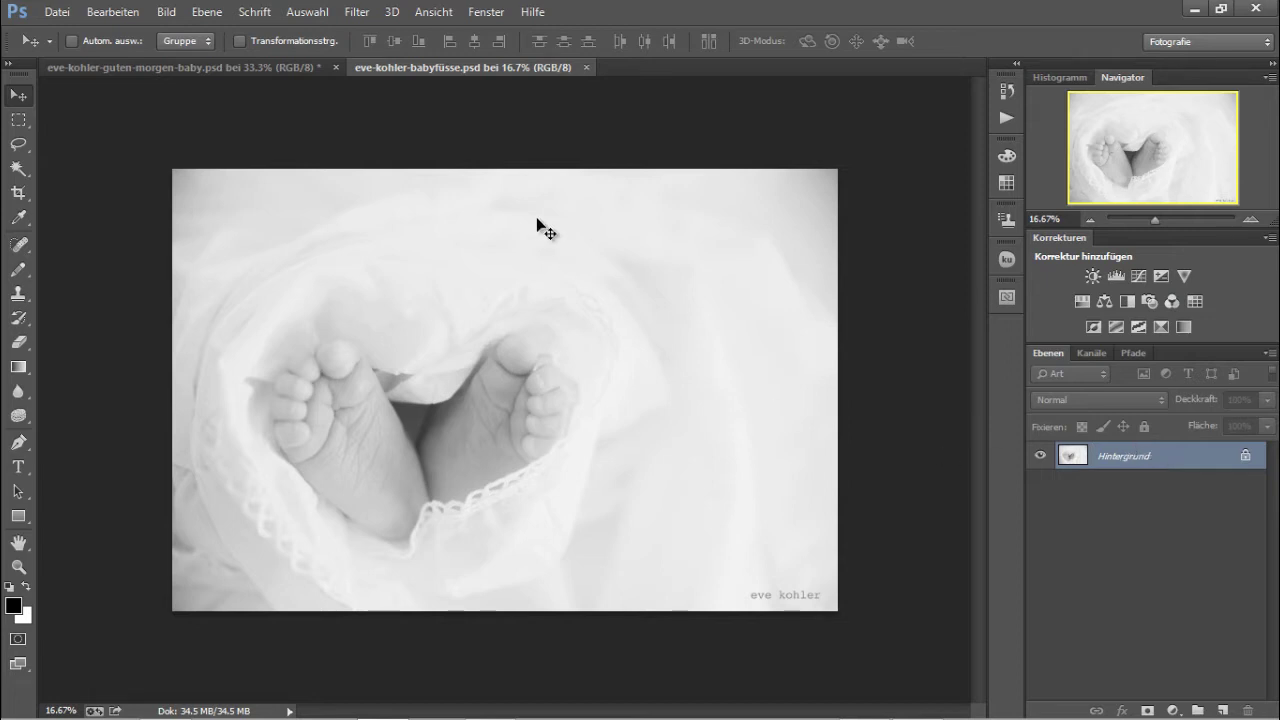
{"action": "left_click", "coordinate": [207, 12]}
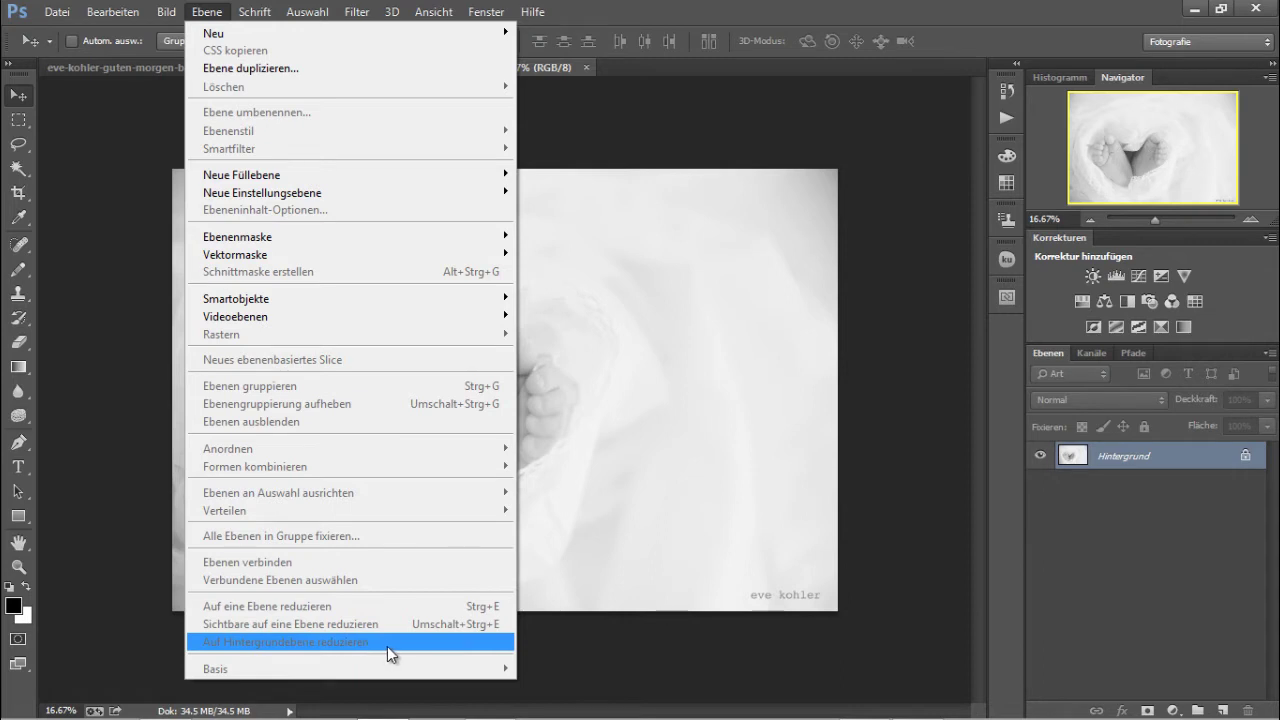
{"action": "left_click", "coordinate": [712, 152]}
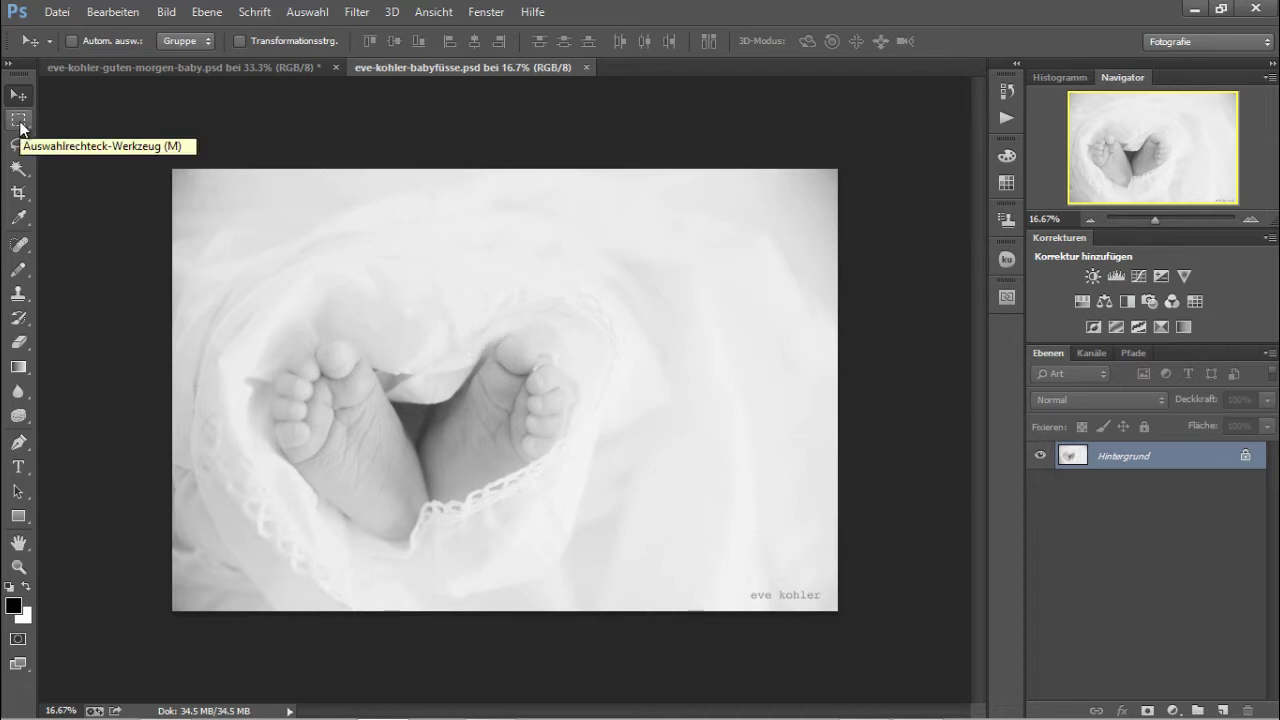
Switch to the Auswahlellipse-Werkzeug, draw a trial oval over the feet, then deselect it.
{"action": "left_click", "coordinate": [20, 122]}
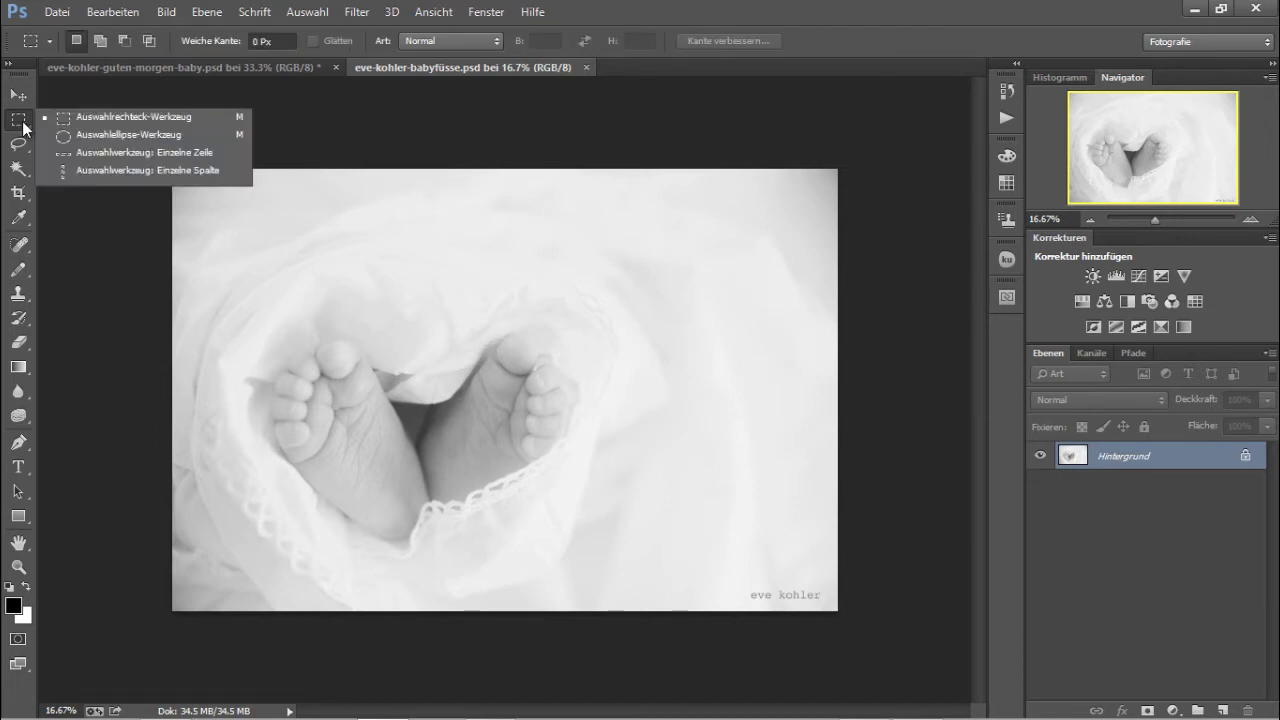
{"action": "left_click", "coordinate": [174, 135]}
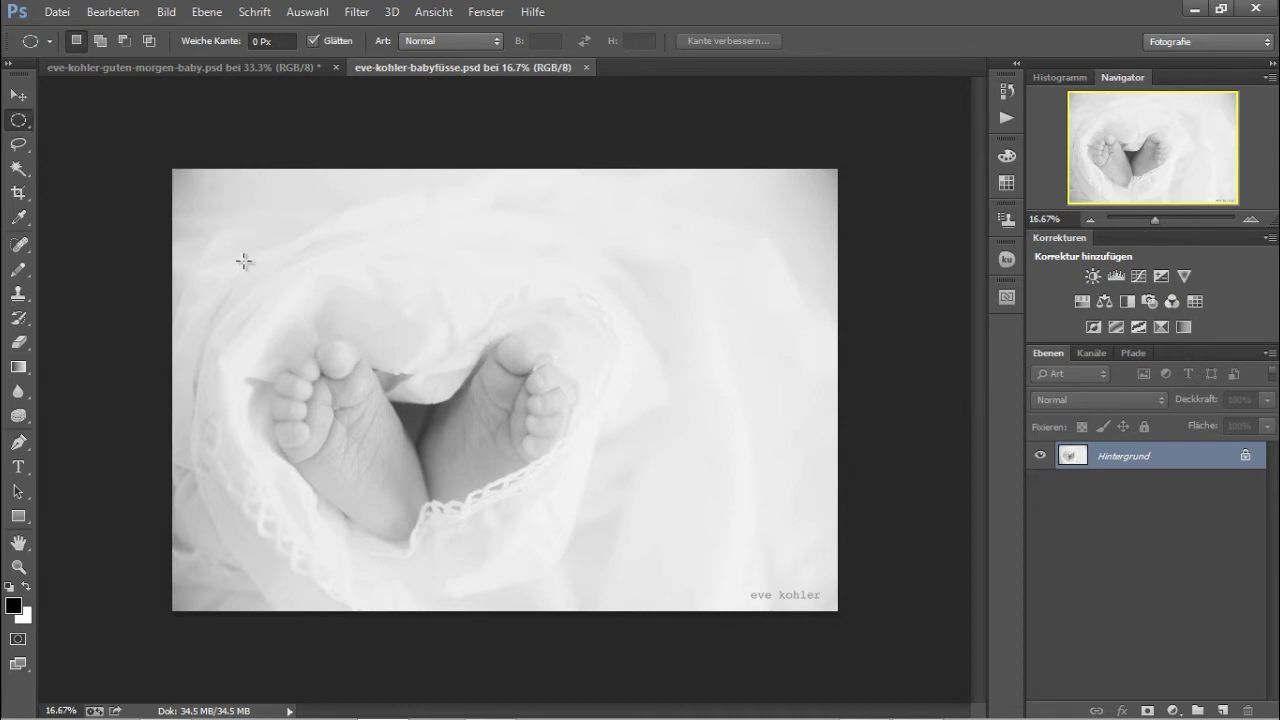
{"action": "left_click_drag", "start_coordinate": [225, 262], "coordinate": [642, 576]}
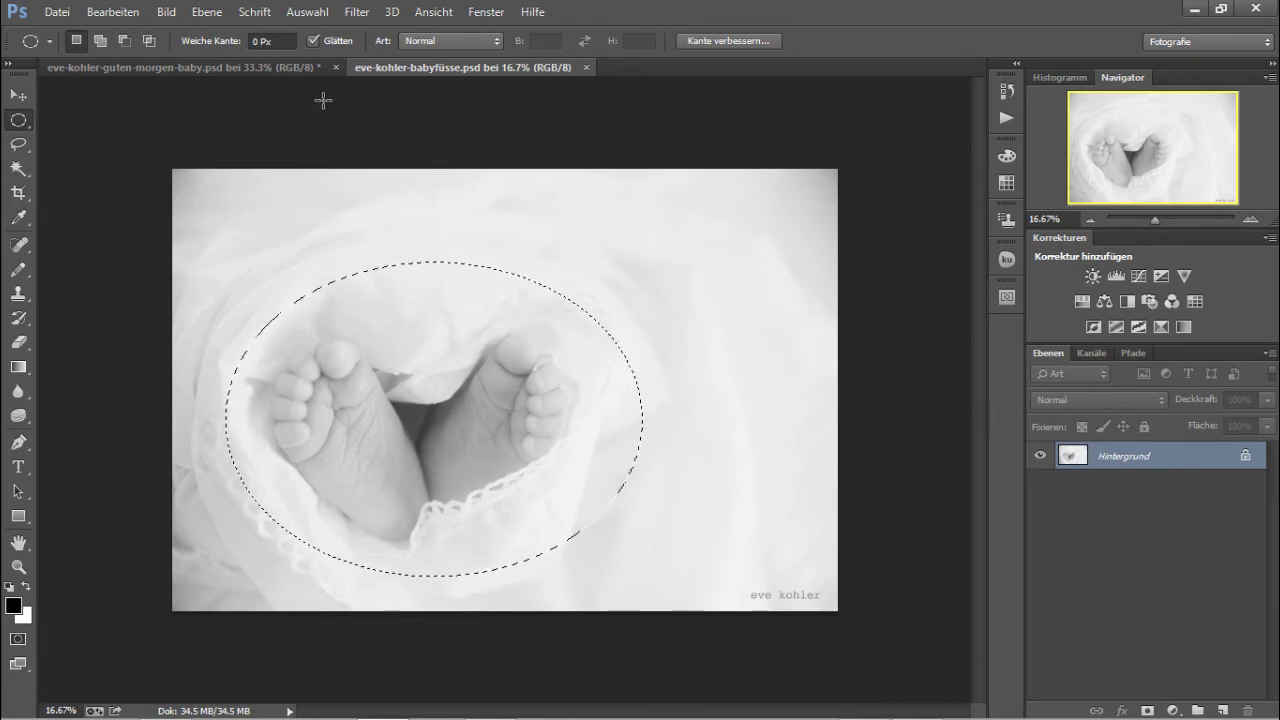
{"action": "left_click", "coordinate": [307, 13]}
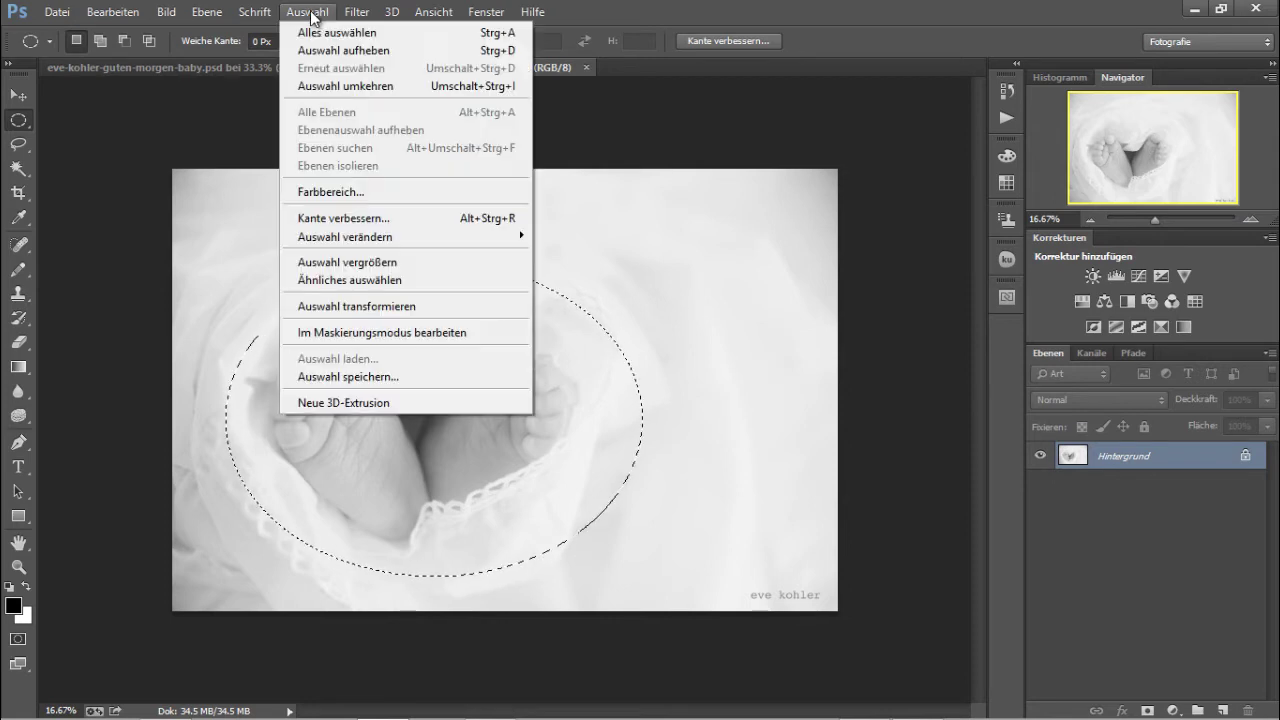
{"action": "left_click", "coordinate": [372, 52]}
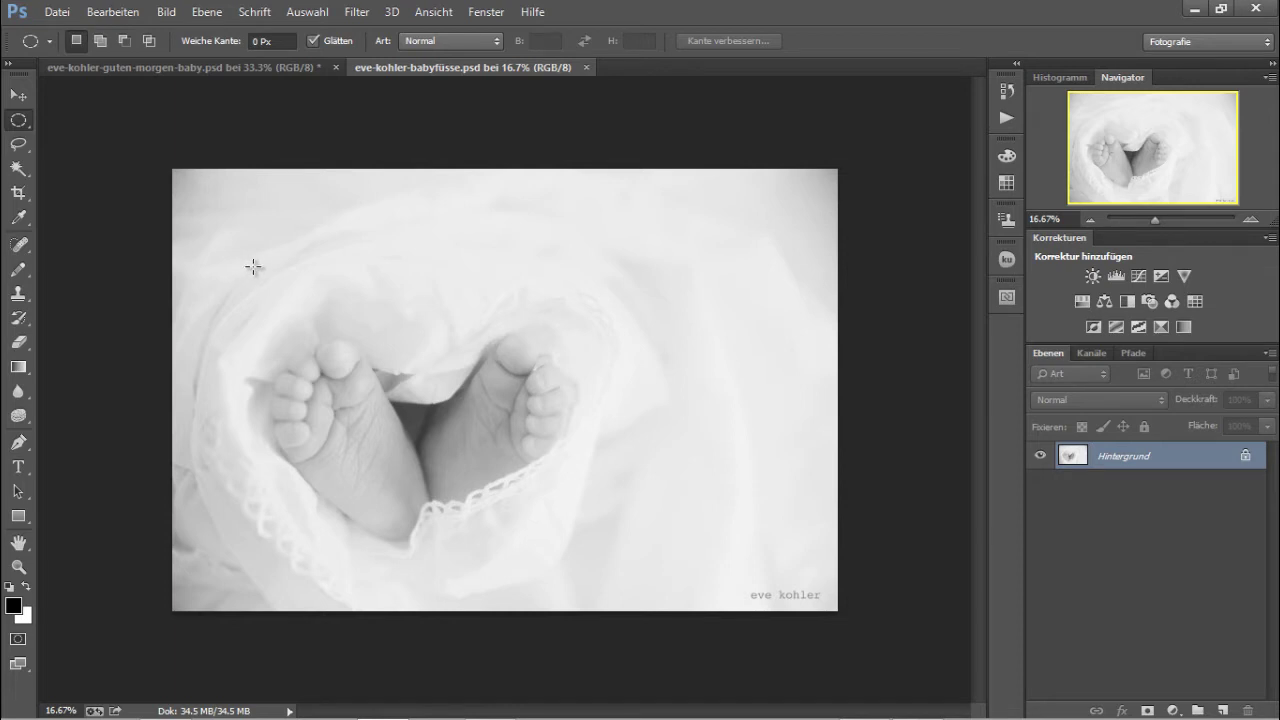
Shift-drag a circle about 19.5 cm across and centre it over both baby feet.
{"action": "mouse_move", "coordinate": [252, 266]}
{"action": "left_mouse_down"}
{"action": "mouse_move", "coordinate": [304, 342]}
{"action": "mouse_move", "coordinate": [421, 383]}
{"action": "mouse_move", "coordinate": [496, 355]}
{"action": "mouse_move", "coordinate": [519, 414]}
{"action": "left_mouse_up"}
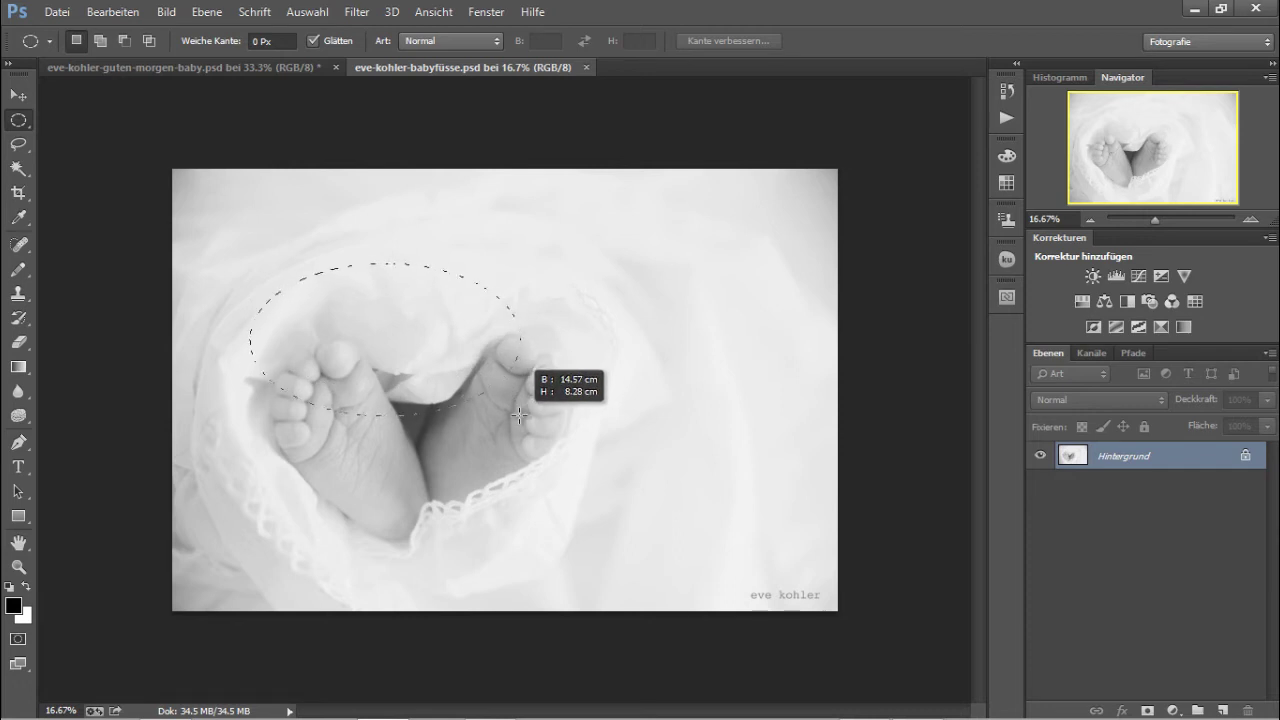
{"action": "key", "text": "shift"}
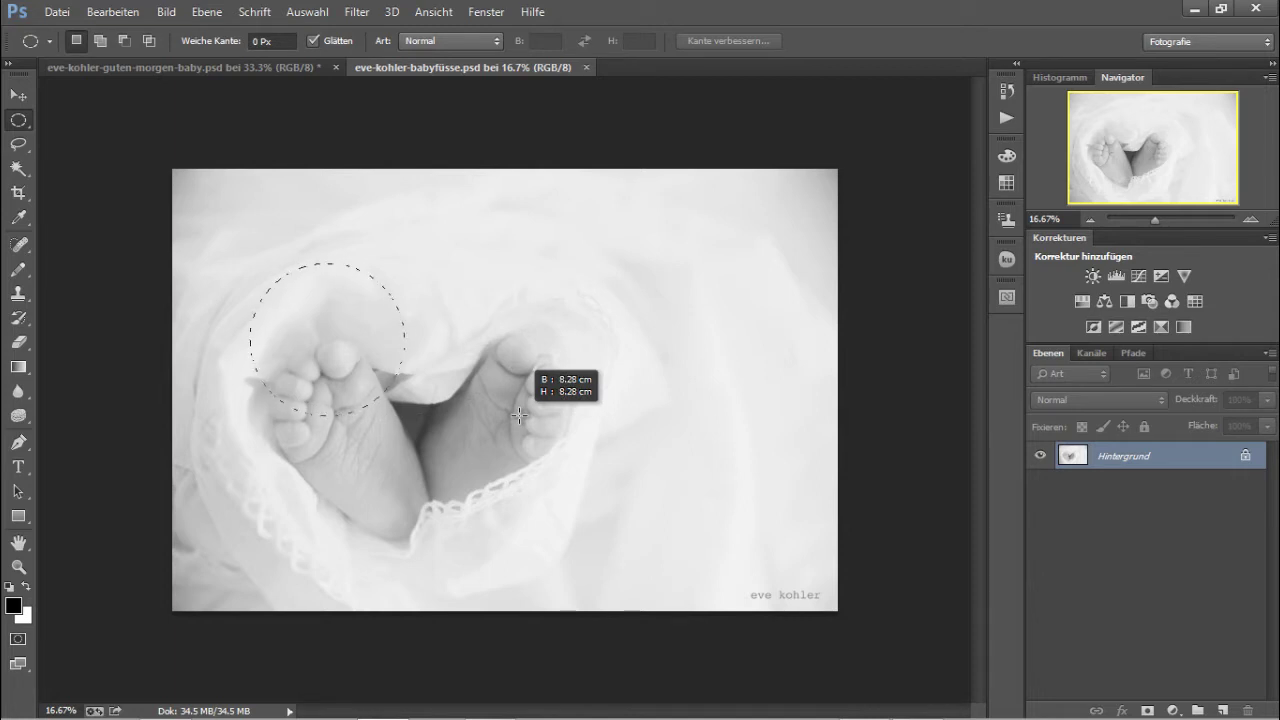
{"action": "mouse_move", "coordinate": [519, 414]}
{"action": "left_mouse_down"}
{"action": "mouse_move", "coordinate": [786, 578]}
{"action": "mouse_move", "coordinate": [883, 613]}
{"action": "left_mouse_up"}
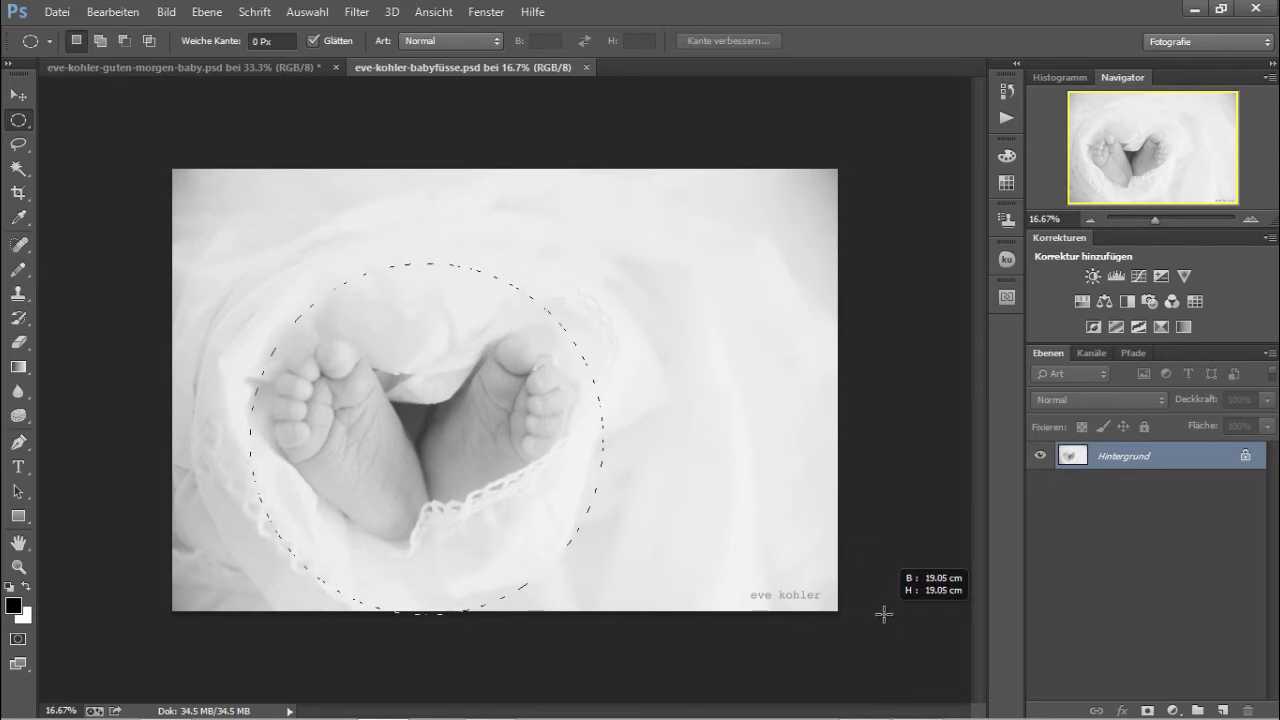
{"action": "left_click_drag", "start_coordinate": [883, 613], "coordinate": [902, 623]}
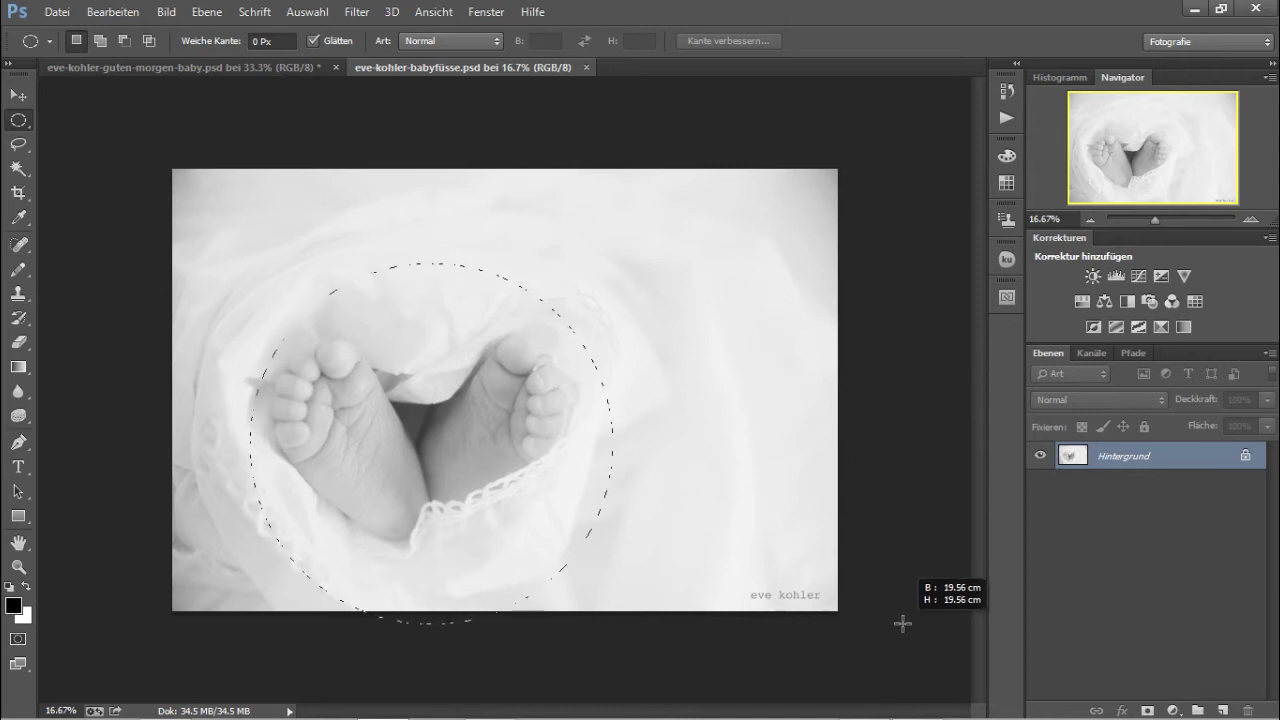
{"action": "left_click_drag", "start_coordinate": [902, 623], "coordinate": [902, 623]}
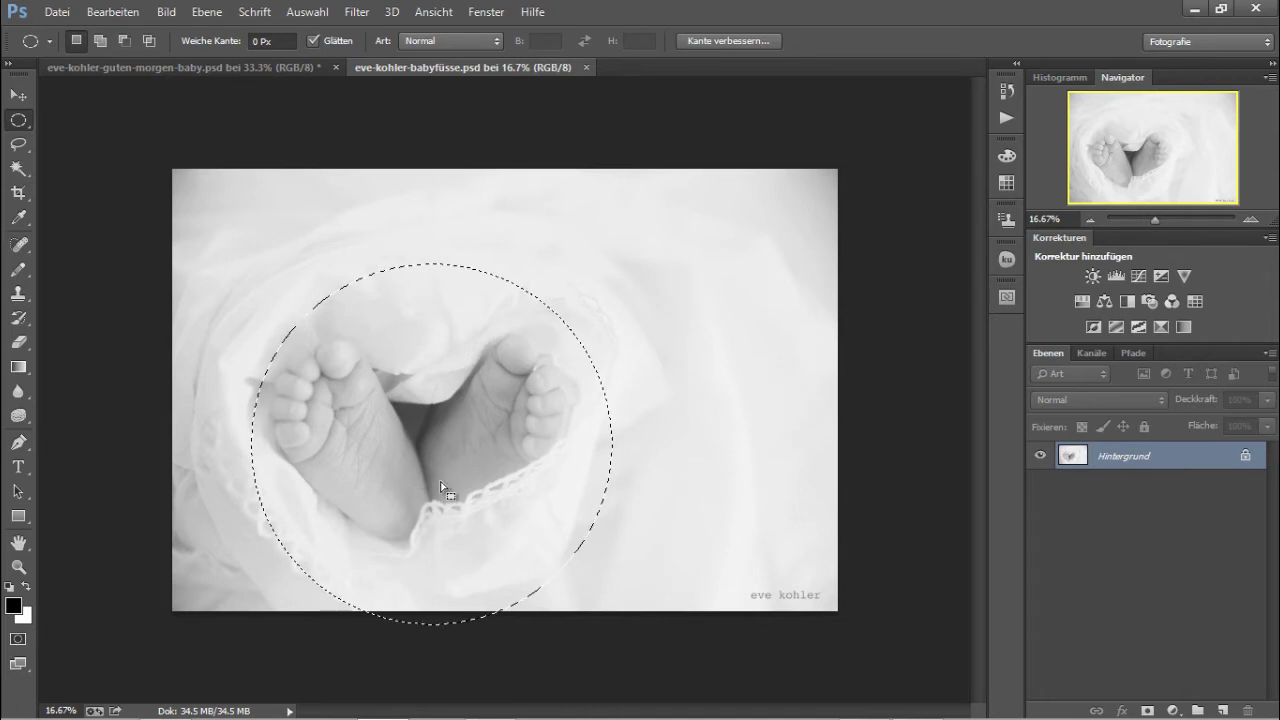
{"action": "left_click_drag", "start_coordinate": [440, 481], "coordinate": [430, 445]}
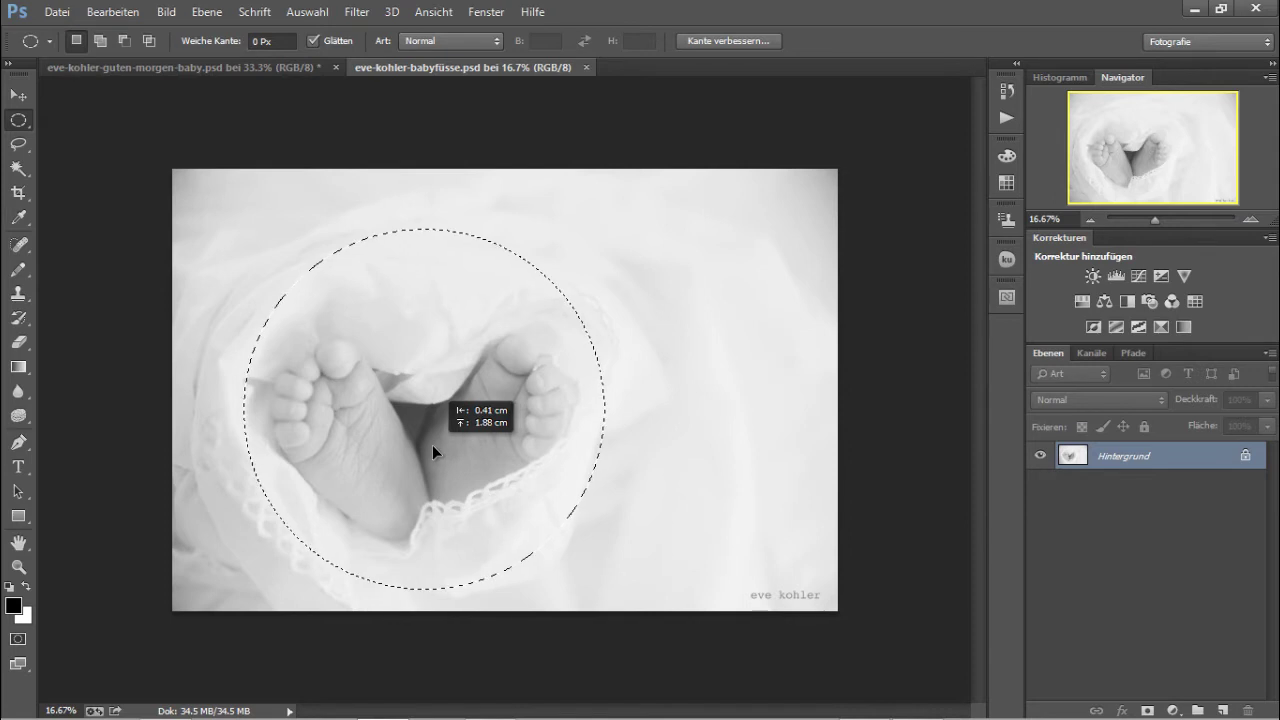
{"action": "left_click_drag", "start_coordinate": [432, 445], "coordinate": [433, 447]}
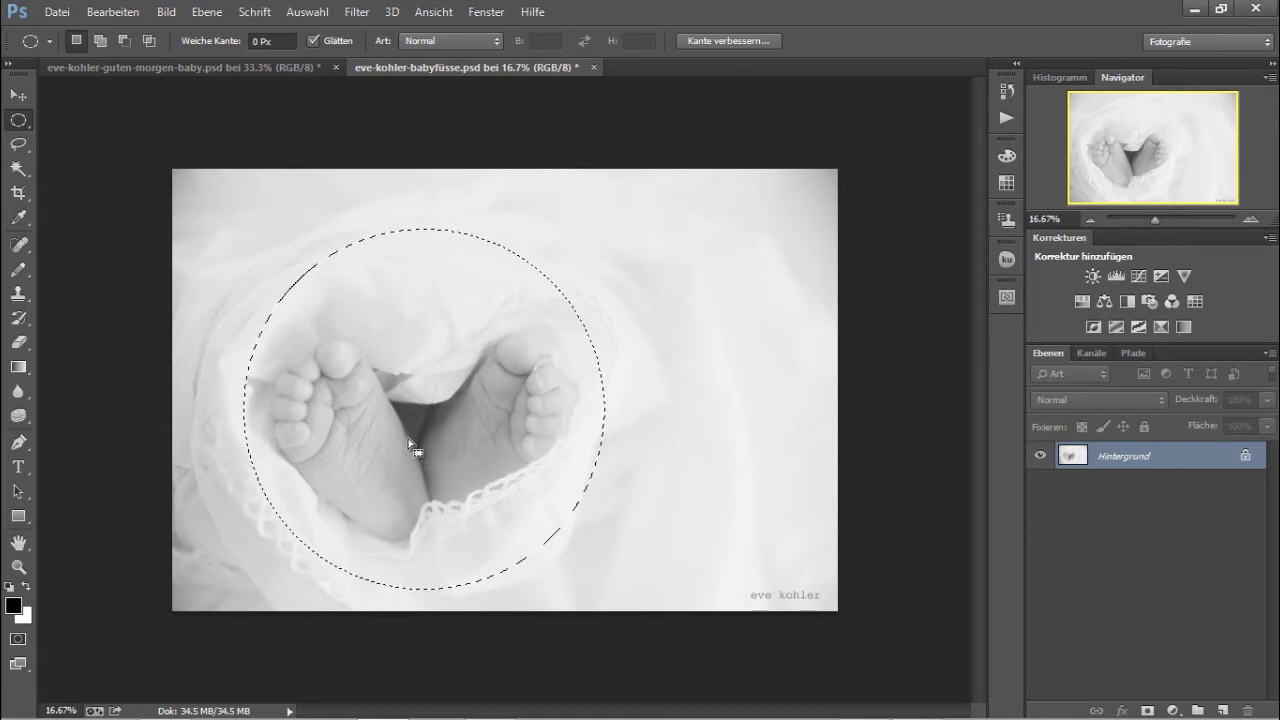
Arrange the two photos side by side with Fenster > Anordnen > 2 nebeneinander.
{"action": "left_click", "coordinate": [160, 66]}
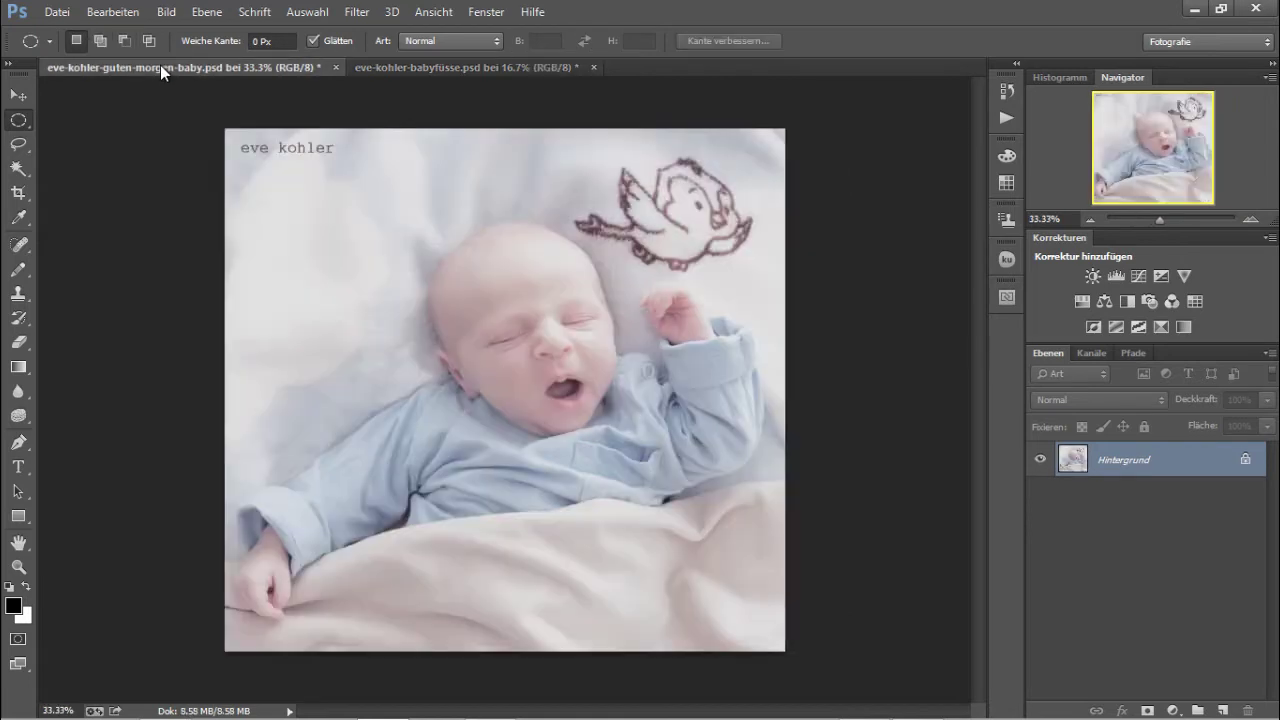
{"action": "left_click", "coordinate": [413, 67]}
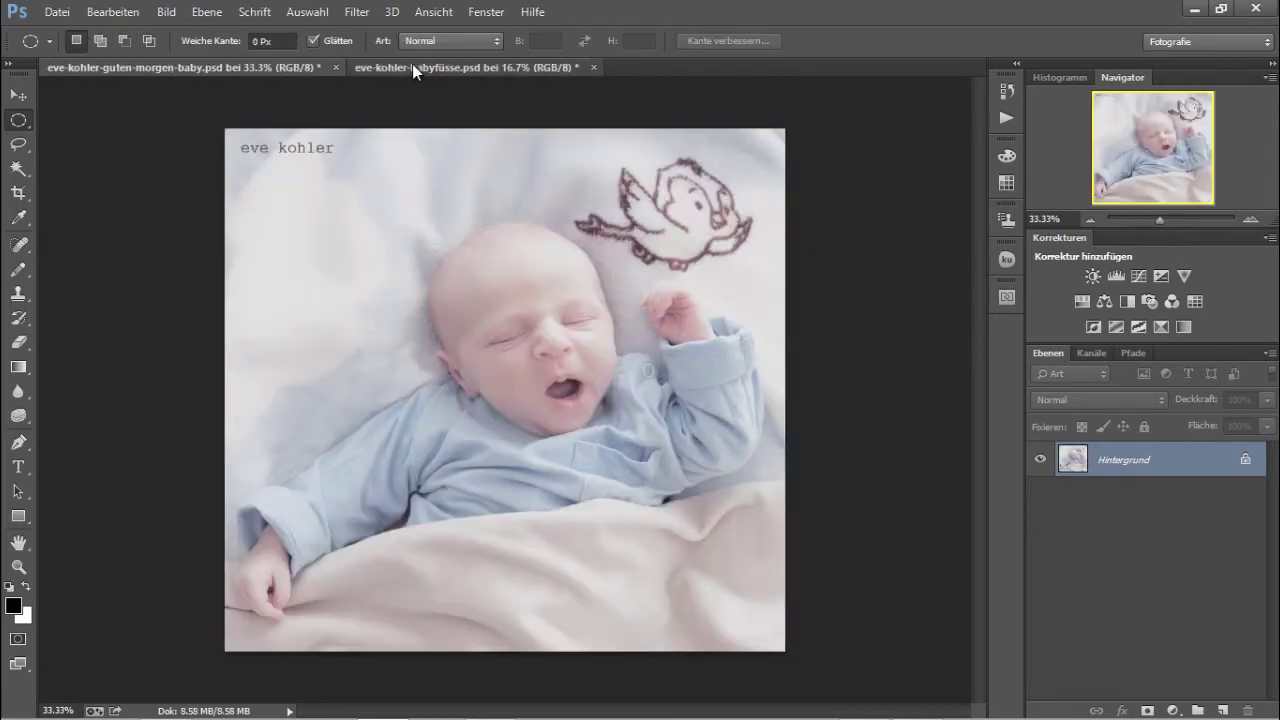
{"action": "left_click", "coordinate": [485, 12]}
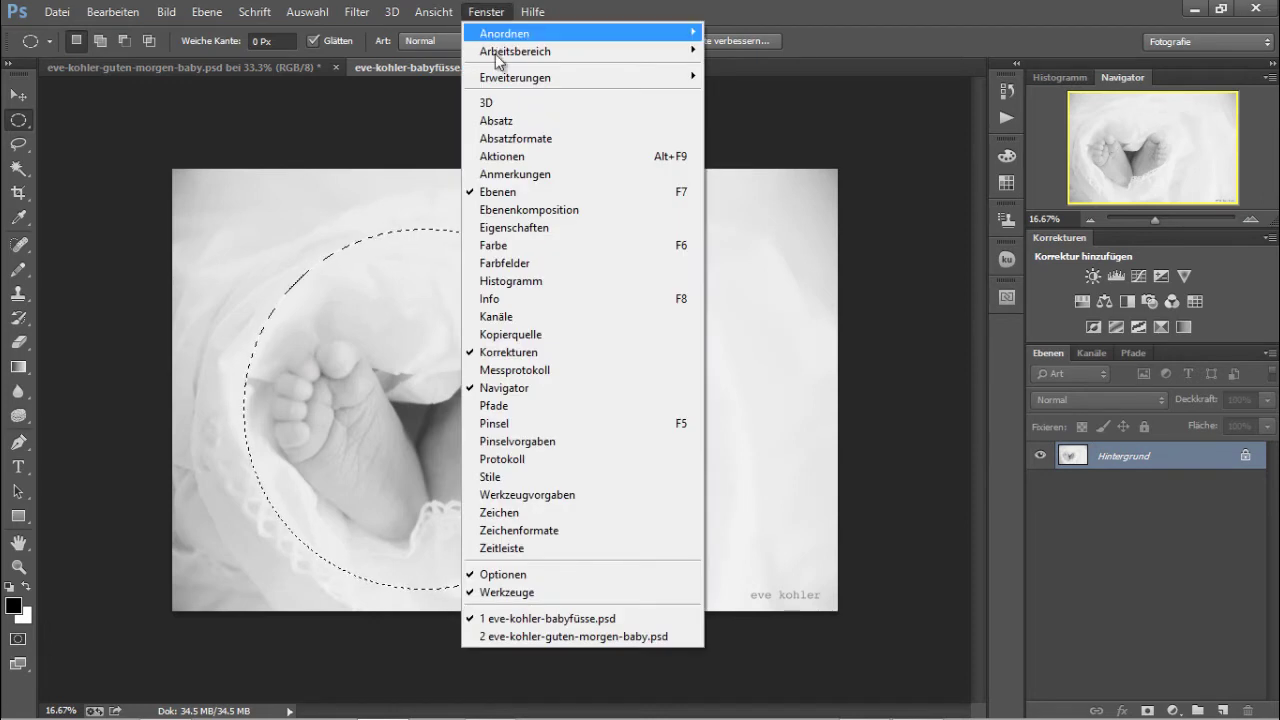
{"action": "mouse_move", "coordinate": [560, 33]}
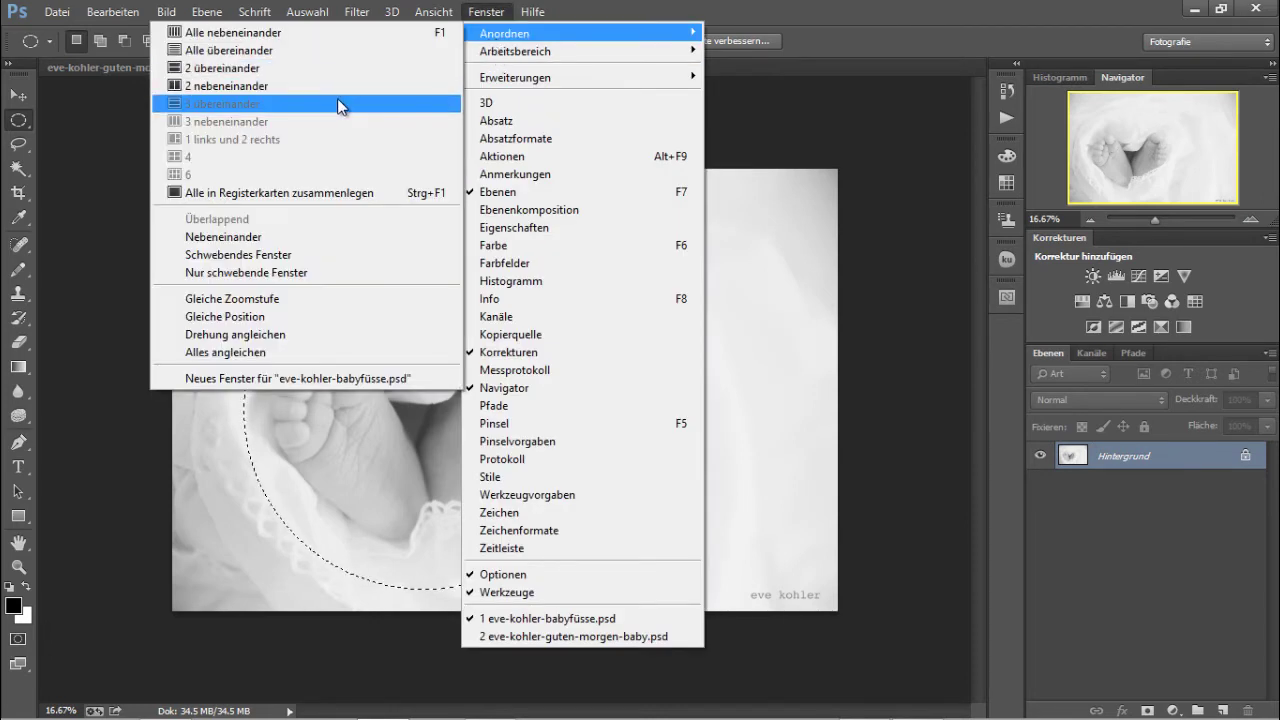
{"action": "left_click", "coordinate": [330, 86]}
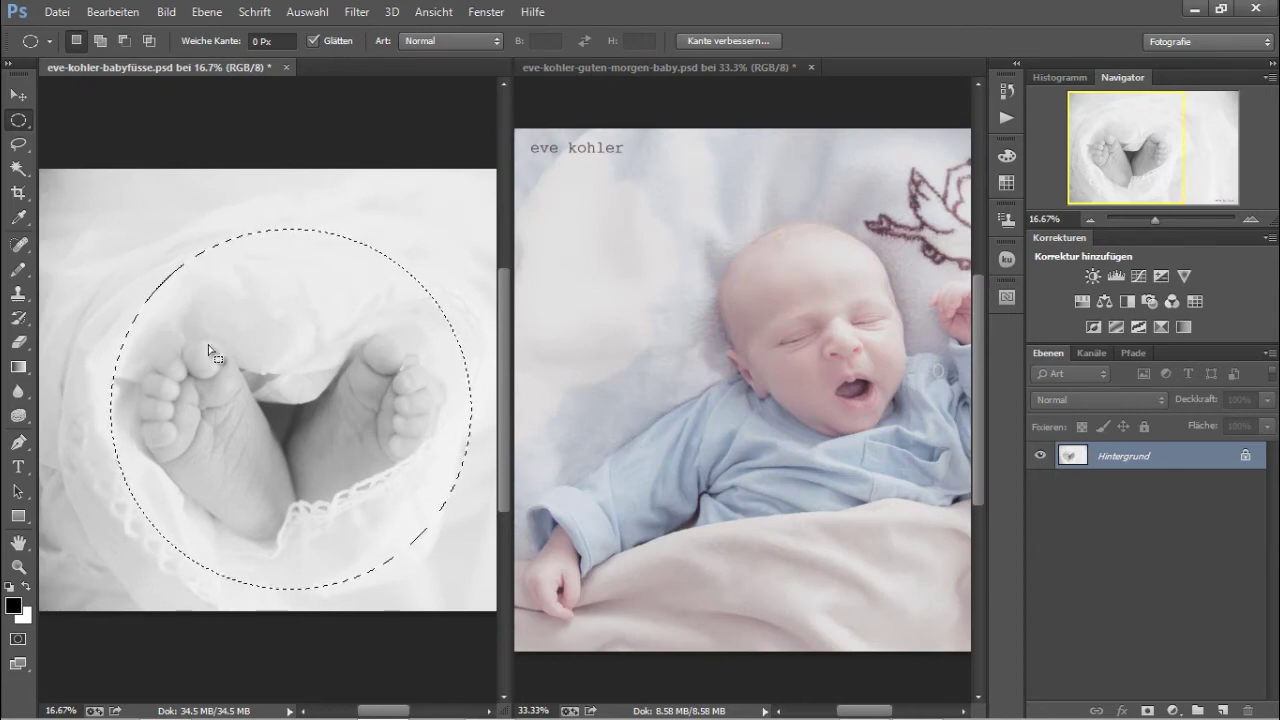
Drag the circular feet selection with the Move tool into the baby photo as Ebene 1.
{"action": "left_click", "coordinate": [19, 96]}
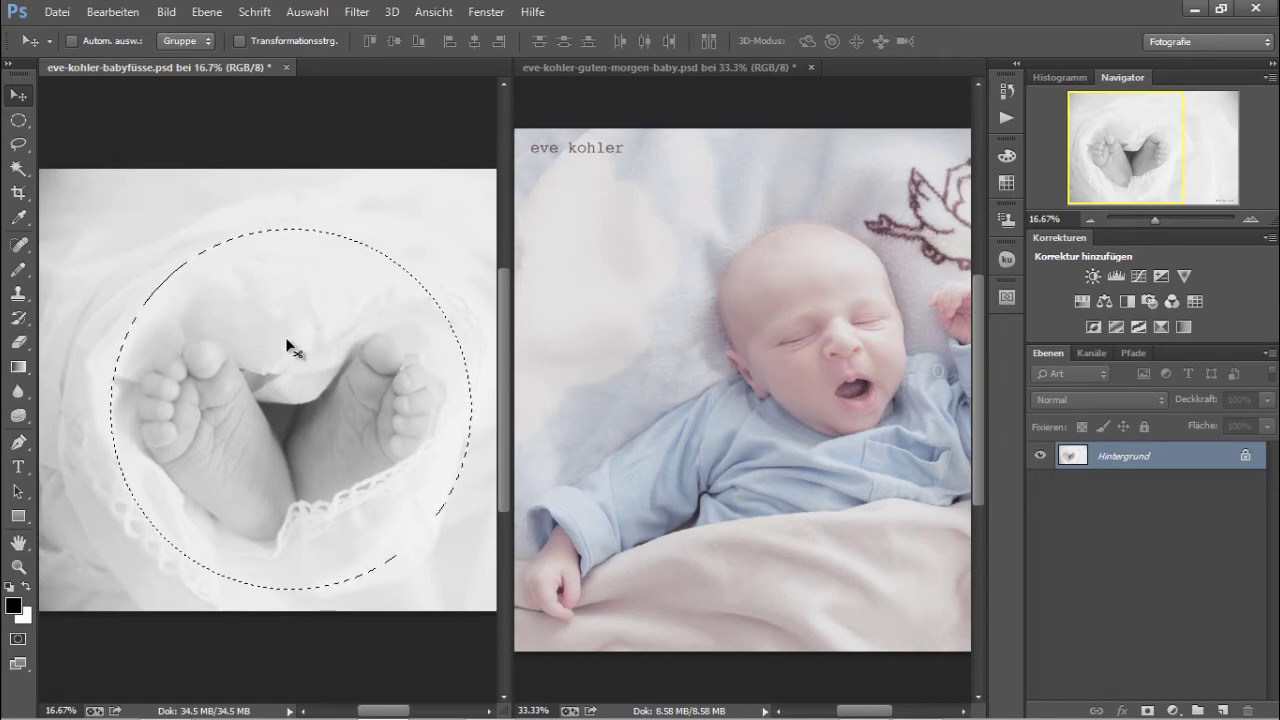
{"action": "left_click_drag", "start_coordinate": [287, 346], "coordinate": [745, 356]}
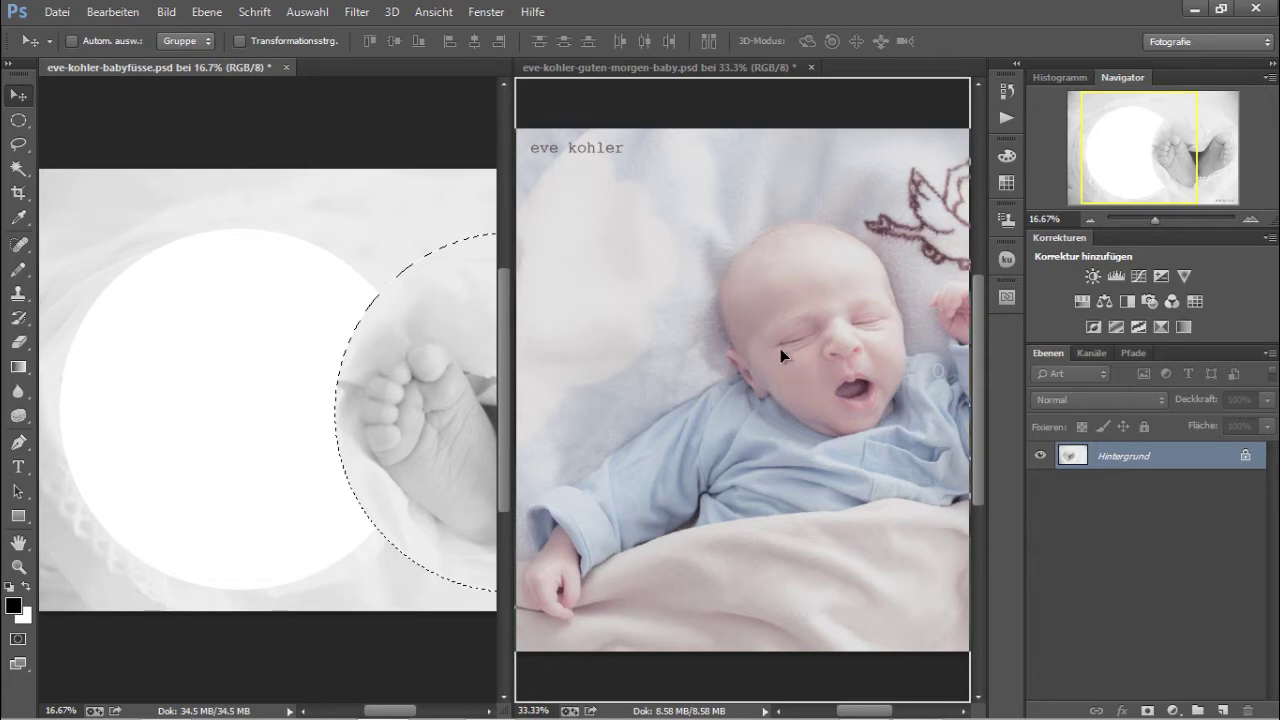
{"action": "left_click_drag", "start_coordinate": [780, 348], "coordinate": [781, 350]}
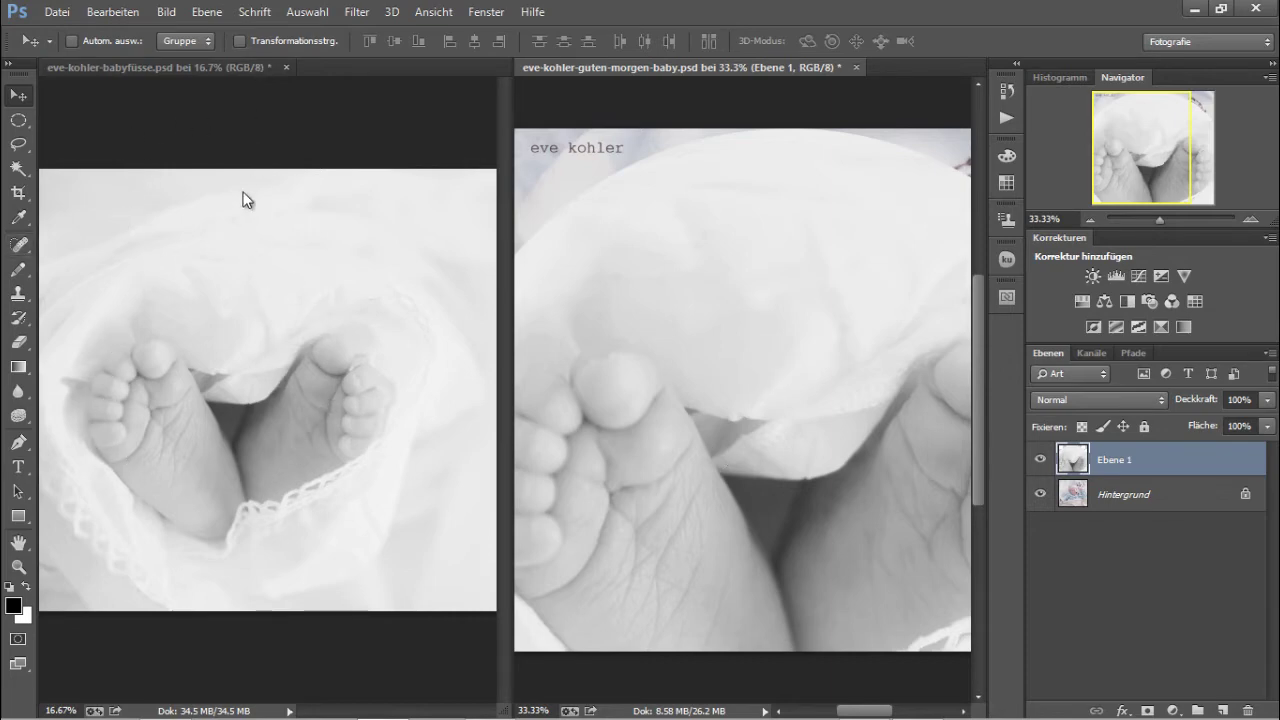
Close the baby-feet document without saving and nudge Ebene 1 upward on the baby photo.
{"action": "left_click", "coordinate": [286, 68]}
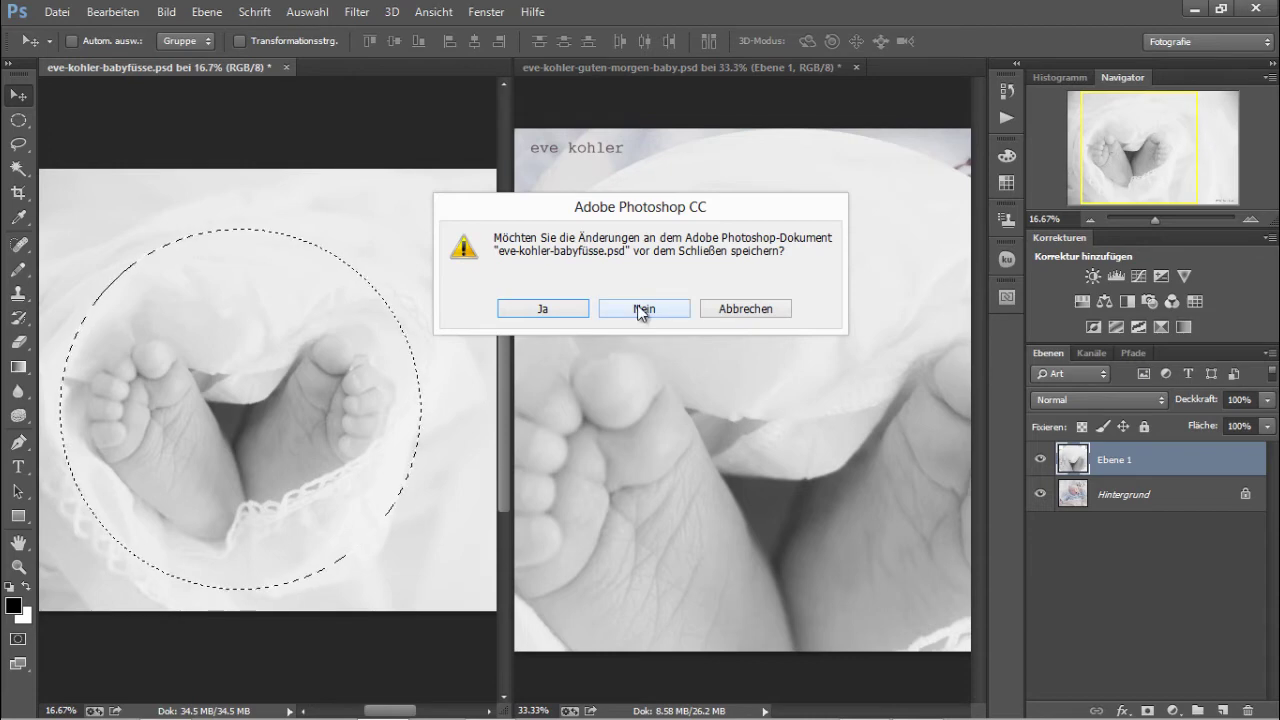
{"action": "left_click", "coordinate": [641, 311]}
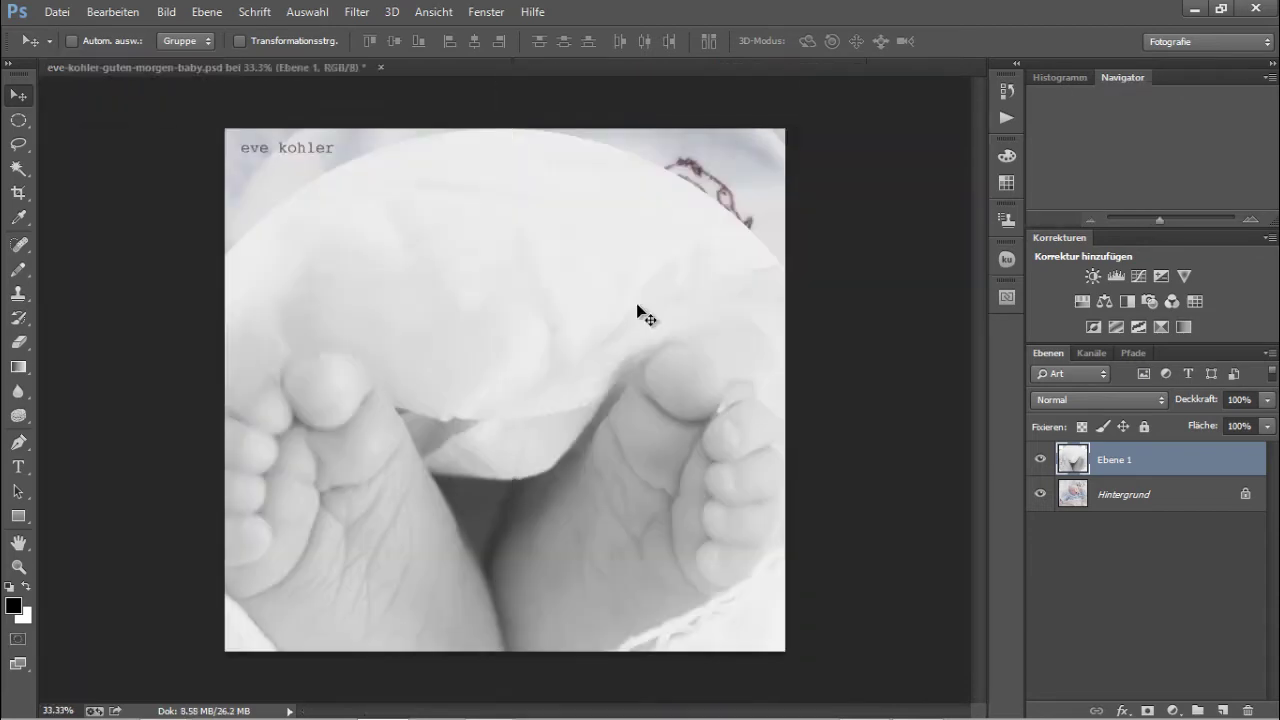
{"action": "mouse_move", "coordinate": [467, 499]}
{"action": "left_mouse_down"}
{"action": "mouse_move", "coordinate": [490, 435]}
{"action": "mouse_move", "coordinate": [521, 409]}
{"action": "mouse_move", "coordinate": [523, 365]}
{"action": "mouse_move", "coordinate": [489, 420]}
{"action": "mouse_move", "coordinate": [485, 522]}
{"action": "mouse_move", "coordinate": [546, 394]}
{"action": "mouse_move", "coordinate": [409, 531]}
{"action": "mouse_move", "coordinate": [446, 400]}
{"action": "mouse_move", "coordinate": [476, 401]}
{"action": "mouse_move", "coordinate": [462, 401]}
{"action": "left_mouse_up"}
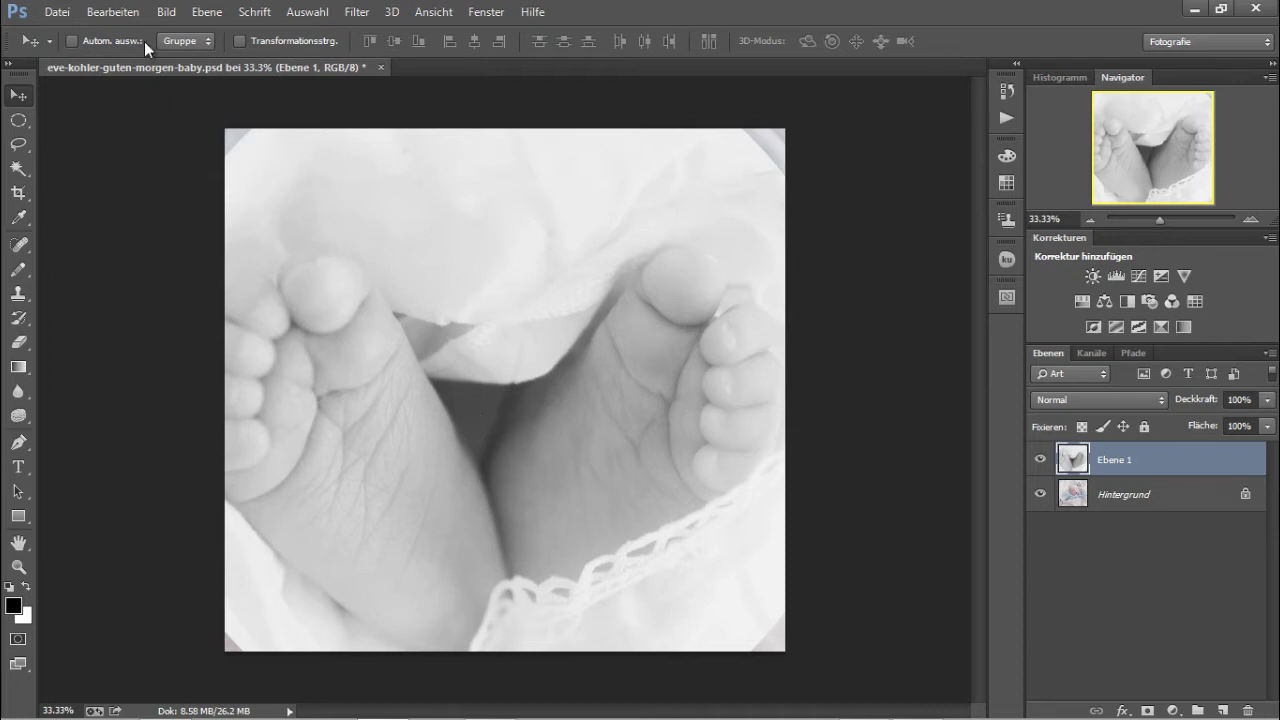
{"action": "left_click", "coordinate": [101, 11]}
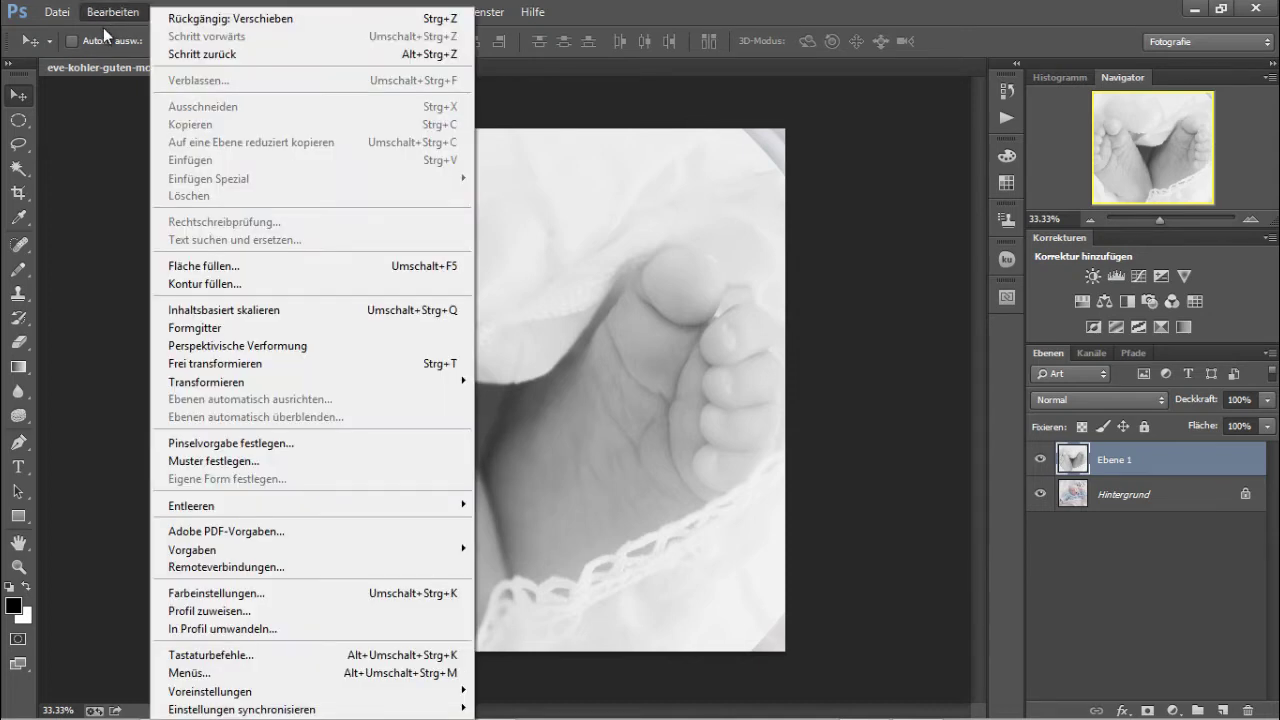
Free-transform Ebene 1 down to 8.53% and place it as a small upper-left inset.
{"action": "left_click", "coordinate": [219, 375]}
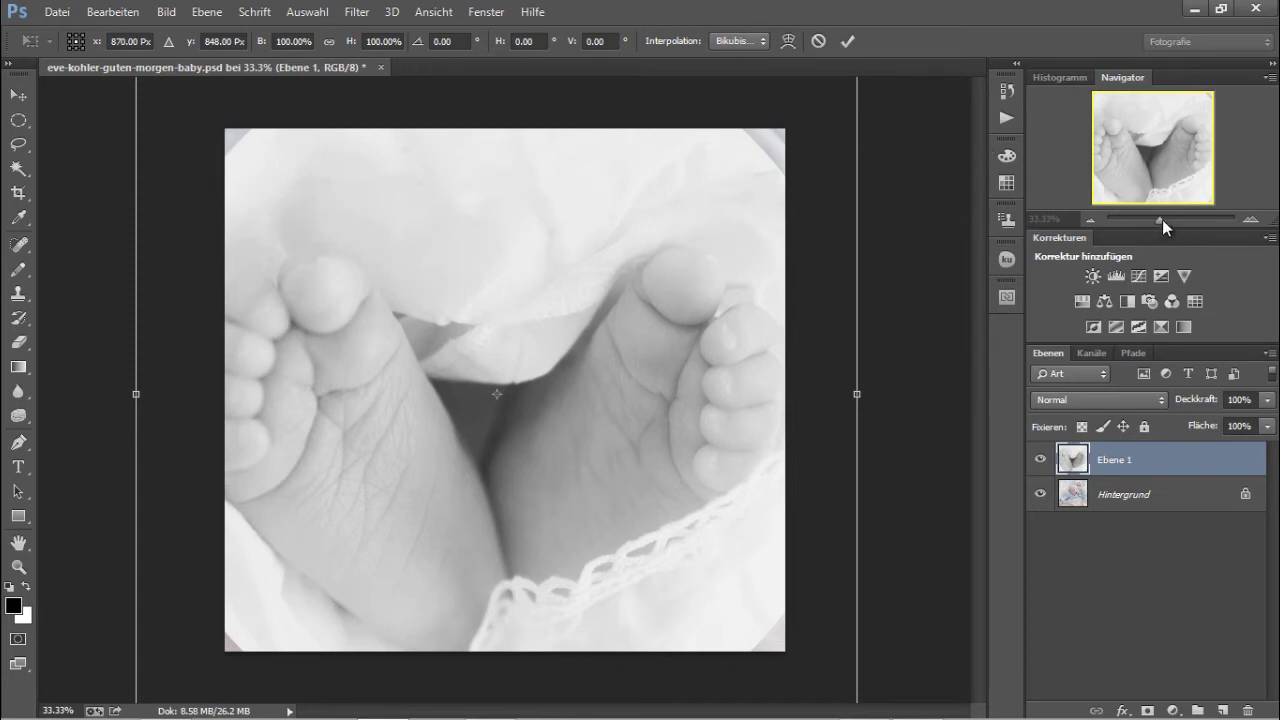
{"action": "left_click_drag", "start_coordinate": [1162, 219], "coordinate": [1153, 220]}
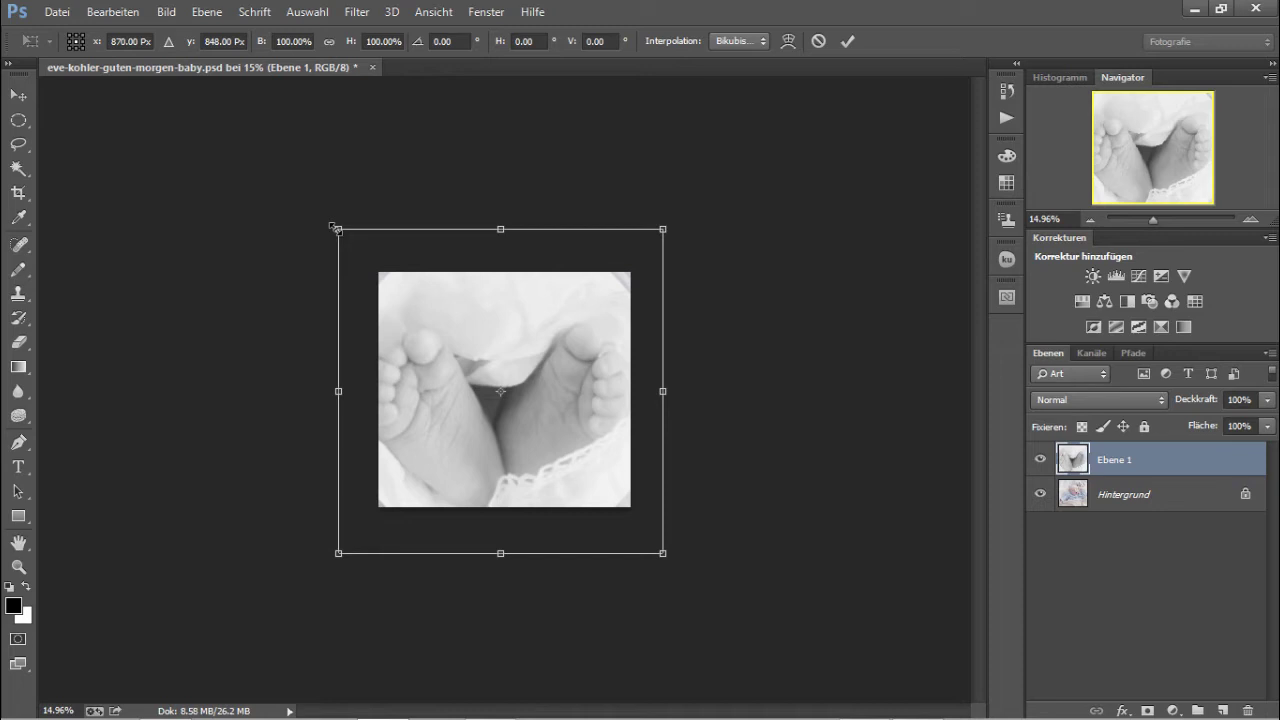
{"action": "left_click_drag", "start_coordinate": [334, 227], "coordinate": [594, 481]}
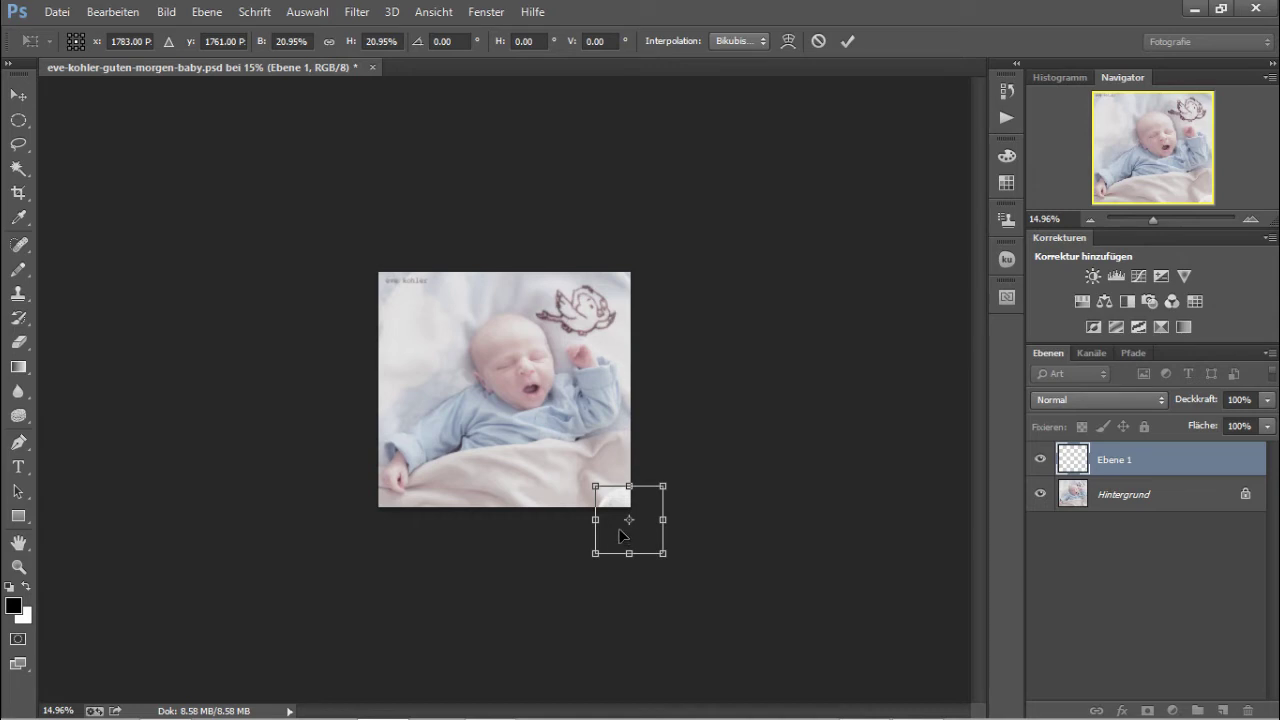
{"action": "mouse_move", "coordinate": [610, 530]}
{"action": "left_mouse_down"}
{"action": "mouse_move", "coordinate": [459, 396]}
{"action": "mouse_move", "coordinate": [427, 339]}
{"action": "left_mouse_up"}
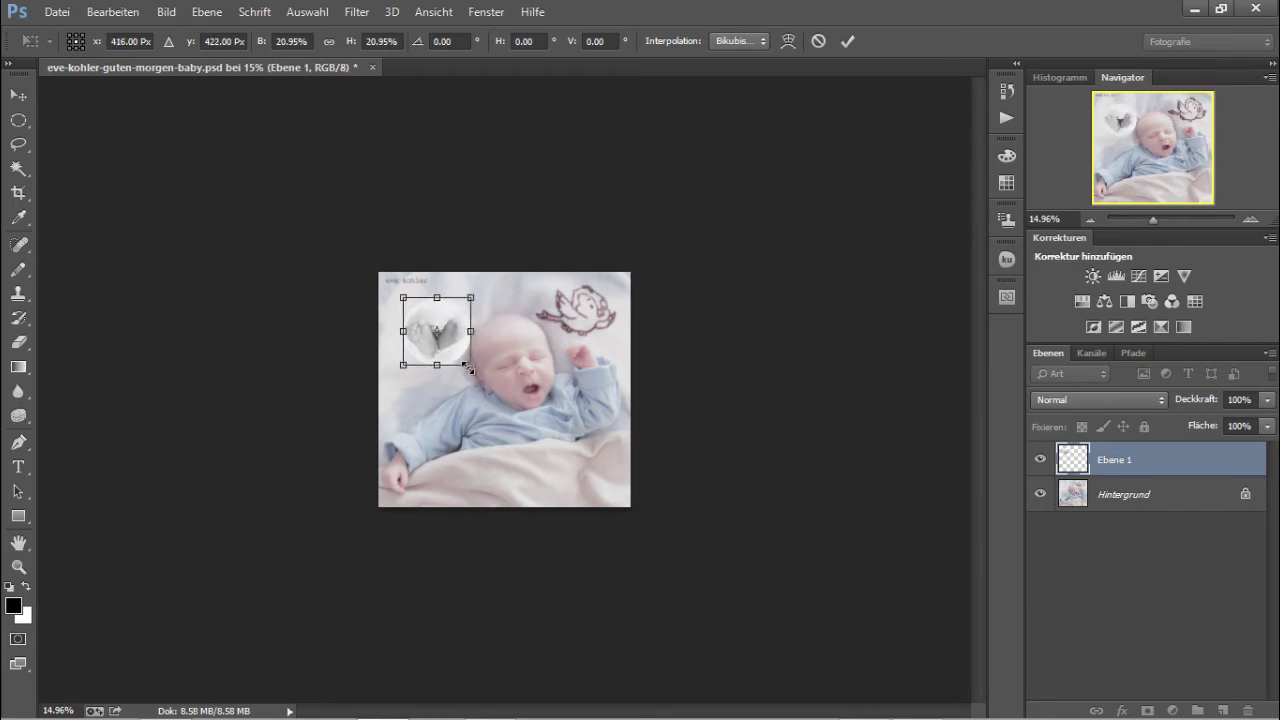
{"action": "left_click_drag", "start_coordinate": [468, 369], "coordinate": [437, 335]}
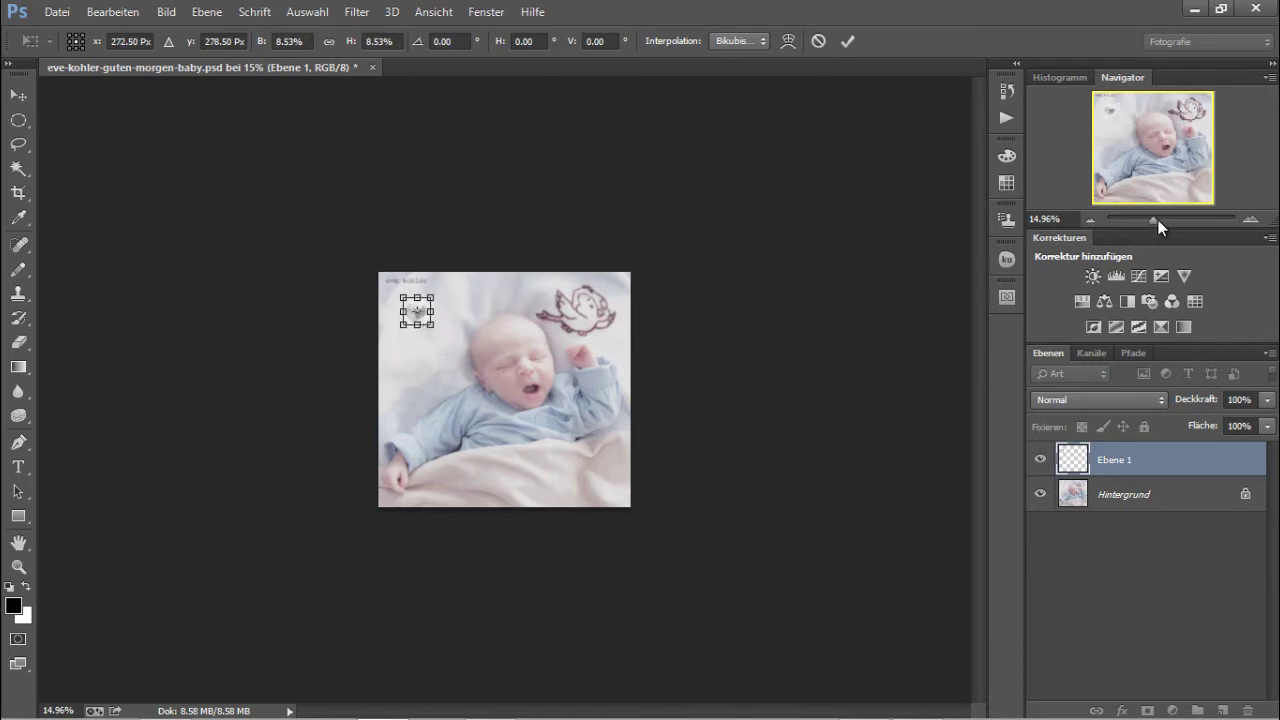
{"action": "left_click_drag", "start_coordinate": [1158, 220], "coordinate": [1161, 219]}
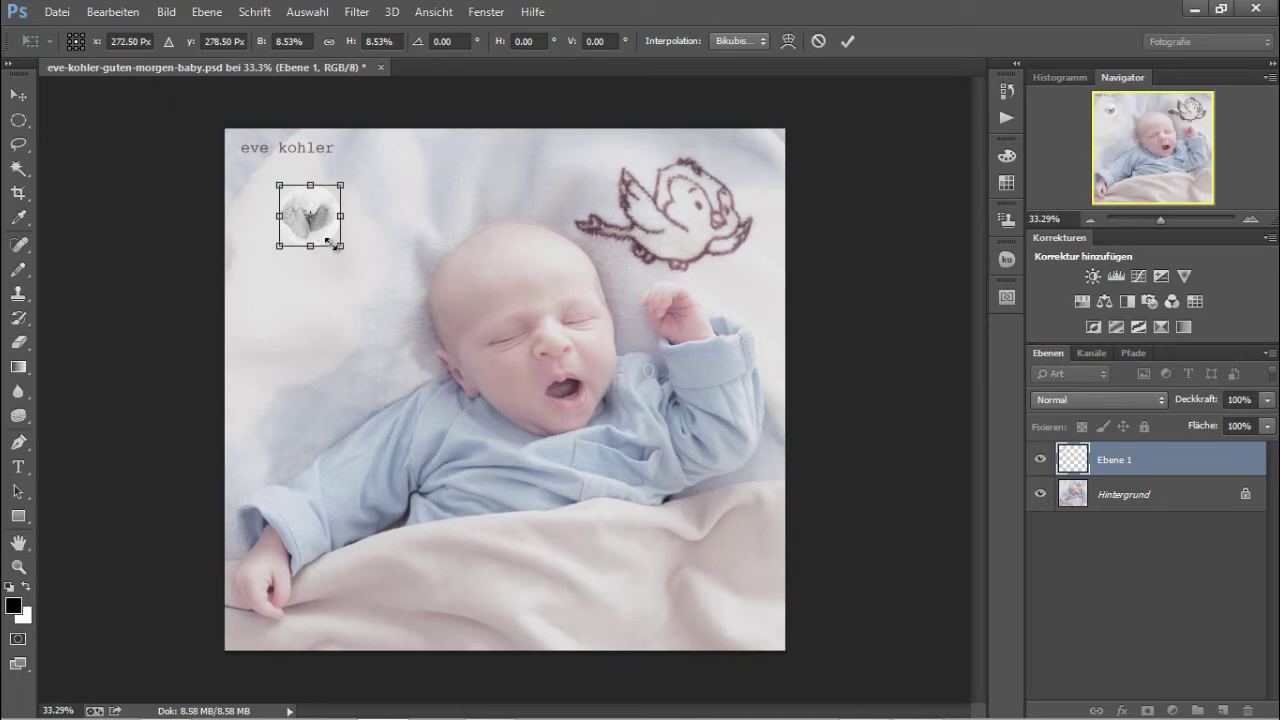
{"action": "left_click", "coordinate": [850, 43]}
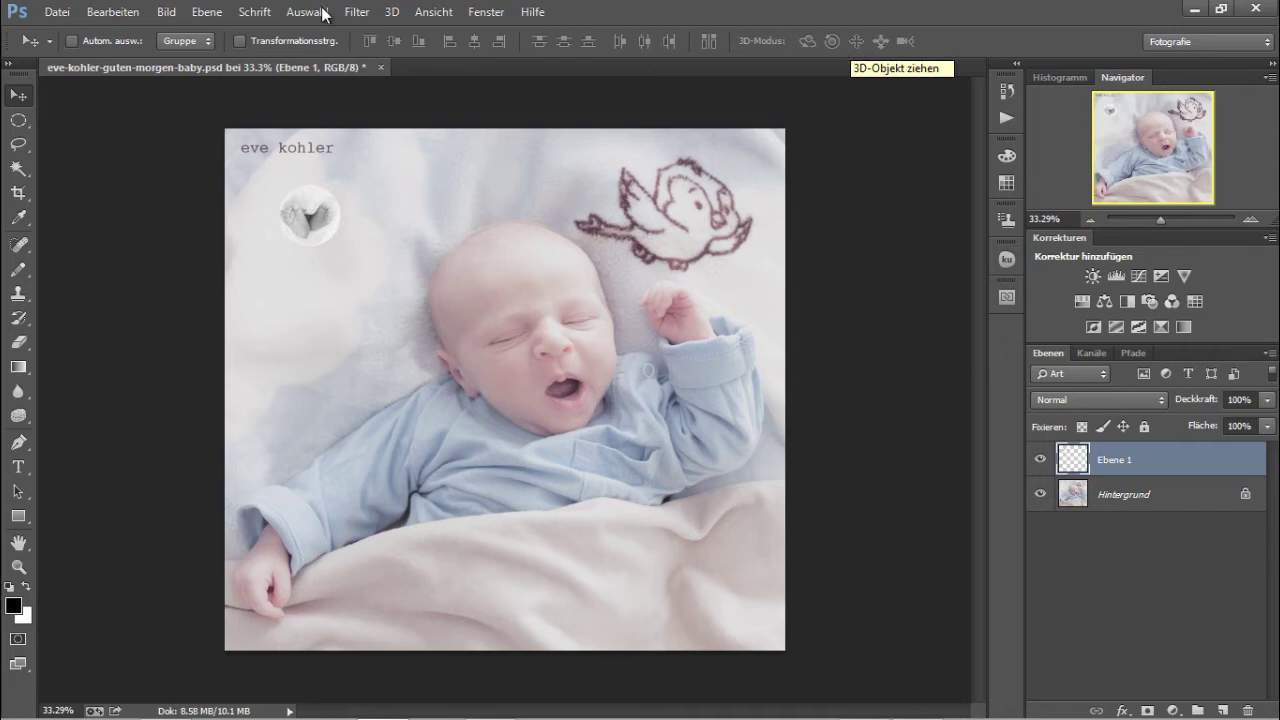
Free-transform the feet circle up to about 384% and commit it.
{"action": "left_click", "coordinate": [130, 14]}
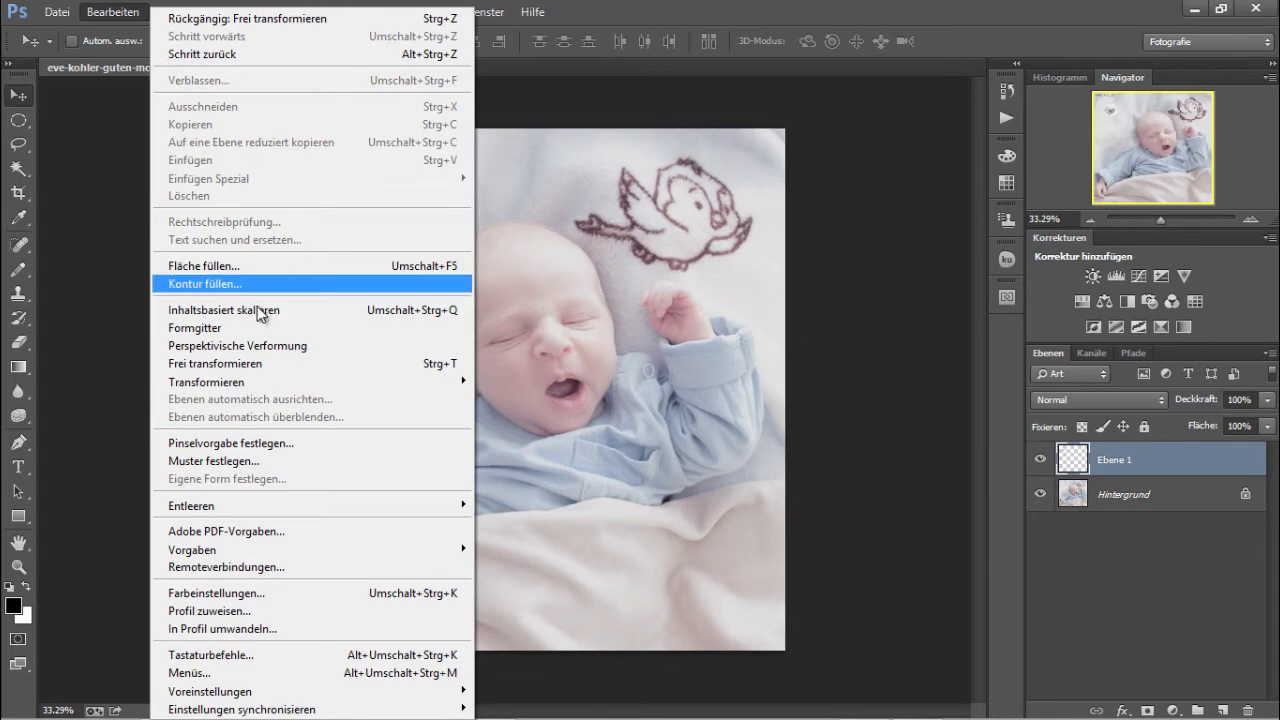
{"action": "left_click", "coordinate": [215, 363]}
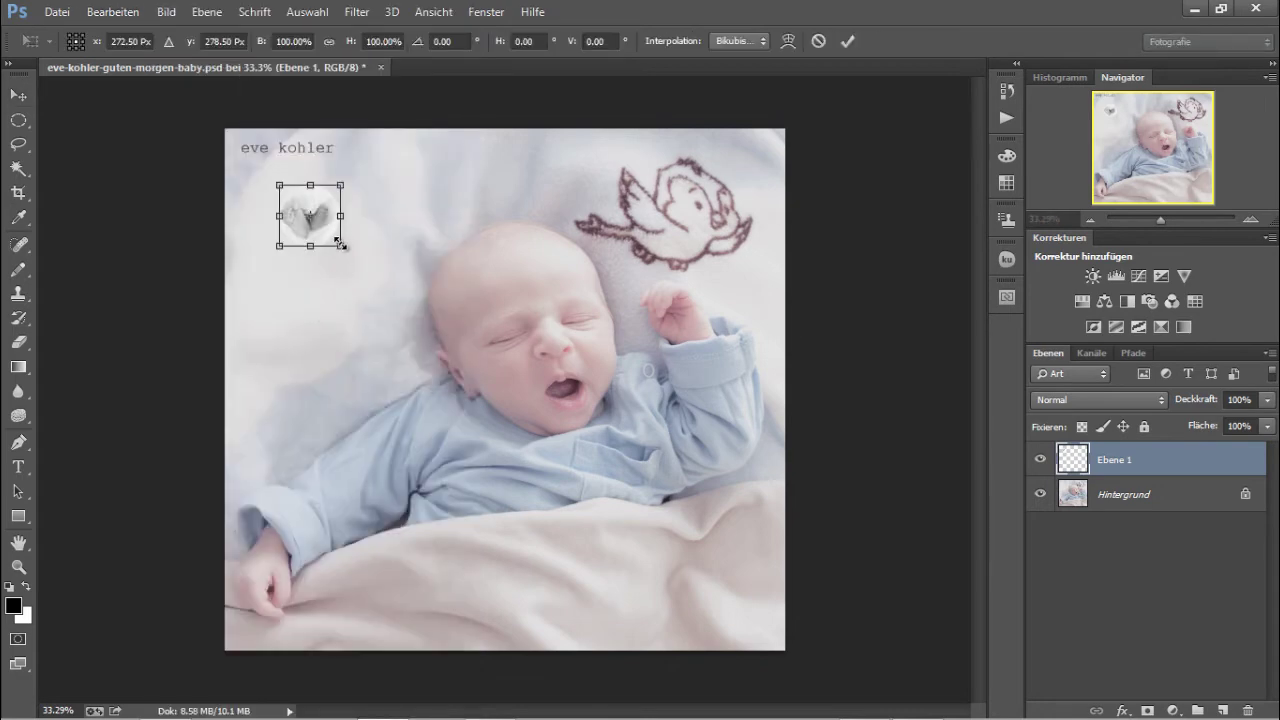
{"action": "left_click_drag", "start_coordinate": [340, 243], "coordinate": [424, 344]}
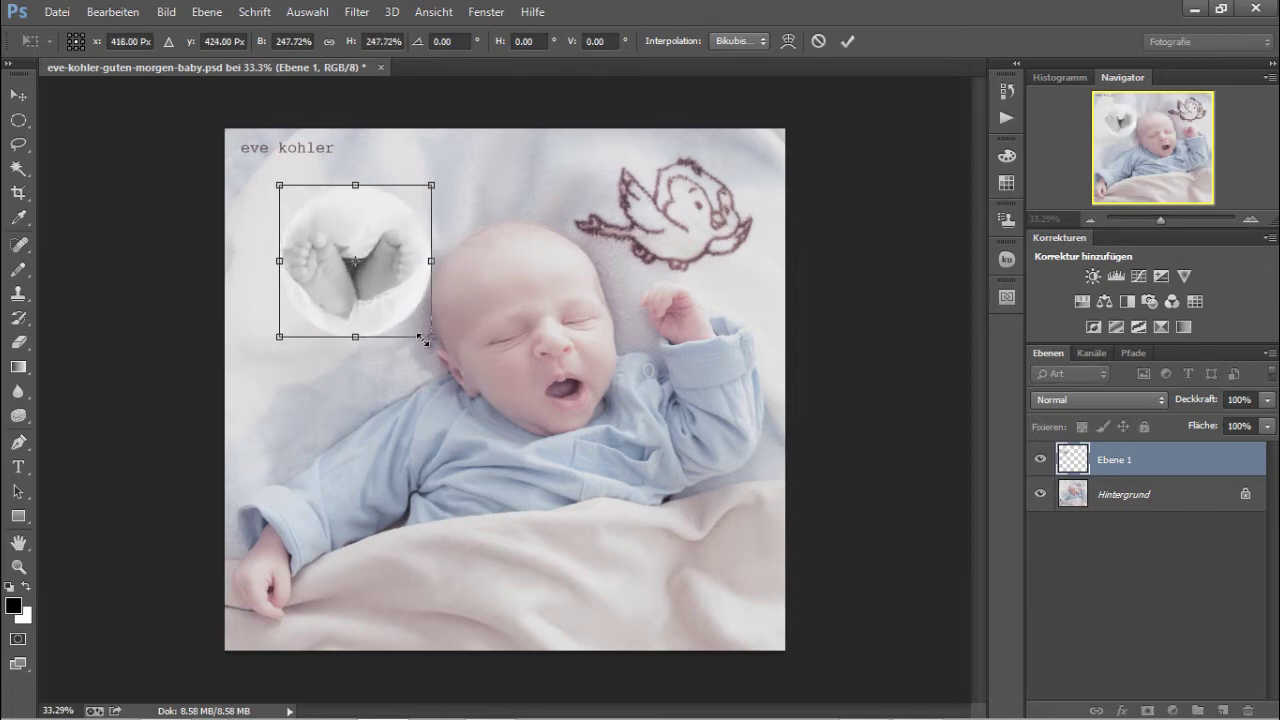
{"action": "left_click_drag", "start_coordinate": [433, 336], "coordinate": [515, 420]}
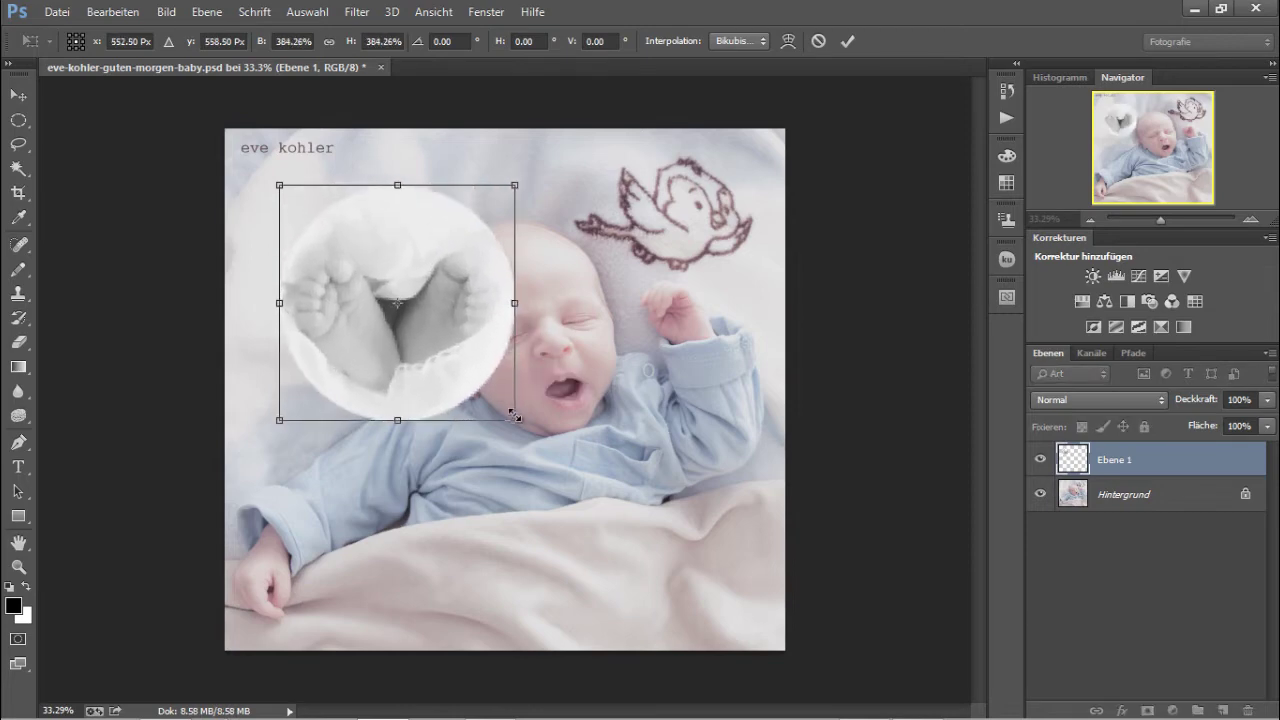
{"action": "left_click", "coordinate": [848, 42]}
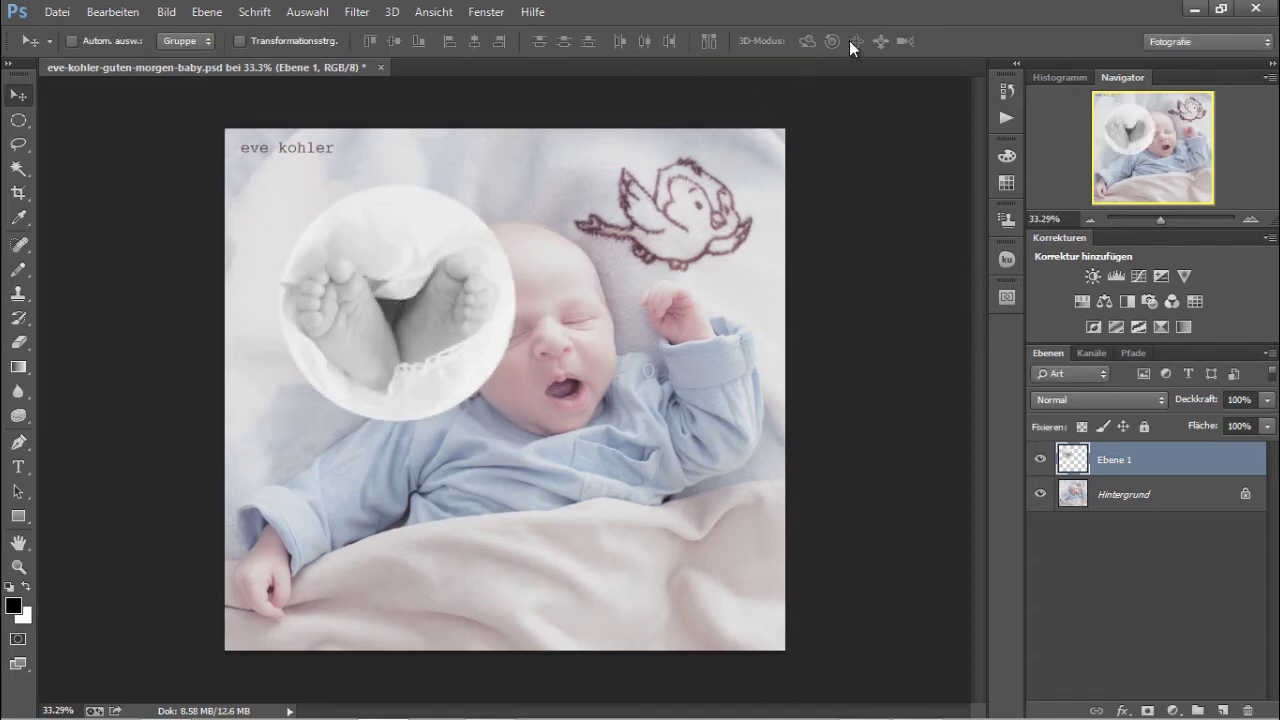
{"action": "left_click", "coordinate": [415, 352]}
{"action": "left_click", "coordinate": [415, 352]}
{"action": "left_click", "coordinate": [415, 352]}
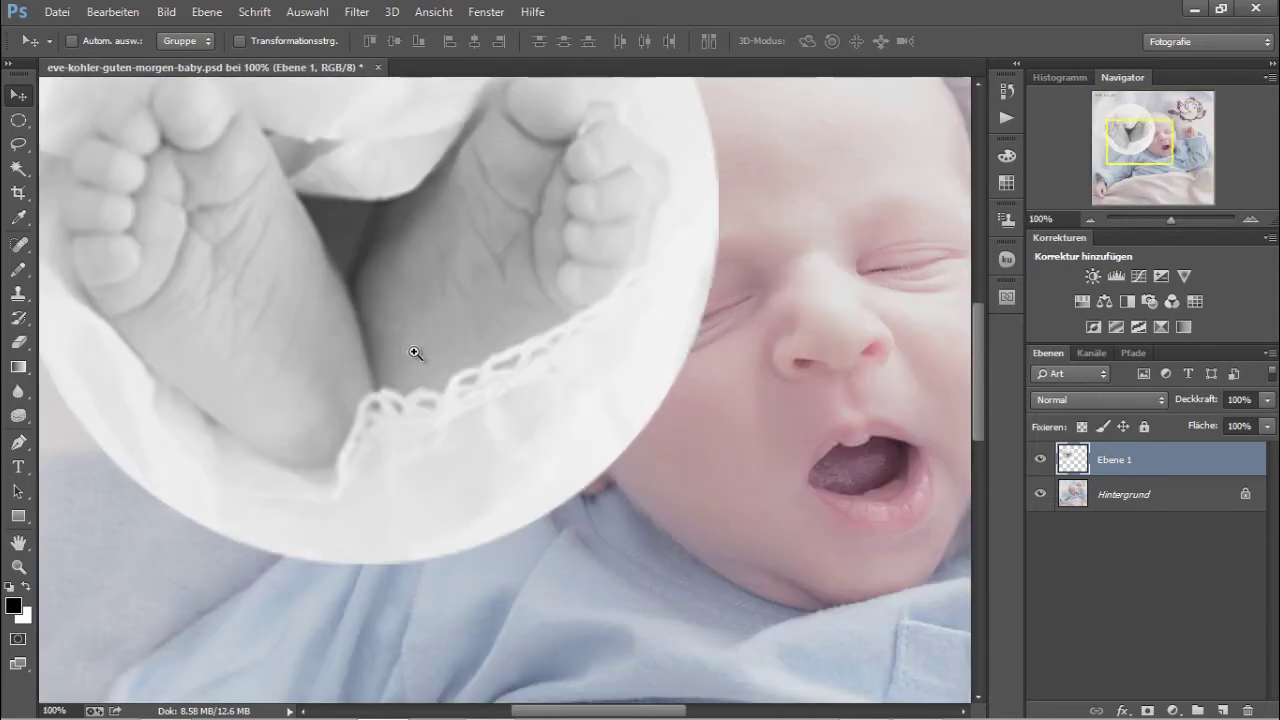
{"action": "left_click", "coordinate": [415, 352]}
{"action": "left_click_drag", "start_coordinate": [363, 334], "coordinate": [644, 528]}
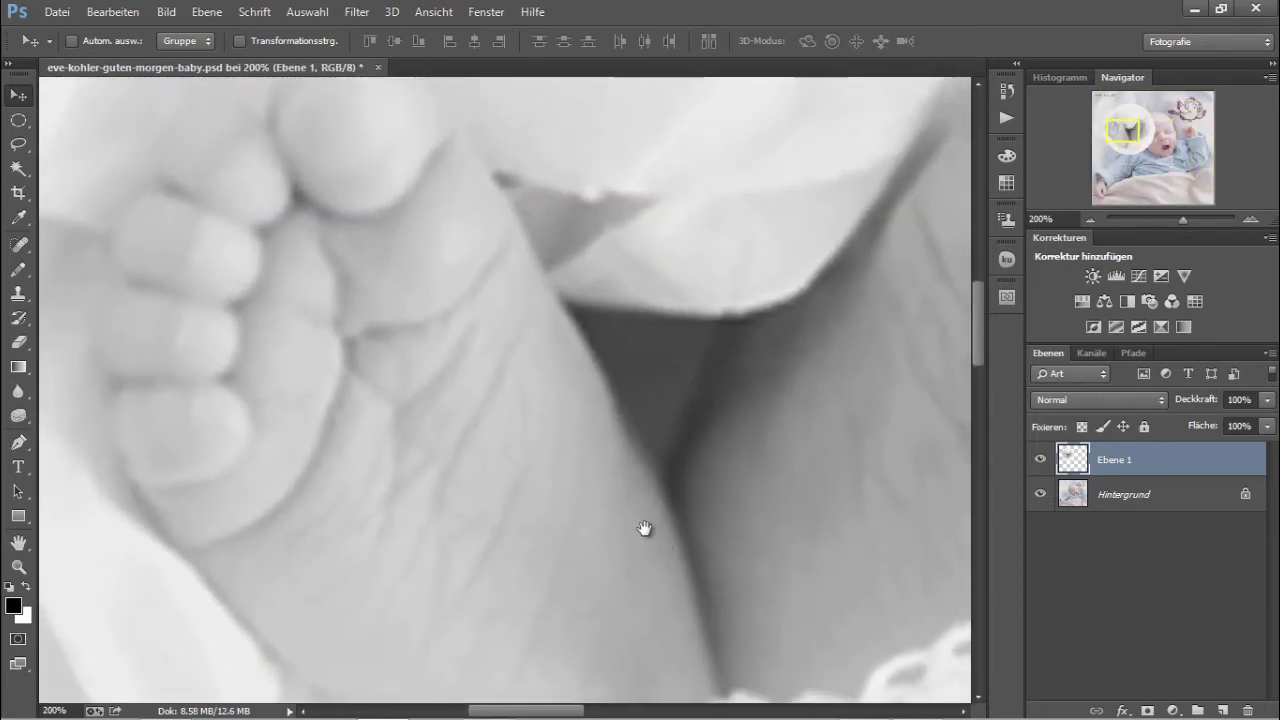
{"action": "left_click_drag", "start_coordinate": [509, 363], "coordinate": [686, 354]}
{"action": "key", "text": "alt"}
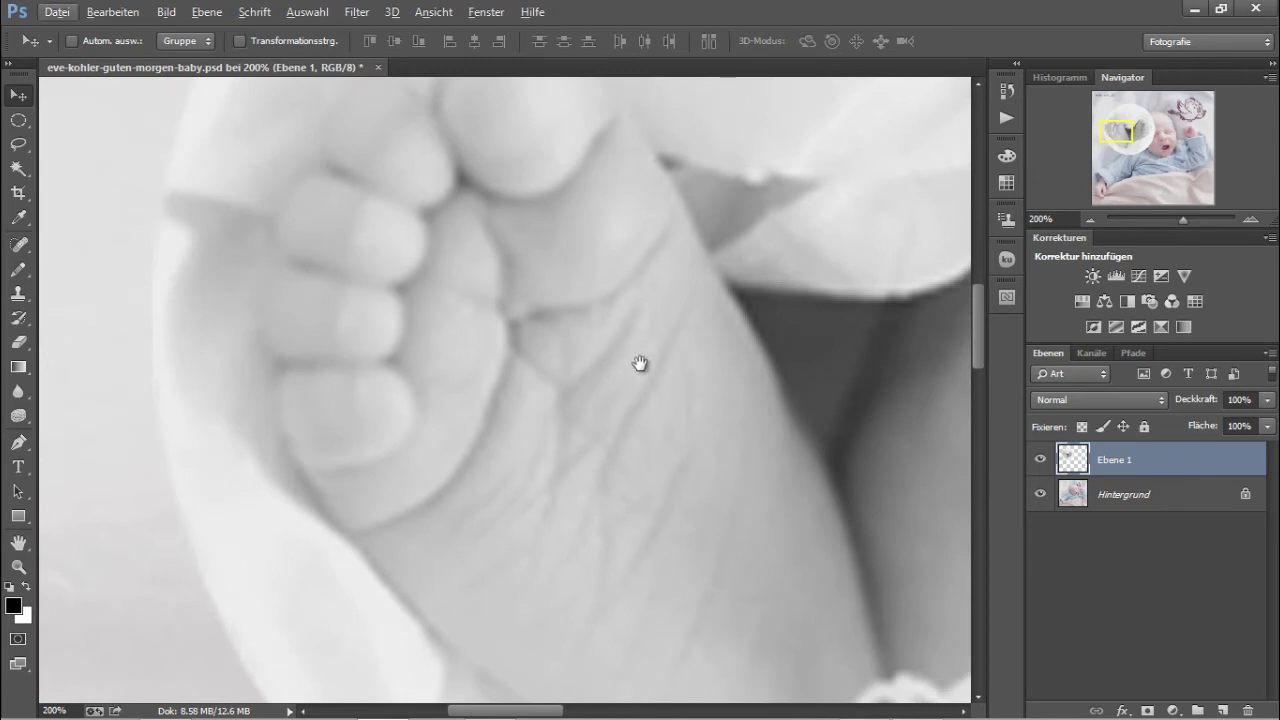
{"action": "scroll", "coordinate": [640, 363], "scroll_direction": "down", "scroll_amount": 1}
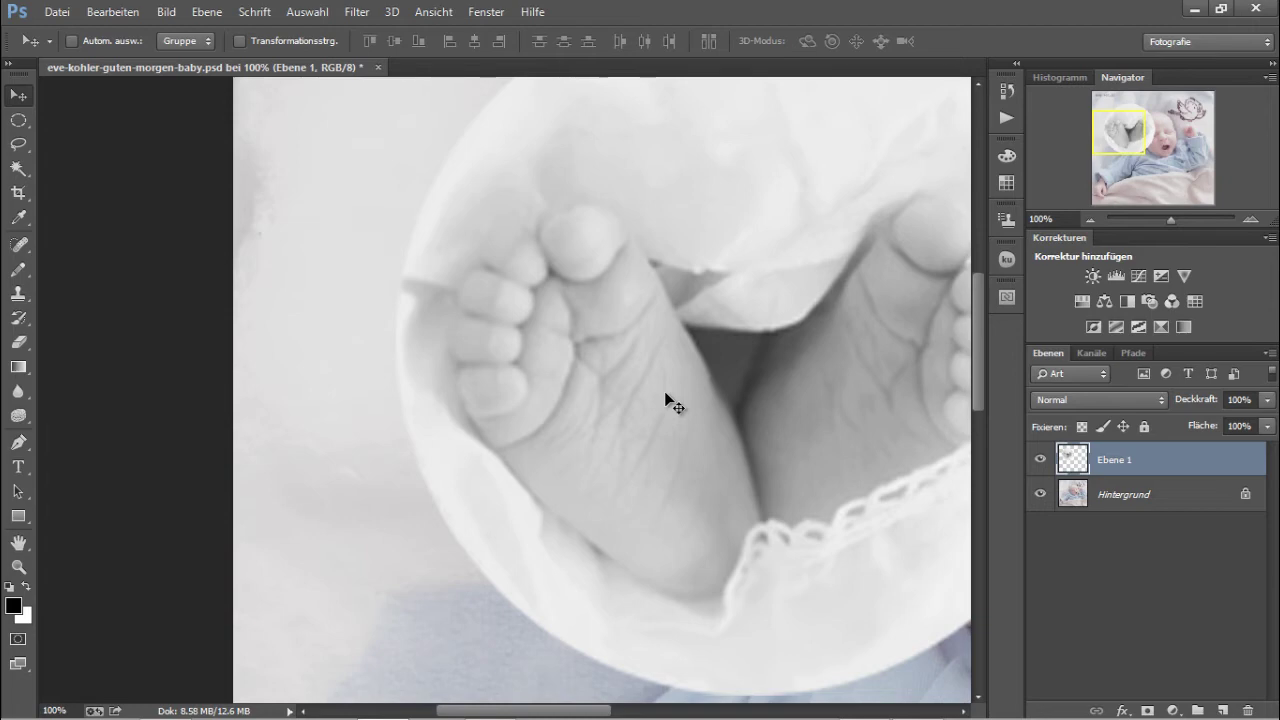
{"action": "key", "text": "ctrl+0"}
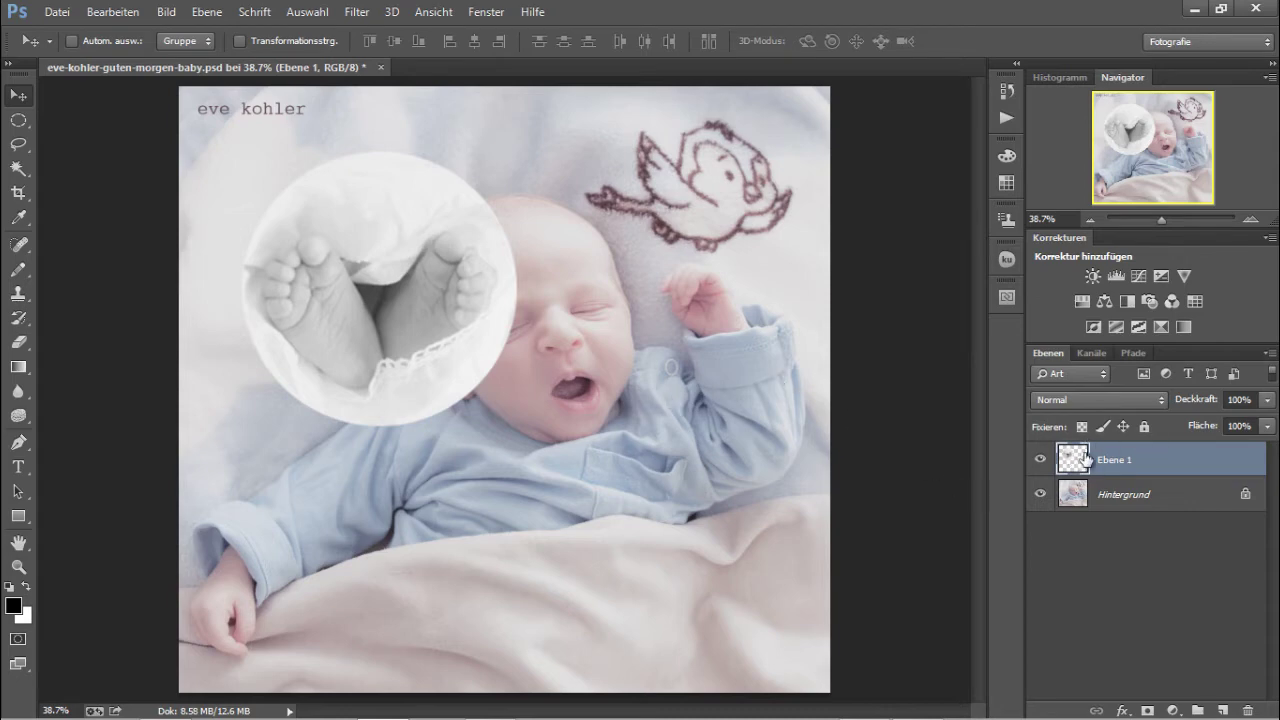
Toggle Ebene 1's visibility to compare, then drag the layer to the trash.
{"action": "left_click", "coordinate": [1040, 460]}
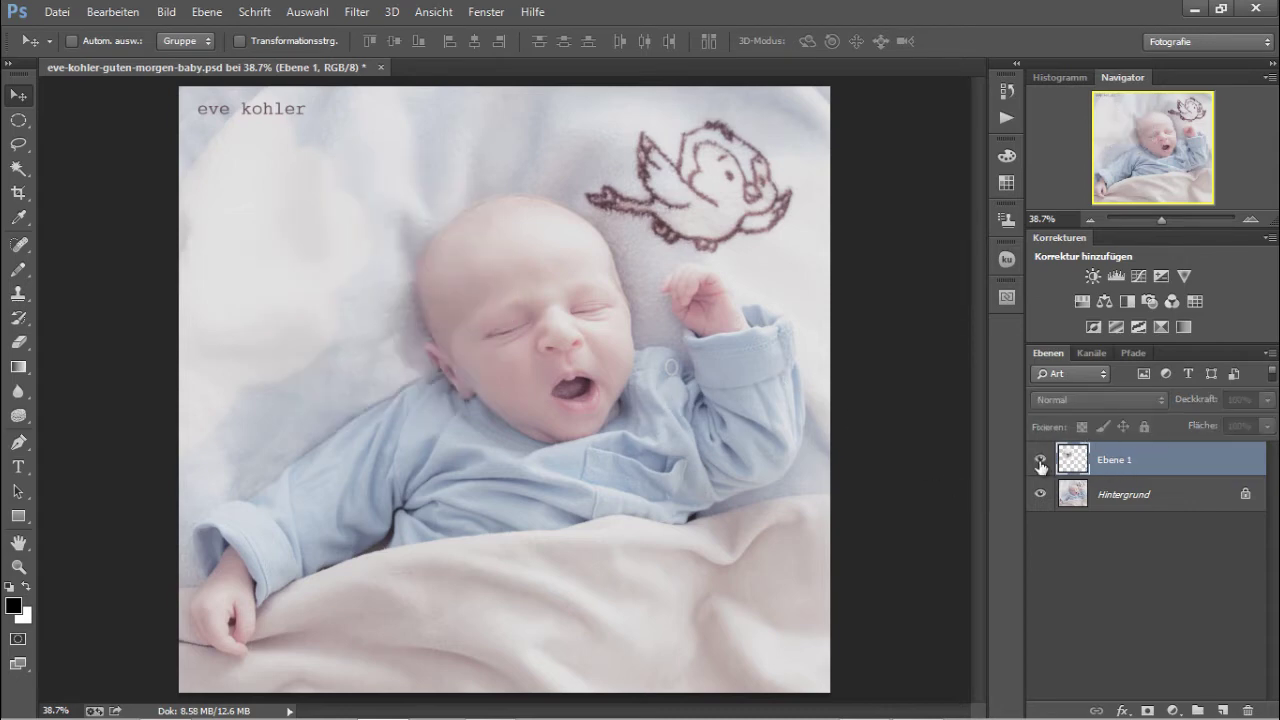
{"action": "left_click", "coordinate": [1040, 462]}
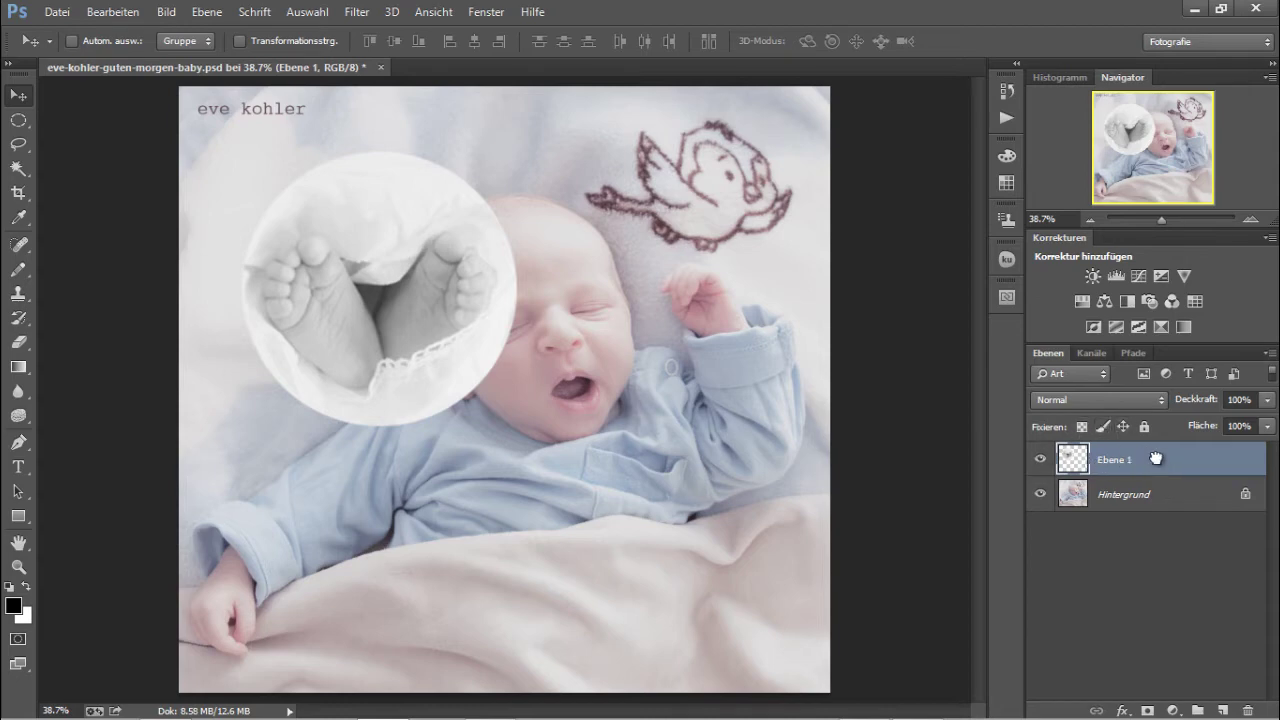
{"action": "left_click_drag", "start_coordinate": [1147, 459], "coordinate": [1249, 711]}
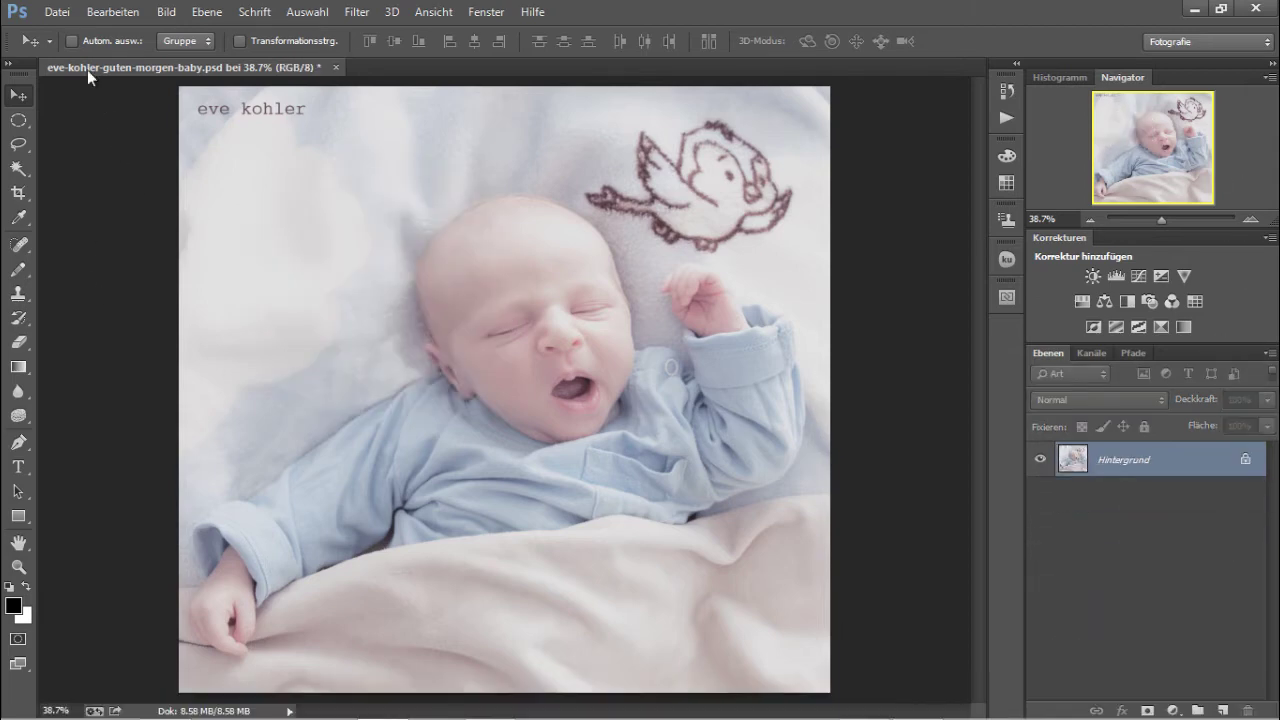
{"action": "left_click", "coordinate": [57, 11]}
{"action": "mouse_move", "coordinate": [108, 140]}
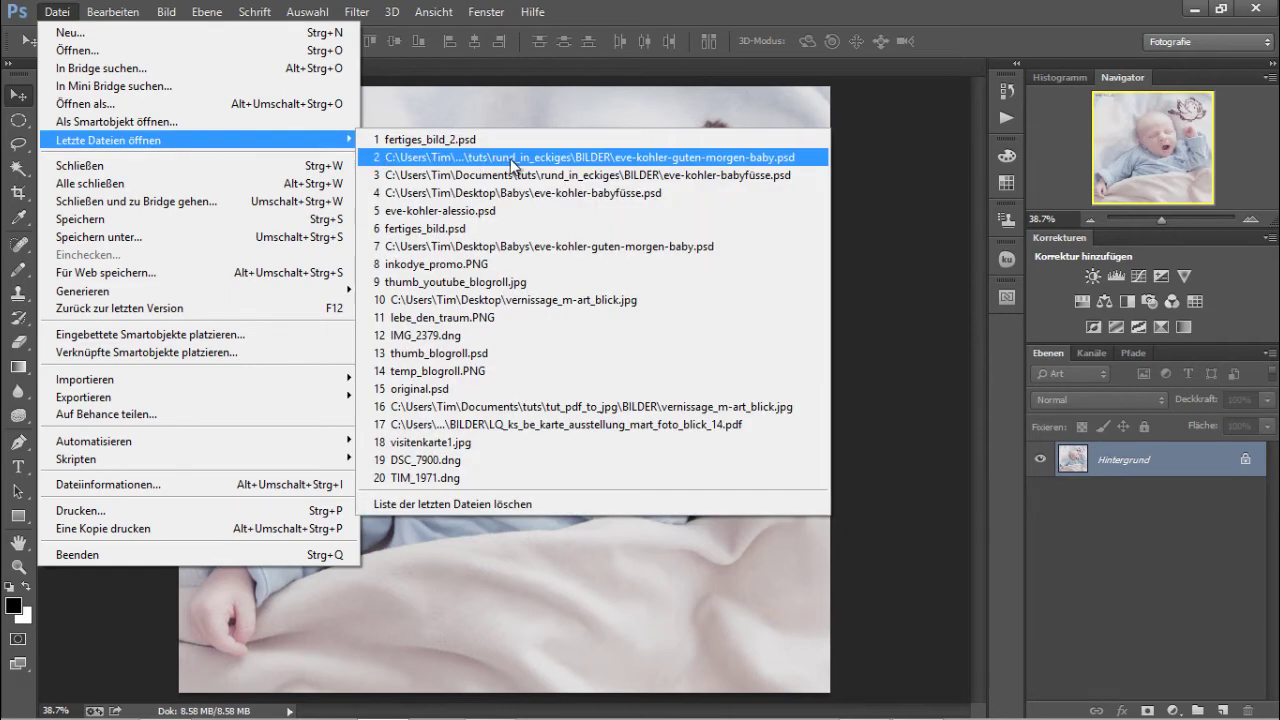
{"action": "left_click", "coordinate": [577, 180]}
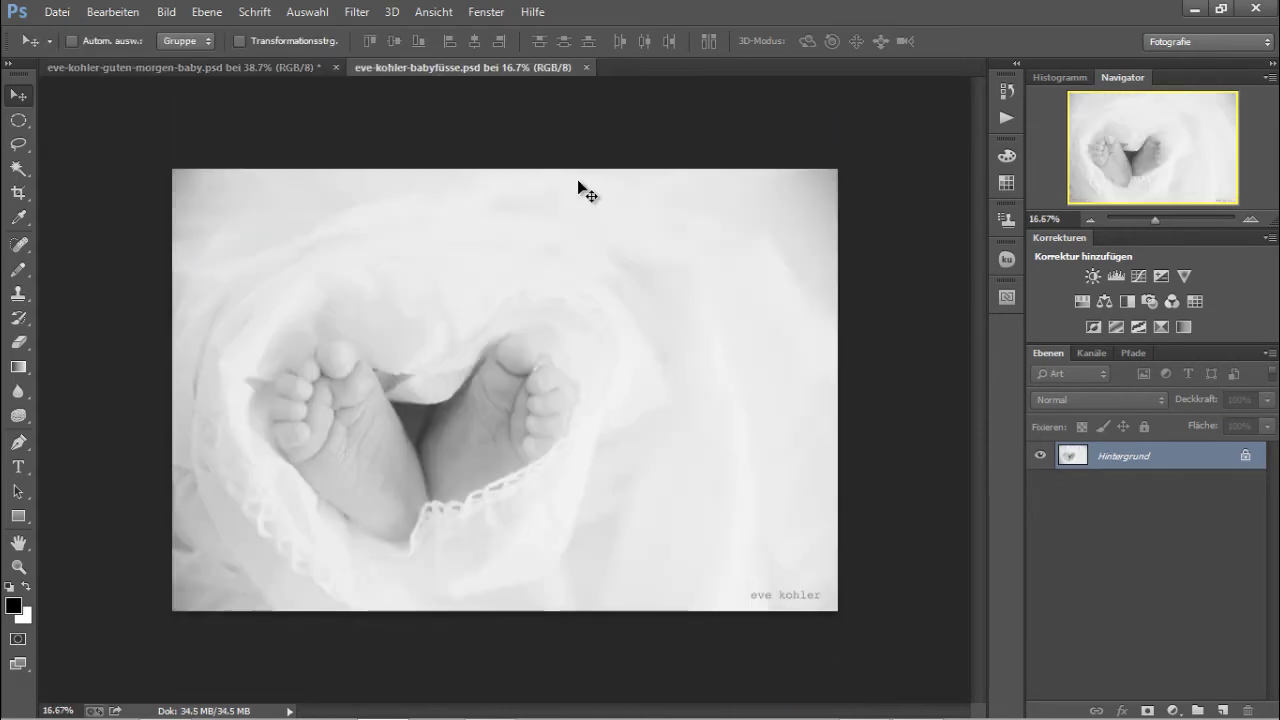
{"action": "key", "text": "m"}
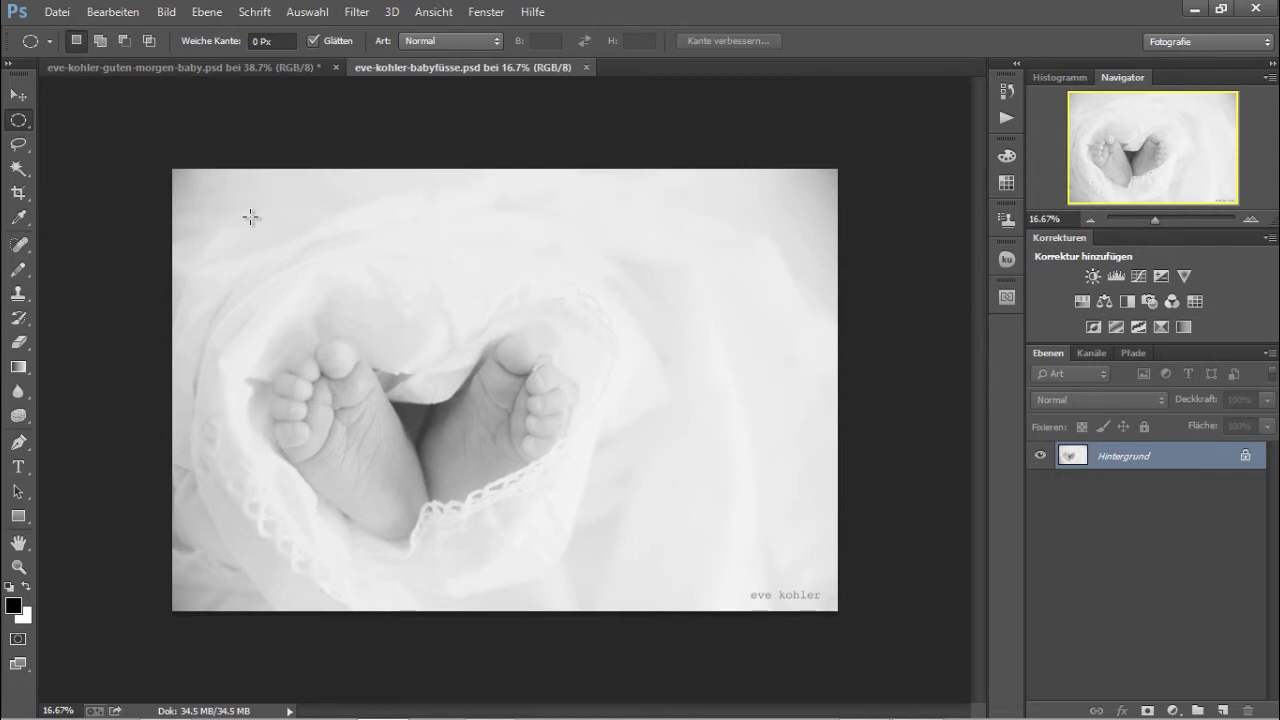
Shift-drag a circle about 20 cm across around both feet, repositioning it with Space.
{"action": "mouse_move", "coordinate": [250, 217]}
{"action": "left_mouse_down"}
{"action": "mouse_move", "coordinate": [551, 407]}
{"action": "mouse_move", "coordinate": [573, 324]}
{"action": "left_mouse_up"}
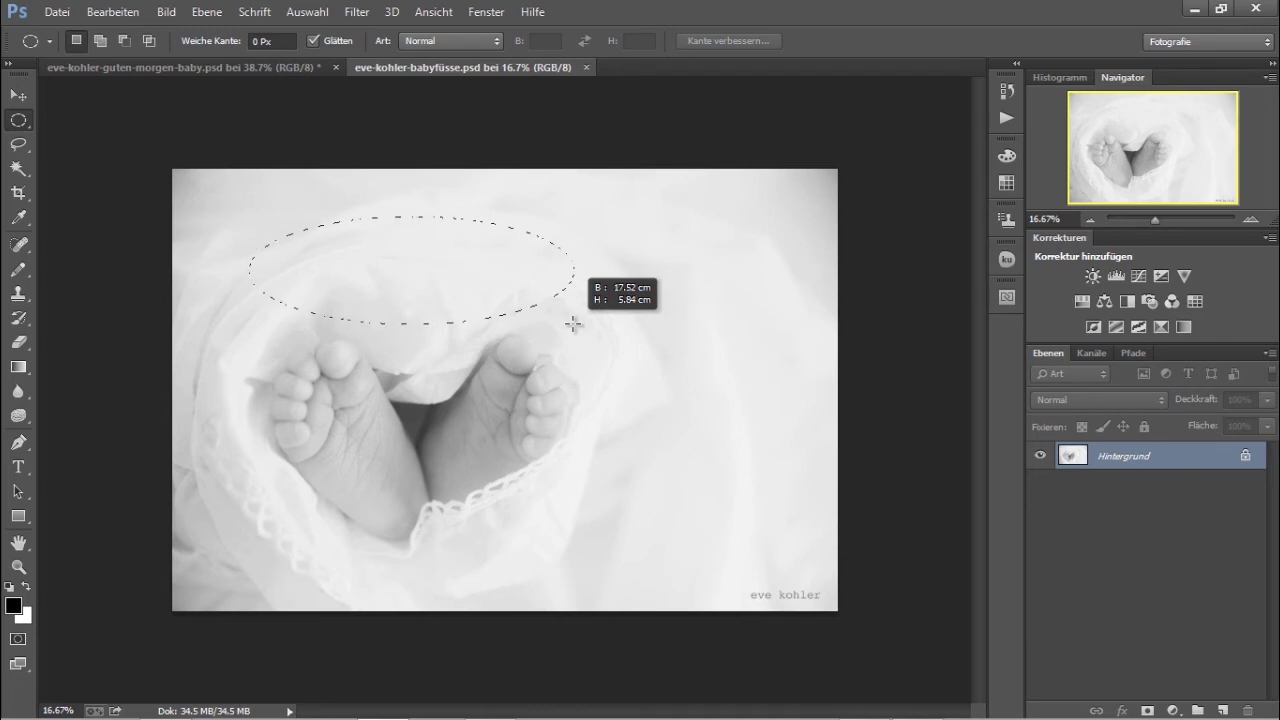
{"action": "key", "text": "shift"}
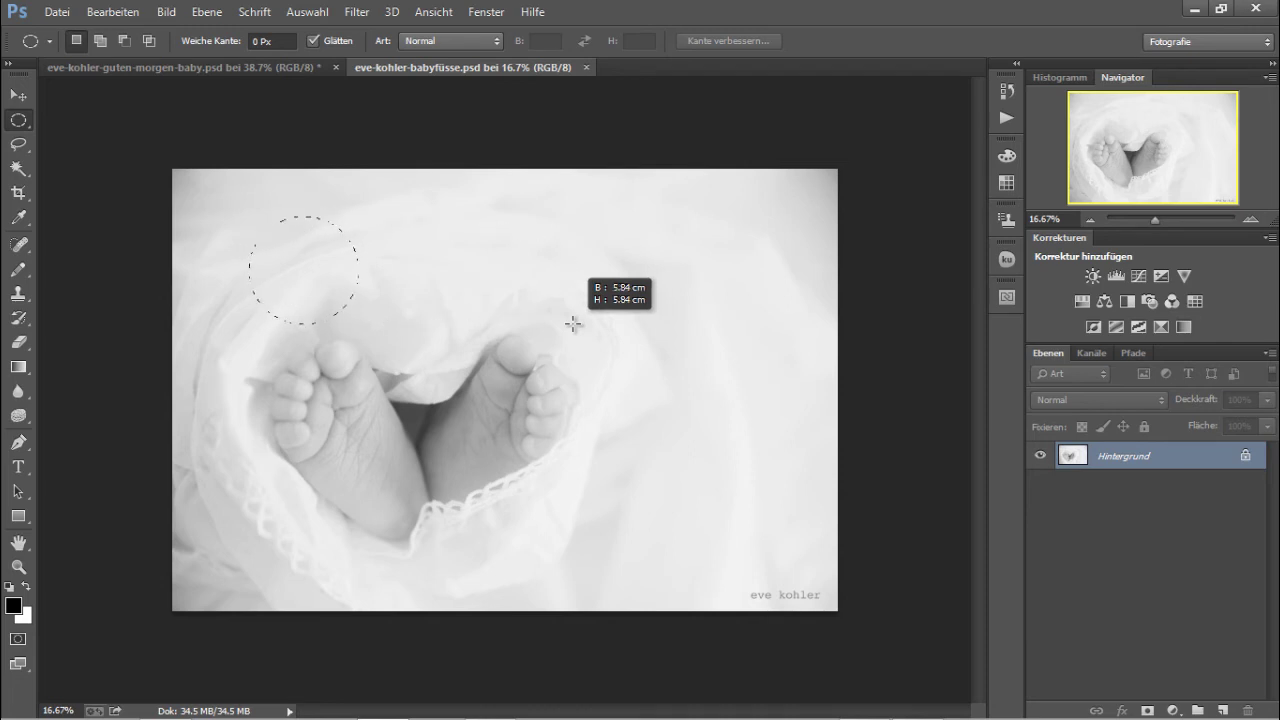
{"action": "mouse_move", "coordinate": [573, 324]}
{"action": "left_mouse_down"}
{"action": "mouse_move", "coordinate": [666, 437]}
{"action": "mouse_move", "coordinate": [649, 437]}
{"action": "mouse_move", "coordinate": [531, 329]}
{"action": "mouse_move", "coordinate": [668, 503]}
{"action": "mouse_move", "coordinate": [551, 382]}
{"action": "mouse_move", "coordinate": [664, 464]}
{"action": "mouse_move", "coordinate": [676, 392]}
{"action": "mouse_move", "coordinate": [731, 289]}
{"action": "mouse_move", "coordinate": [748, 502]}
{"action": "mouse_move", "coordinate": [757, 346]}
{"action": "mouse_move", "coordinate": [757, 371]}
{"action": "mouse_move", "coordinate": [606, 363]}
{"action": "mouse_move", "coordinate": [496, 318]}
{"action": "mouse_move", "coordinate": [568, 346]}
{"action": "mouse_move", "coordinate": [797, 523]}
{"action": "mouse_move", "coordinate": [690, 433]}
{"action": "mouse_move", "coordinate": [846, 569]}
{"action": "mouse_move", "coordinate": [560, 365]}
{"action": "mouse_move", "coordinate": [594, 420]}
{"action": "mouse_move", "coordinate": [659, 456]}
{"action": "mouse_move", "coordinate": [779, 567]}
{"action": "left_mouse_up"}
{"action": "key", "text": "shift"}
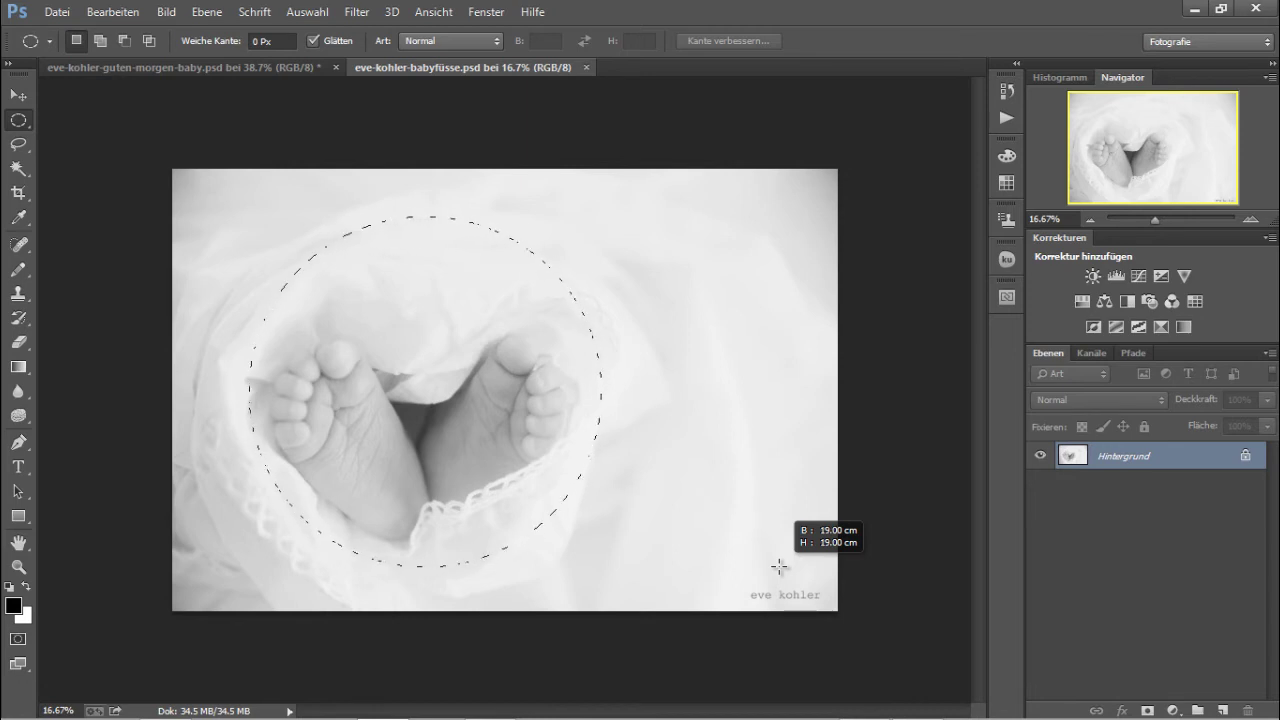
{"action": "key", "text": "space"}
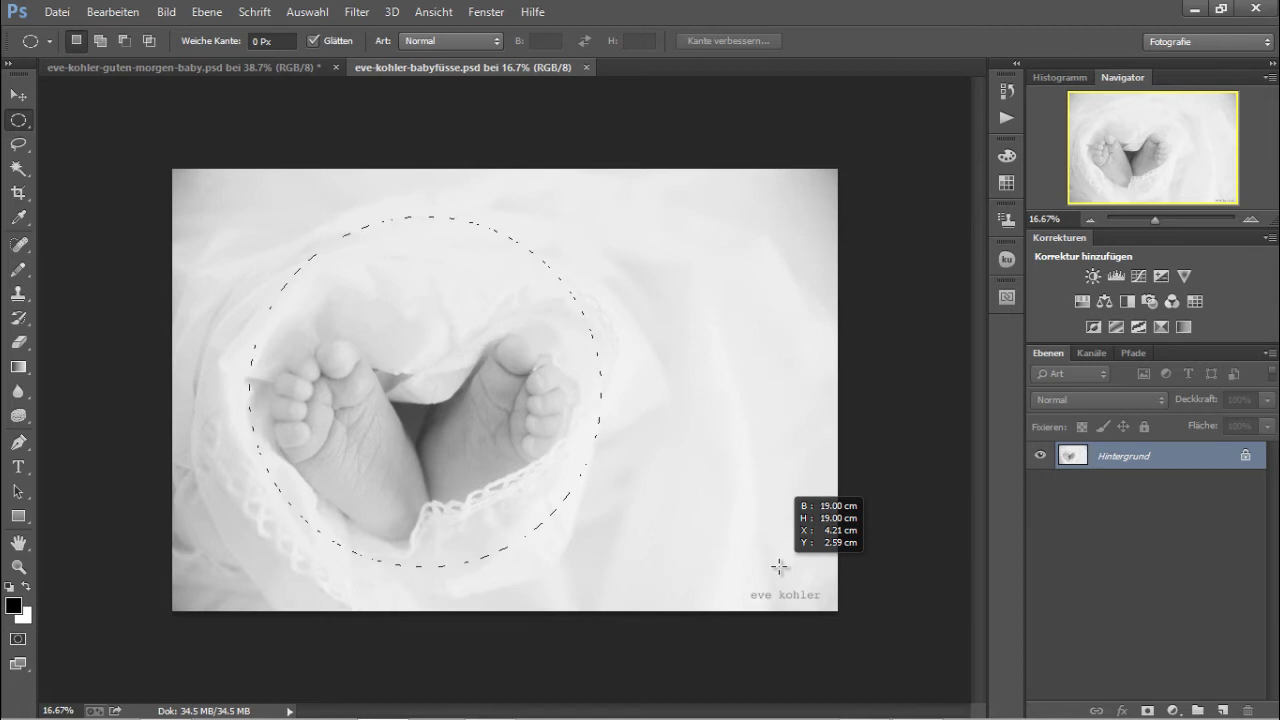
{"action": "mouse_move", "coordinate": [779, 567]}
{"action": "left_mouse_down"}
{"action": "mouse_move", "coordinate": [748, 525]}
{"action": "mouse_move", "coordinate": [762, 555]}
{"action": "left_mouse_up"}
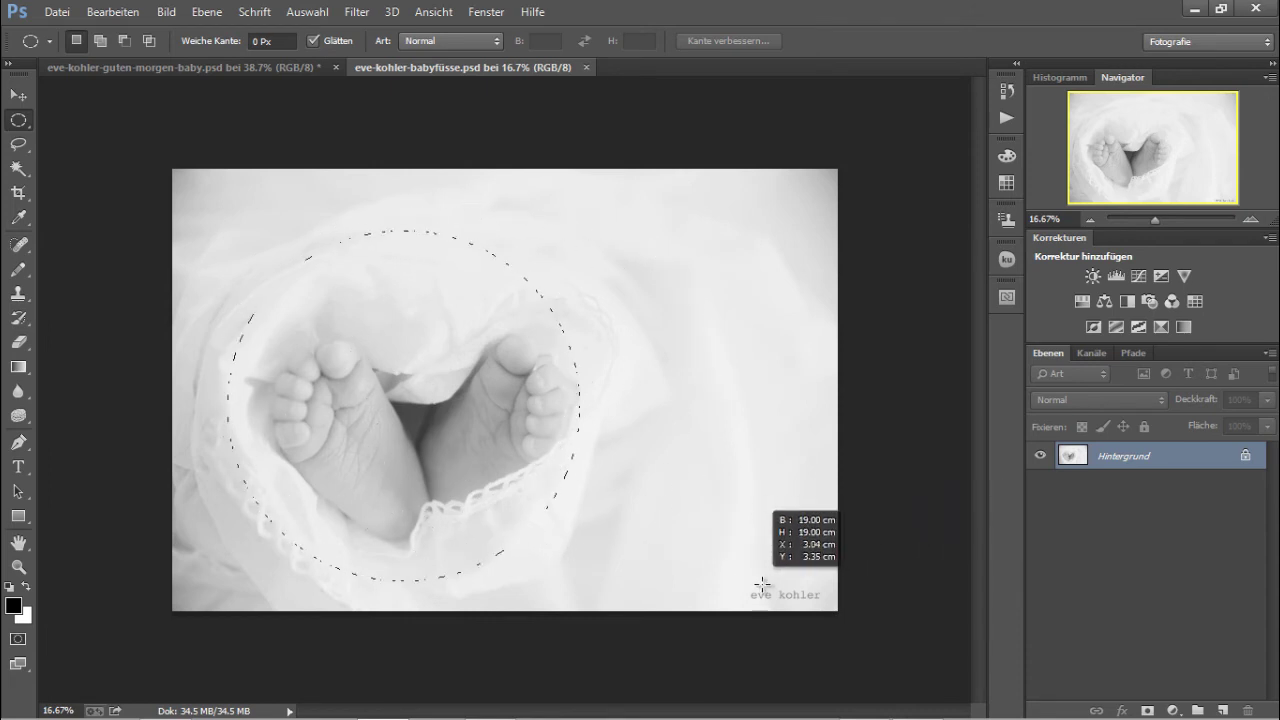
{"action": "mouse_move", "coordinate": [762, 555]}
{"action": "left_mouse_down"}
{"action": "mouse_move", "coordinate": [775, 588]}
{"action": "mouse_move", "coordinate": [776, 576]}
{"action": "left_mouse_up"}
{"action": "key", "text": "space"}
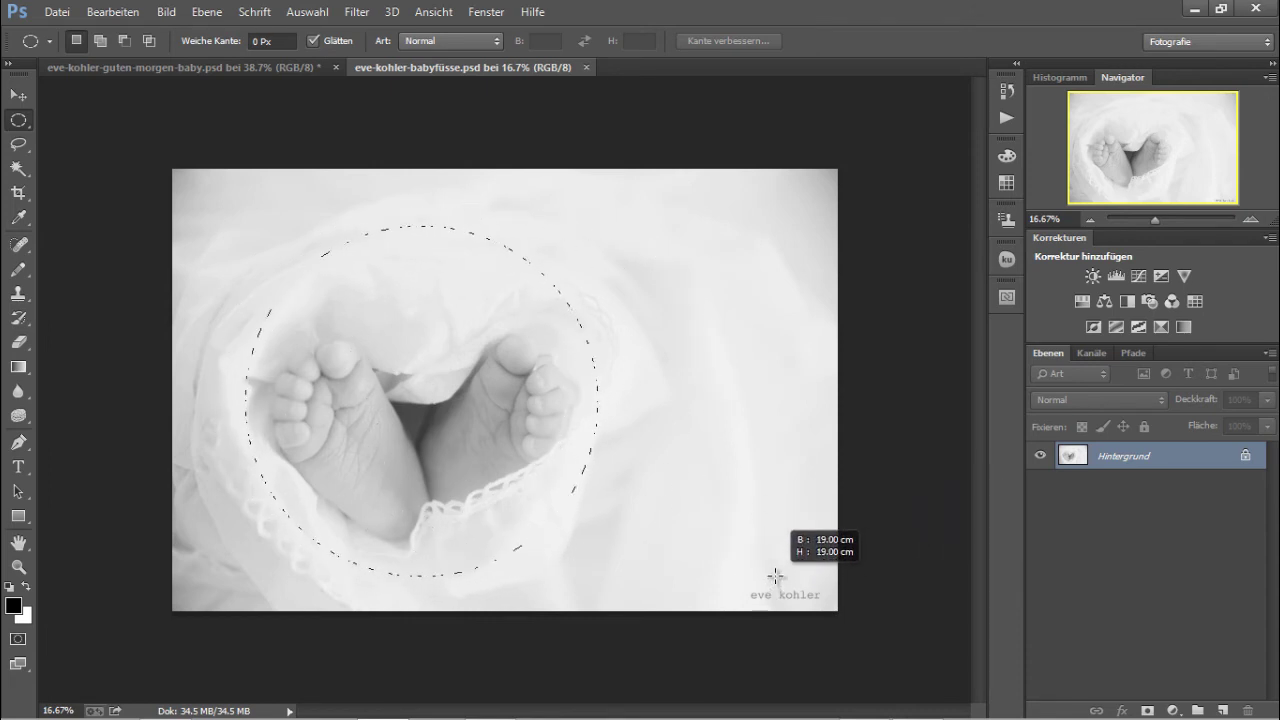
{"action": "left_click_drag", "start_coordinate": [776, 576], "coordinate": [786, 597]}
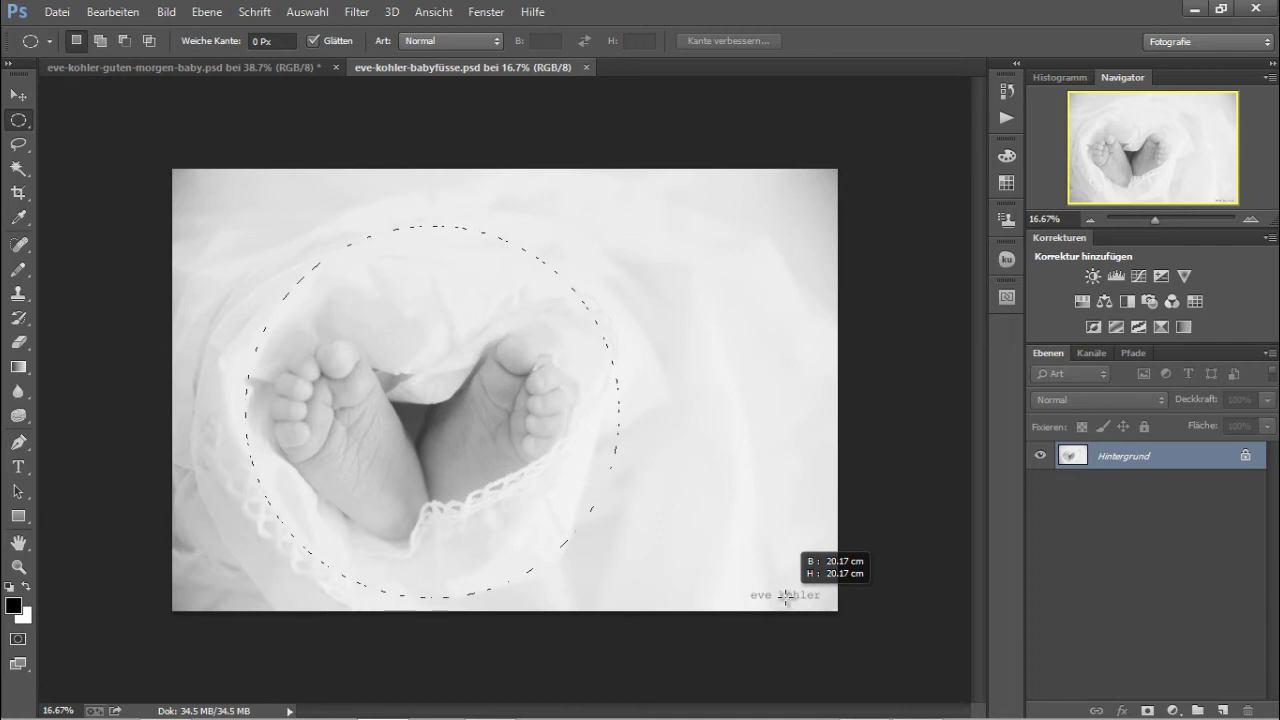
{"action": "left_click_drag", "start_coordinate": [786, 597], "coordinate": [788, 601]}
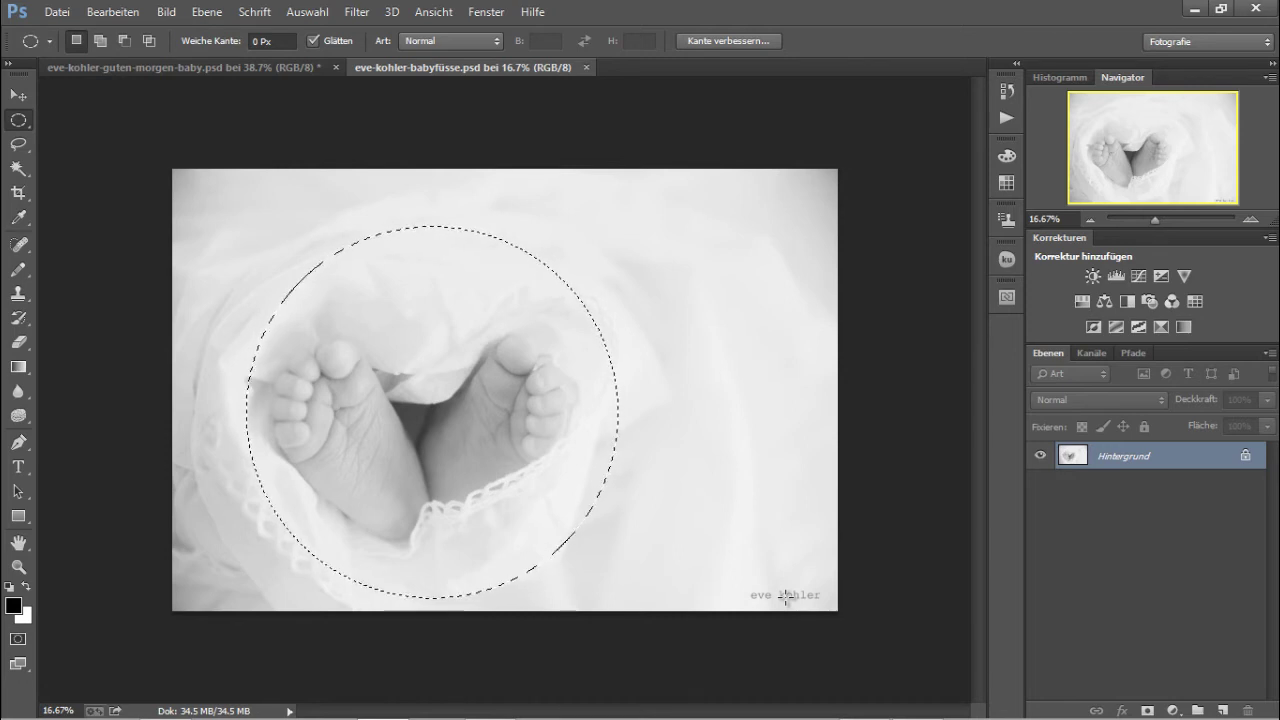
Feather the circle's edge to about 6.8 px in Kante verbessern, previewing on black.
{"action": "left_click", "coordinate": [311, 14]}
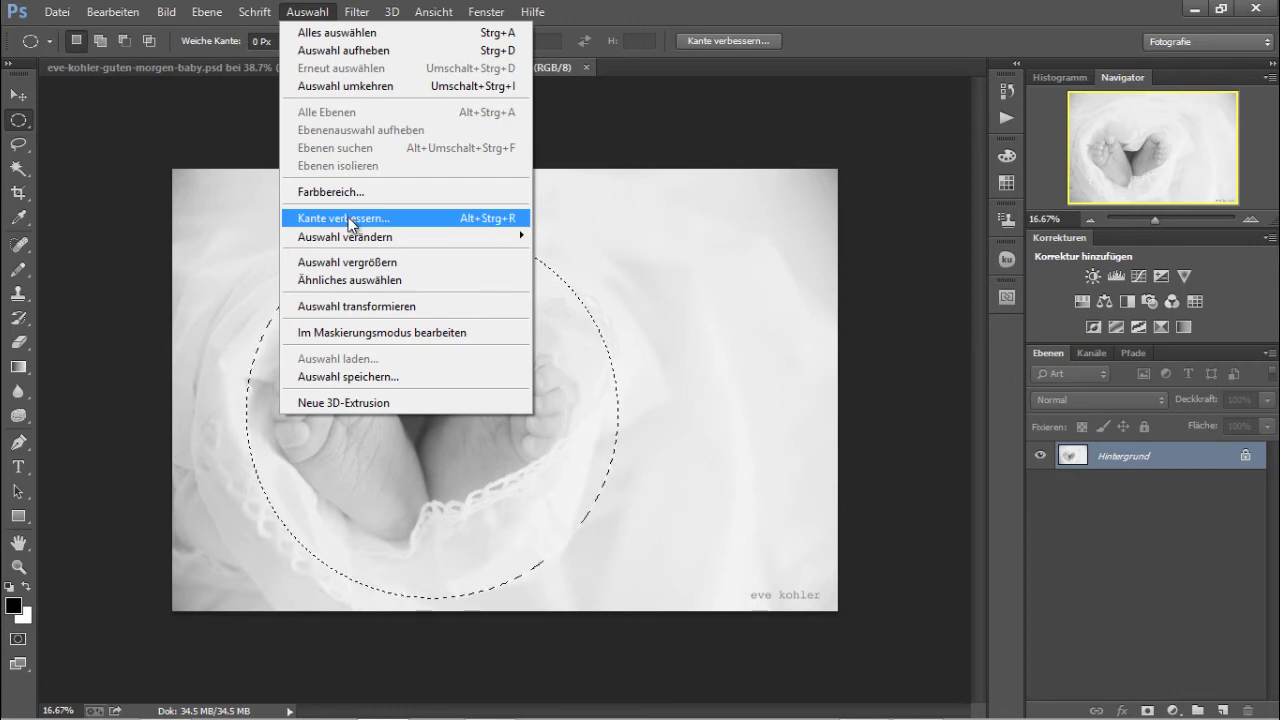
{"action": "left_click", "coordinate": [641, 210]}
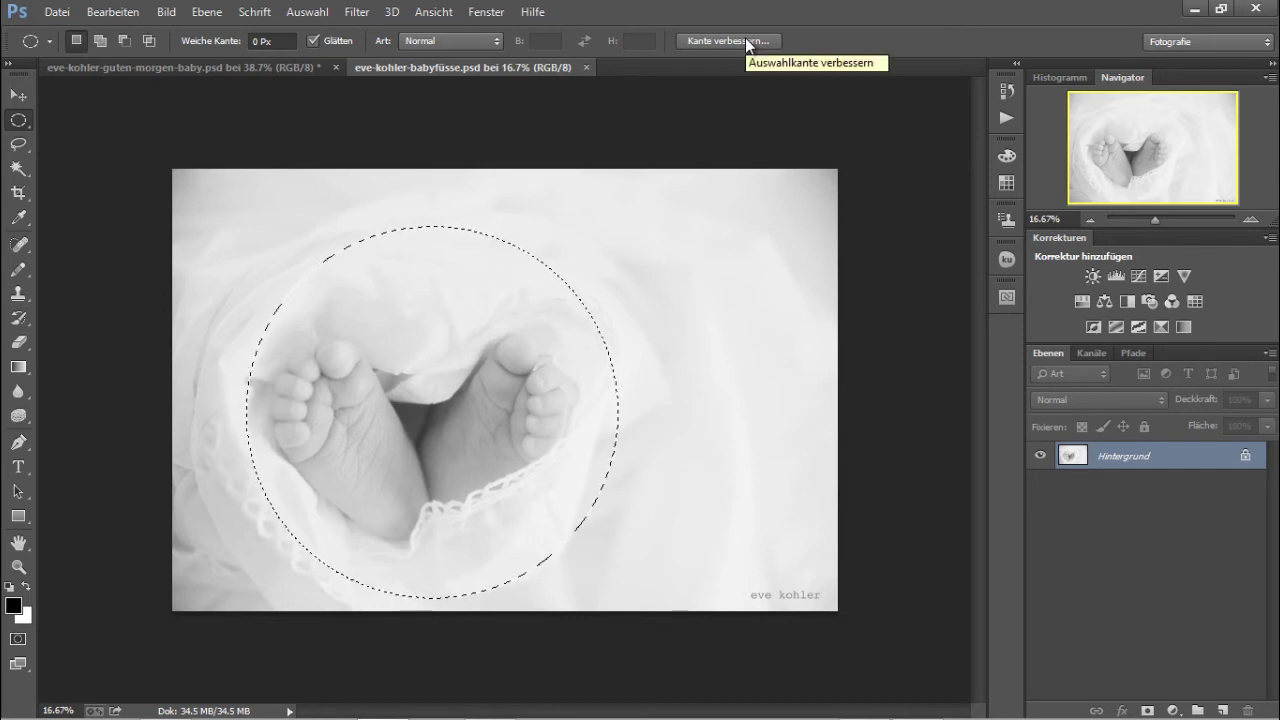
{"action": "left_click", "coordinate": [745, 38]}
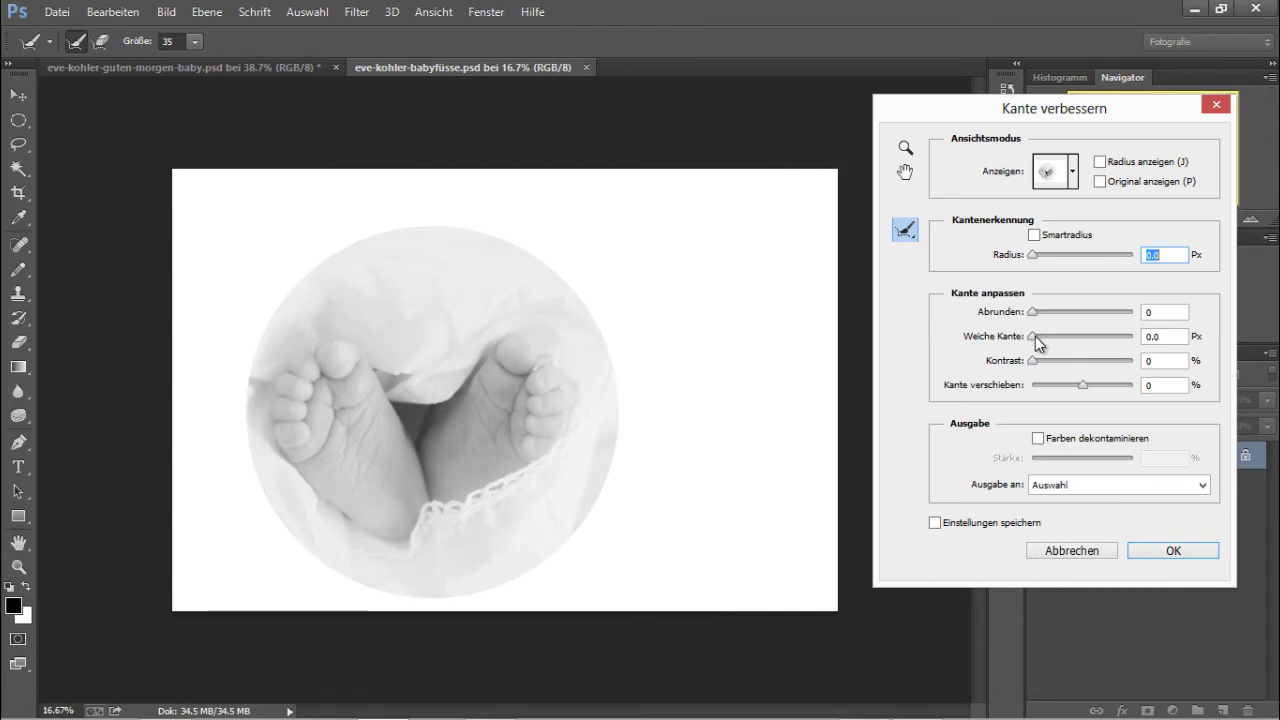
{"action": "left_click_drag", "start_coordinate": [1035, 336], "coordinate": [1047, 343]}
{"action": "mouse_move", "coordinate": [1047, 343]}
{"action": "left_mouse_down"}
{"action": "mouse_move", "coordinate": [1113, 343]}
{"action": "mouse_move", "coordinate": [1071, 345]}
{"action": "left_mouse_up"}
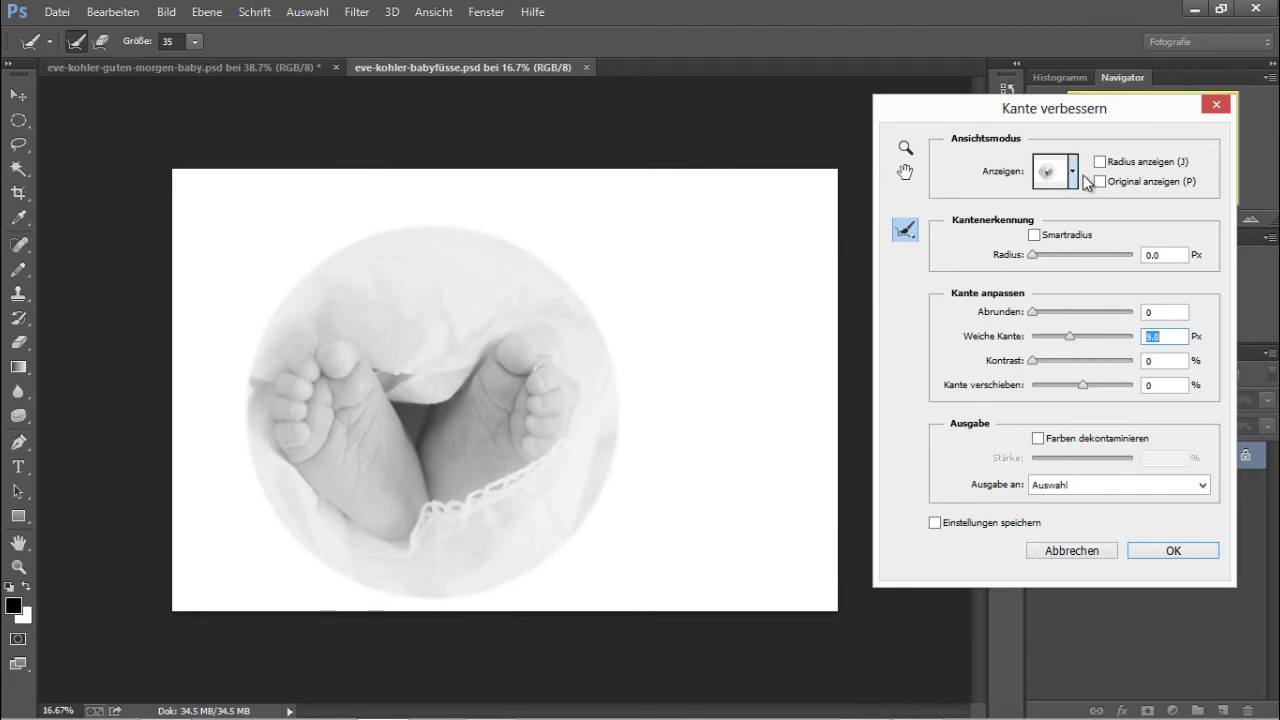
{"action": "left_click", "coordinate": [1073, 171]}
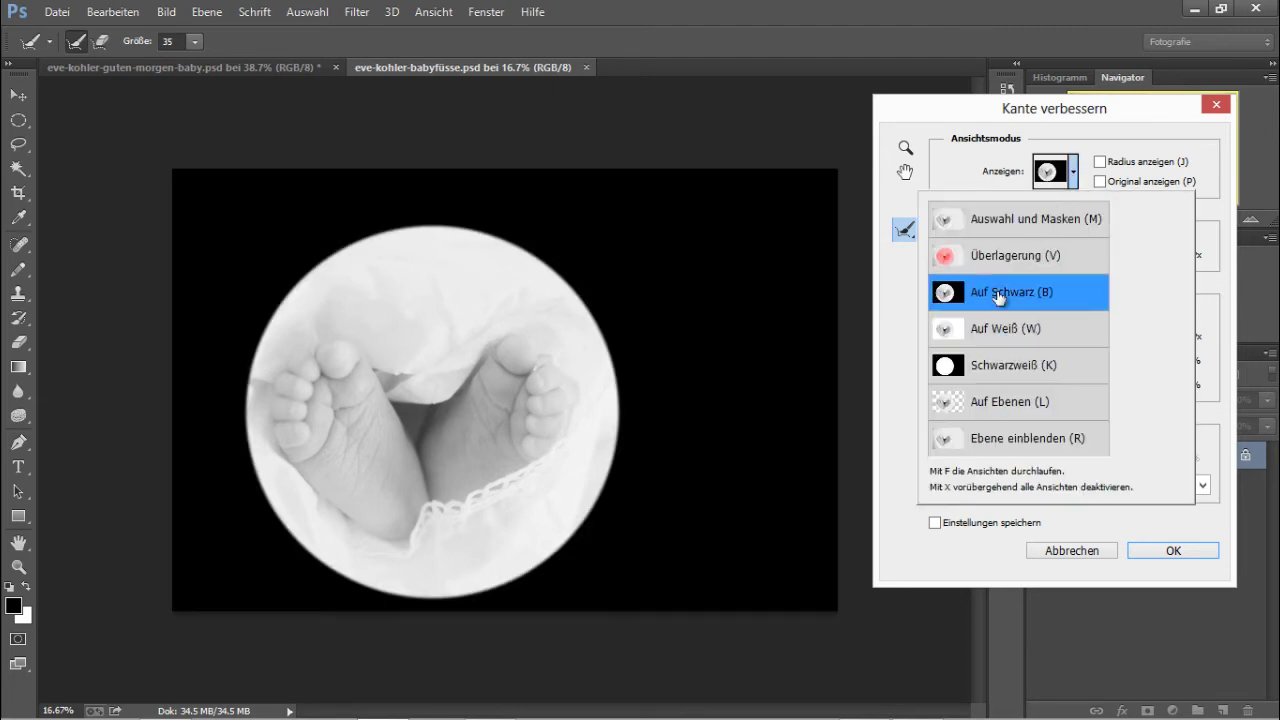
{"action": "left_click", "coordinate": [1158, 555]}
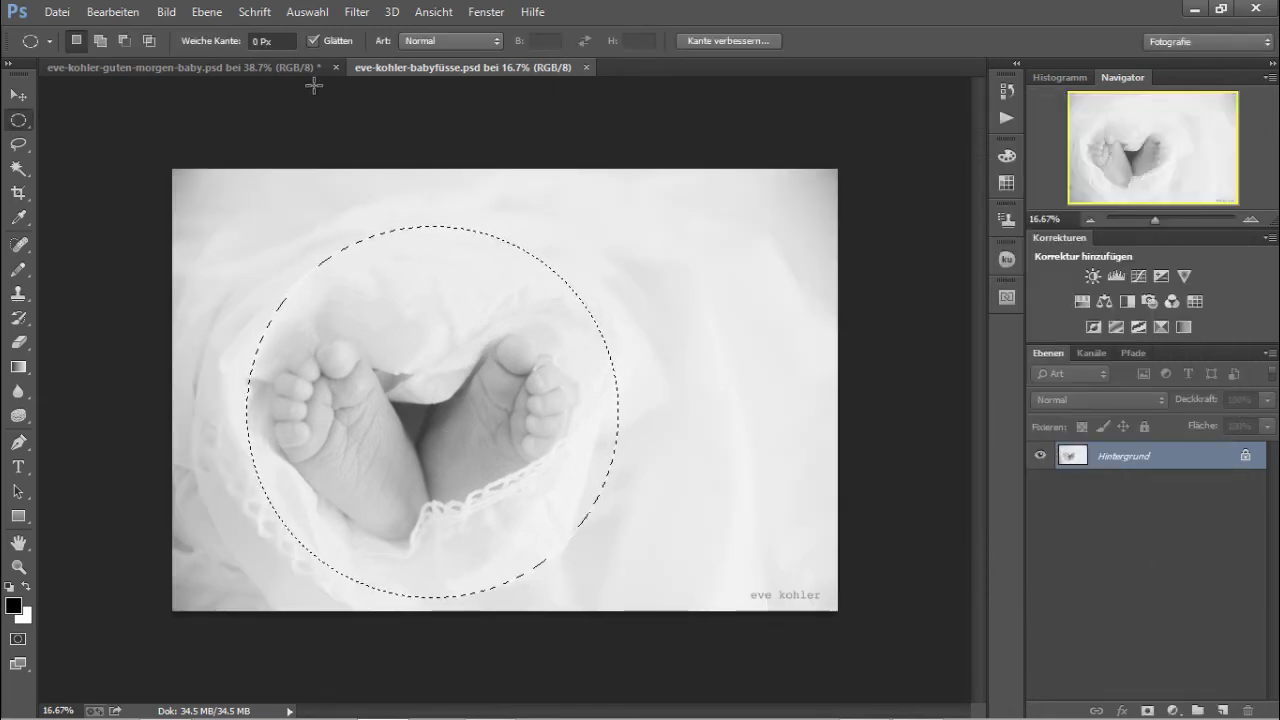
Tile both photos side by side, drag the feet circle into the baby photo, and close the feet file.
{"action": "left_click", "coordinate": [479, 12]}
{"action": "mouse_move", "coordinate": [505, 33]}
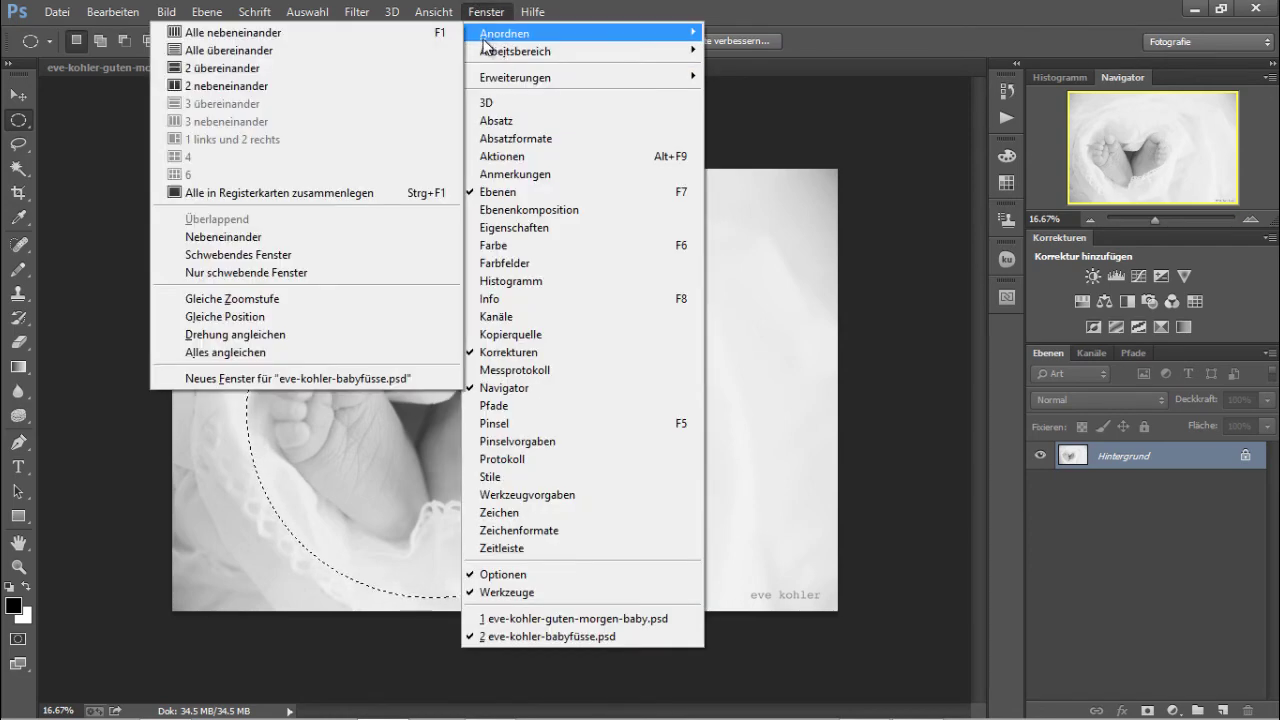
{"action": "left_click", "coordinate": [338, 91]}
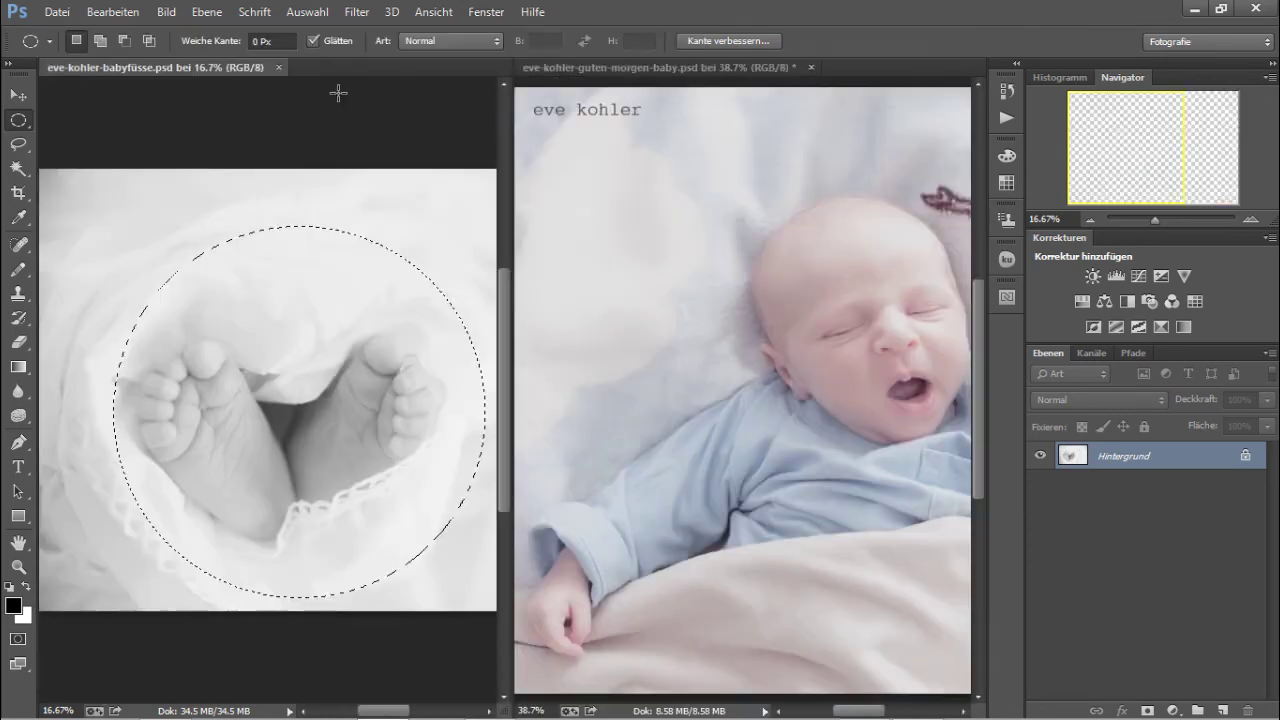
{"action": "left_click", "coordinate": [20, 96]}
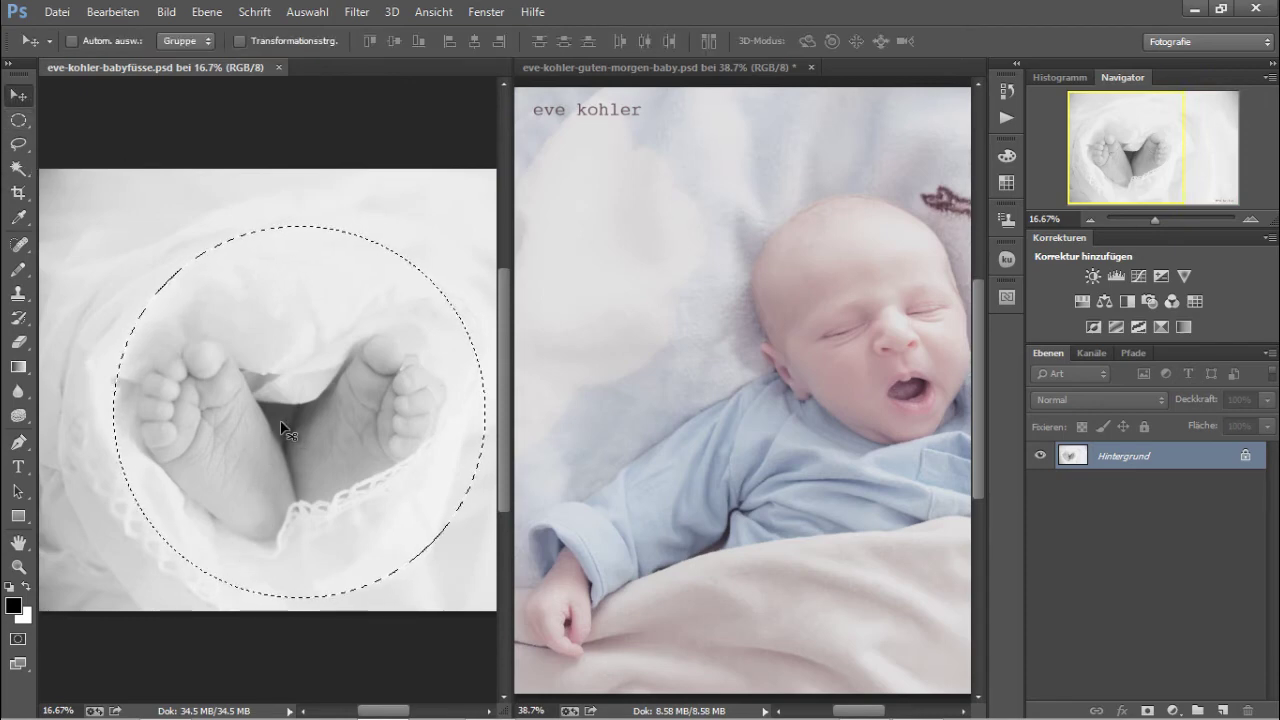
{"action": "left_click_drag", "start_coordinate": [282, 428], "coordinate": [822, 432]}
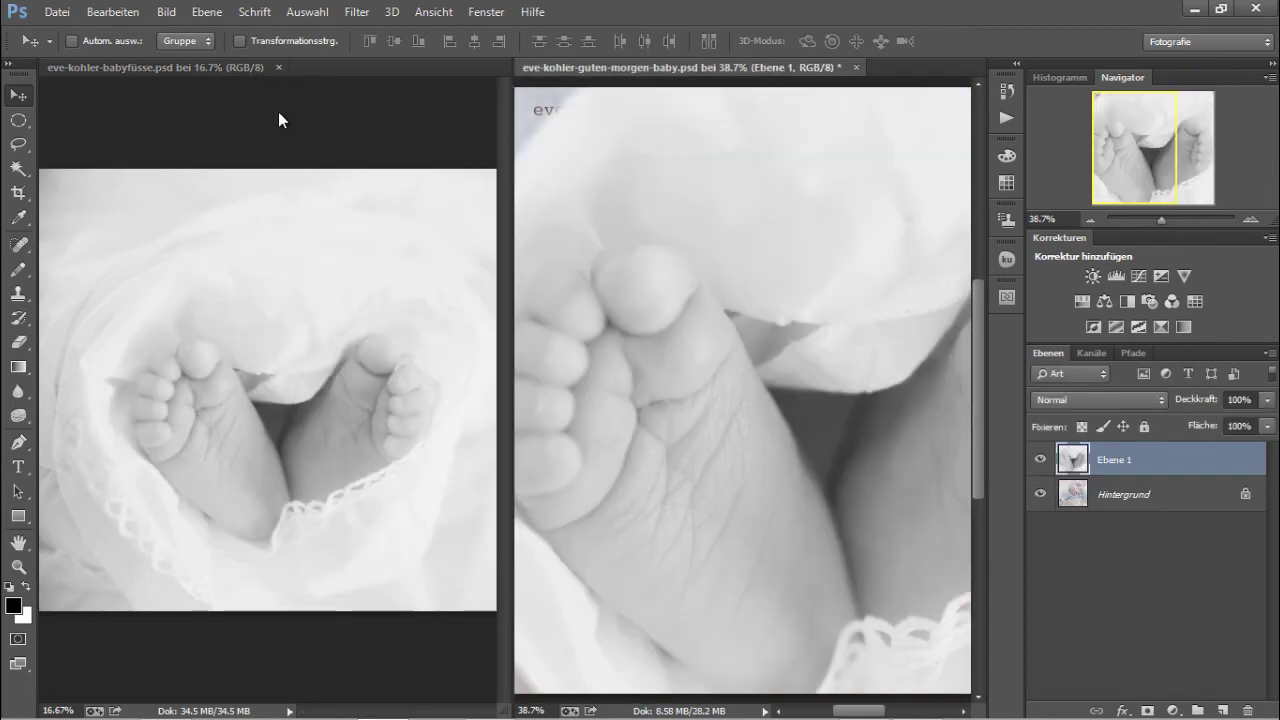
{"action": "left_click", "coordinate": [278, 68]}
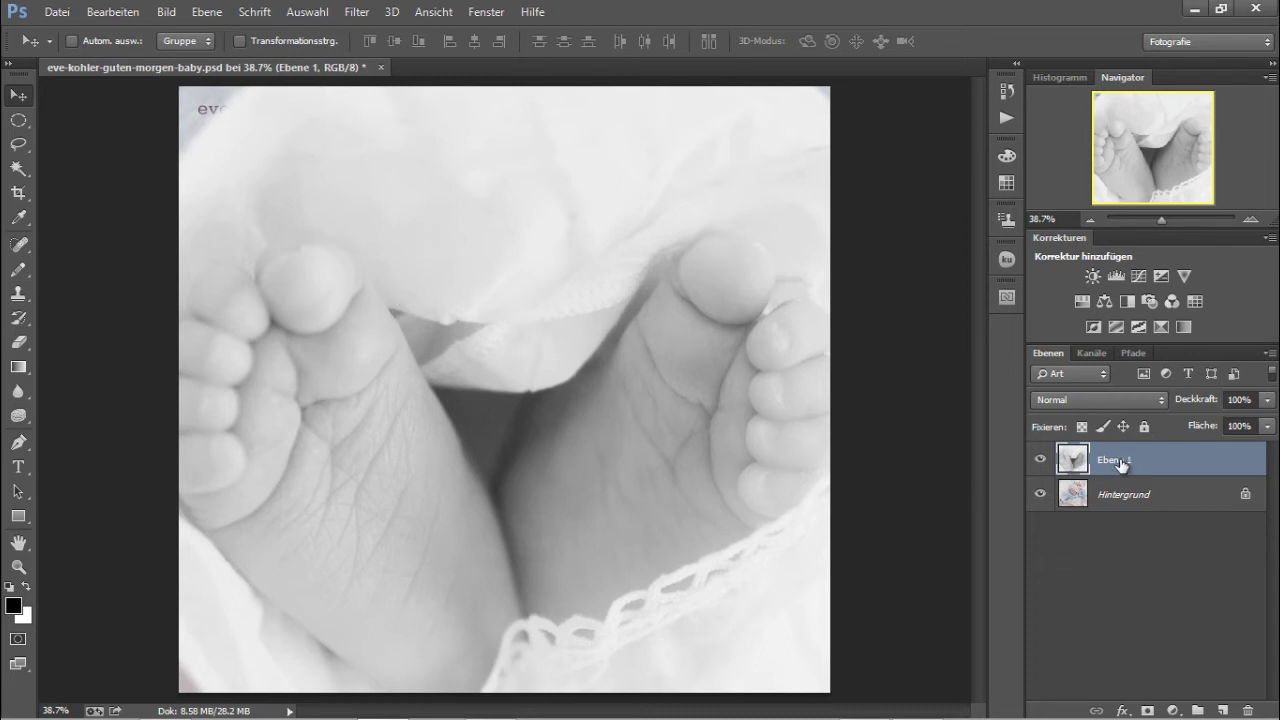
Rename the feet layer Ebene 1 to 'Füsschen'.
{"action": "left_click", "coordinate": [1040, 459]}
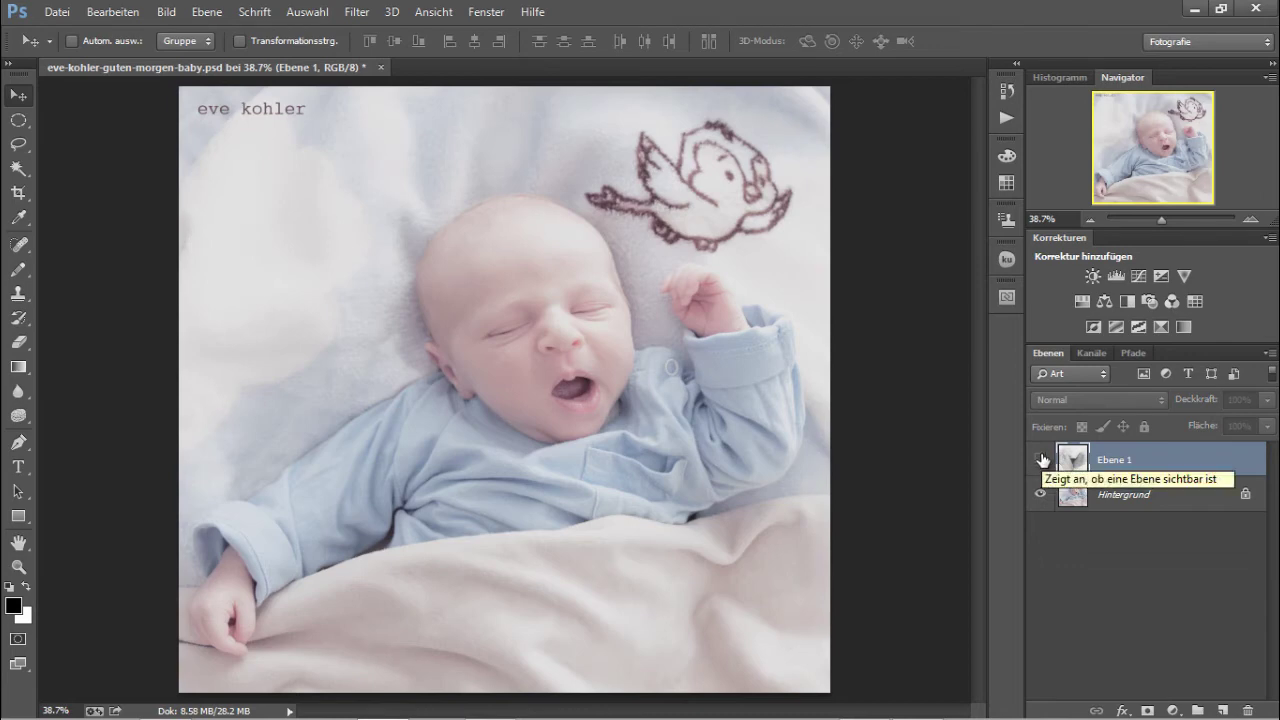
{"action": "left_click", "coordinate": [1040, 459]}
{"action": "double_click", "coordinate": [1040, 459]}
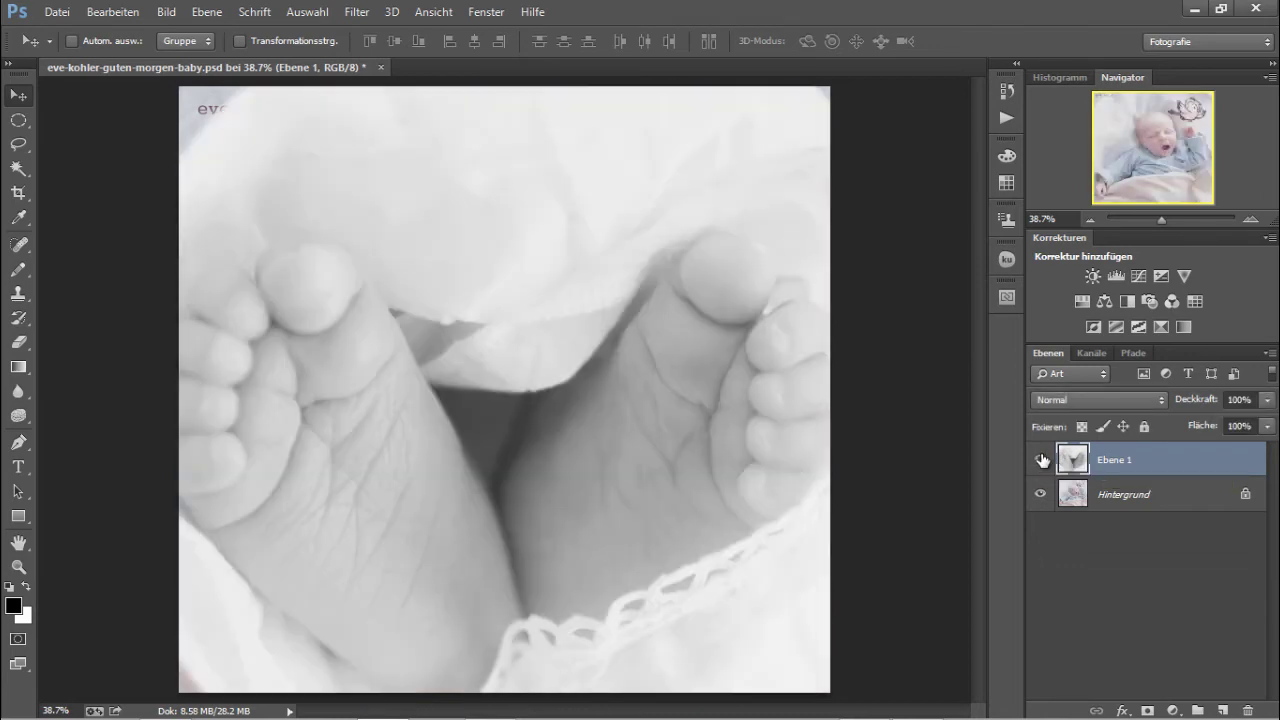
{"action": "double_click", "coordinate": [1115, 462]}
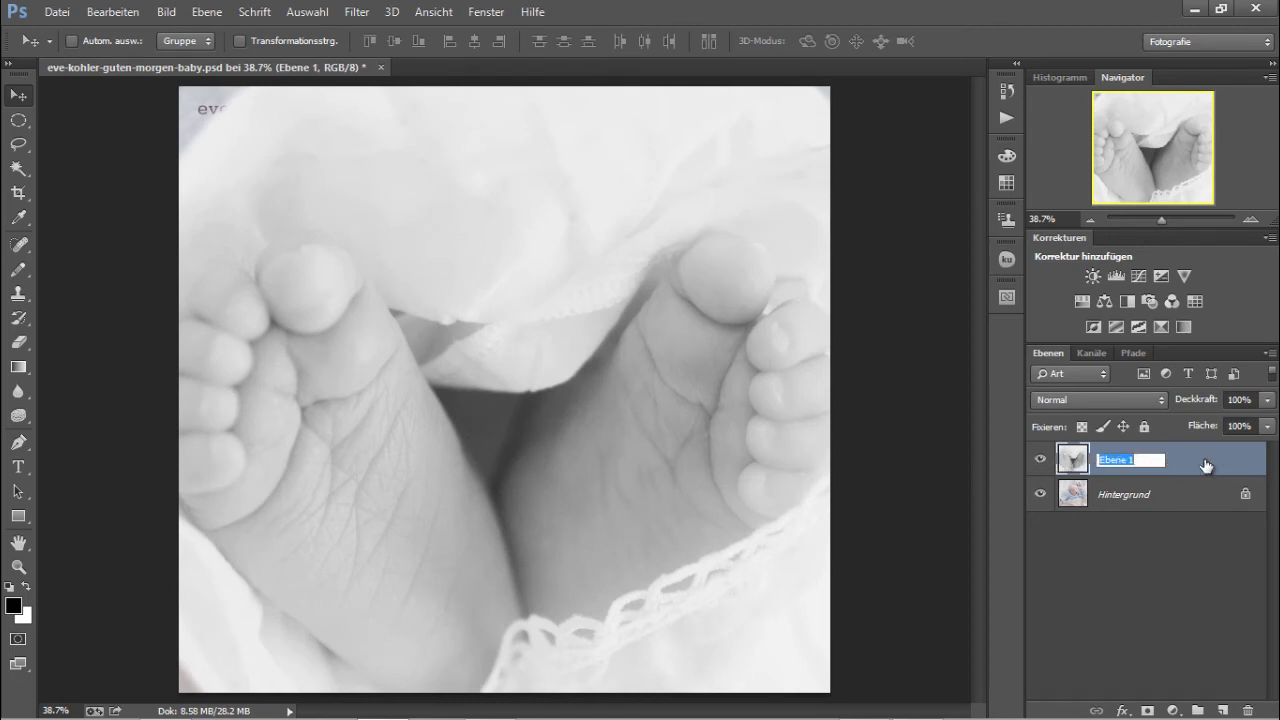
{"action": "type", "text": "Füssch"}
{"action": "type", "text": "en"}
{"action": "key", "text": "Return"}
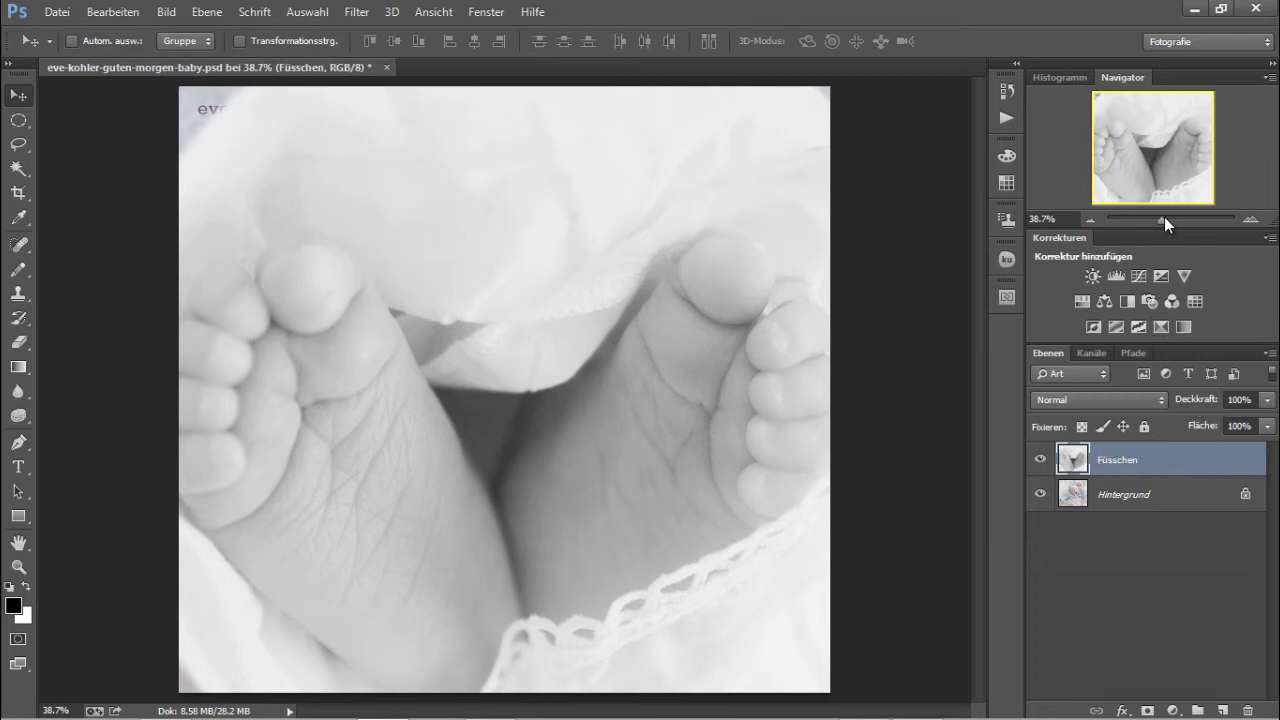
Zoom out and convert the Füsschen layer for smart filters (Für Smartfilter konvertieren).
{"action": "left_click_drag", "start_coordinate": [1164, 217], "coordinate": [1155, 221]}
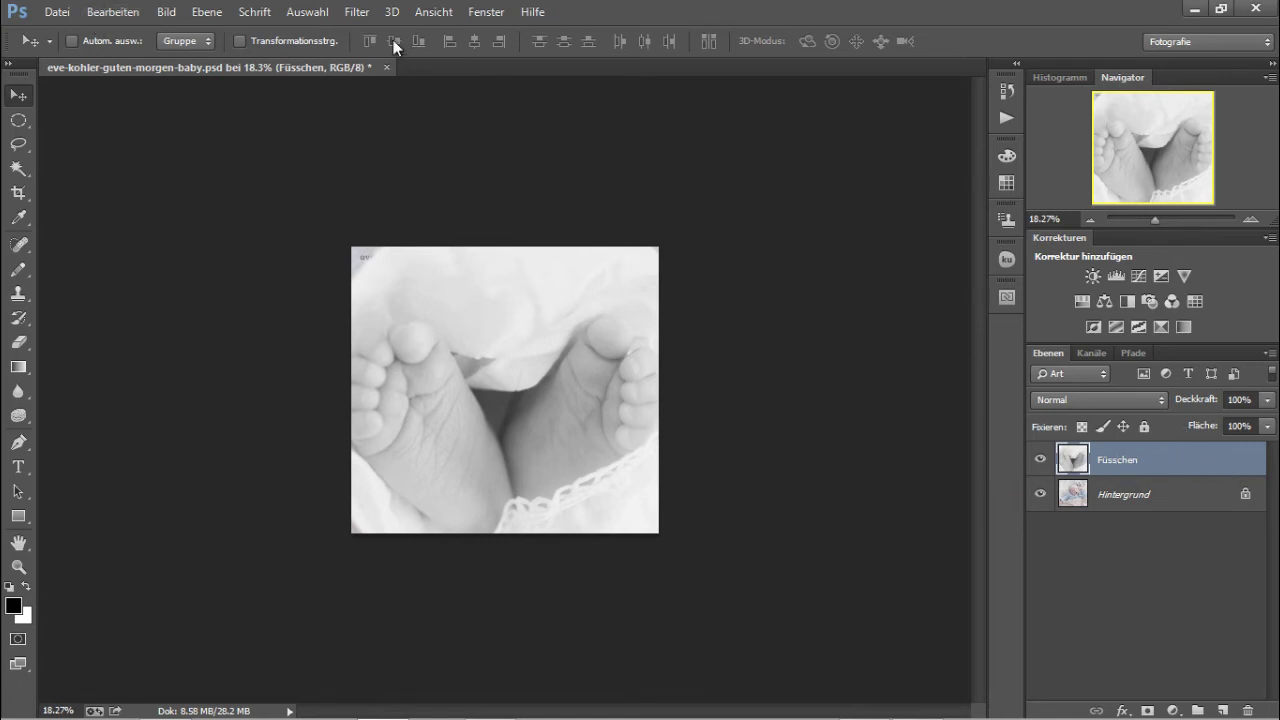
{"action": "left_click", "coordinate": [358, 12]}
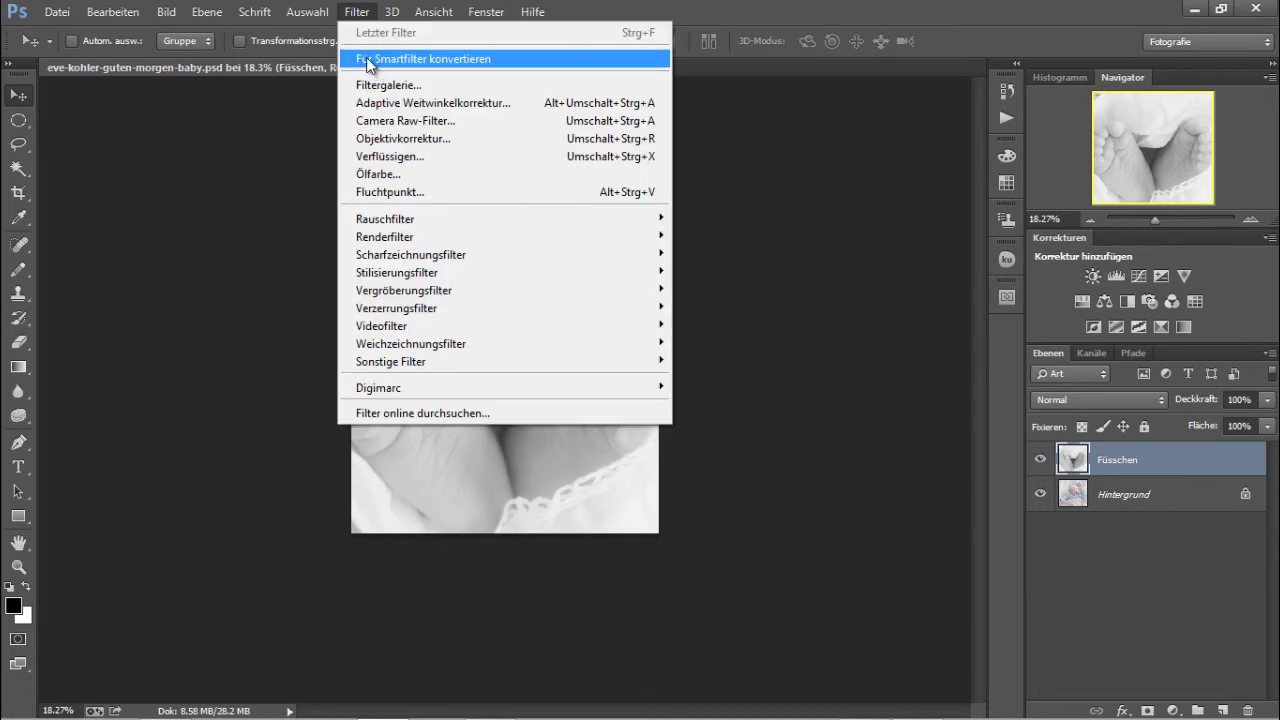
{"action": "left_click", "coordinate": [370, 62]}
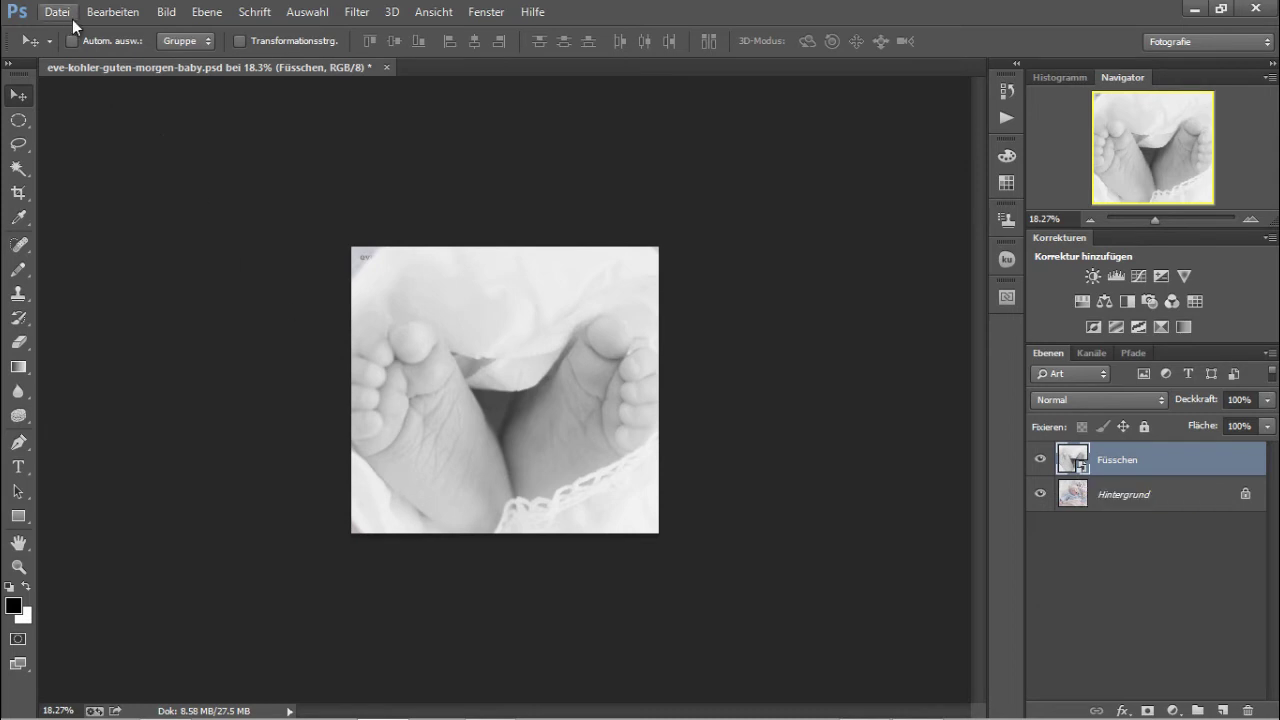
Free-transform the Füsschen layer into a small inset in the upper-left corner, then zoom in.
{"action": "left_click", "coordinate": [111, 16]}
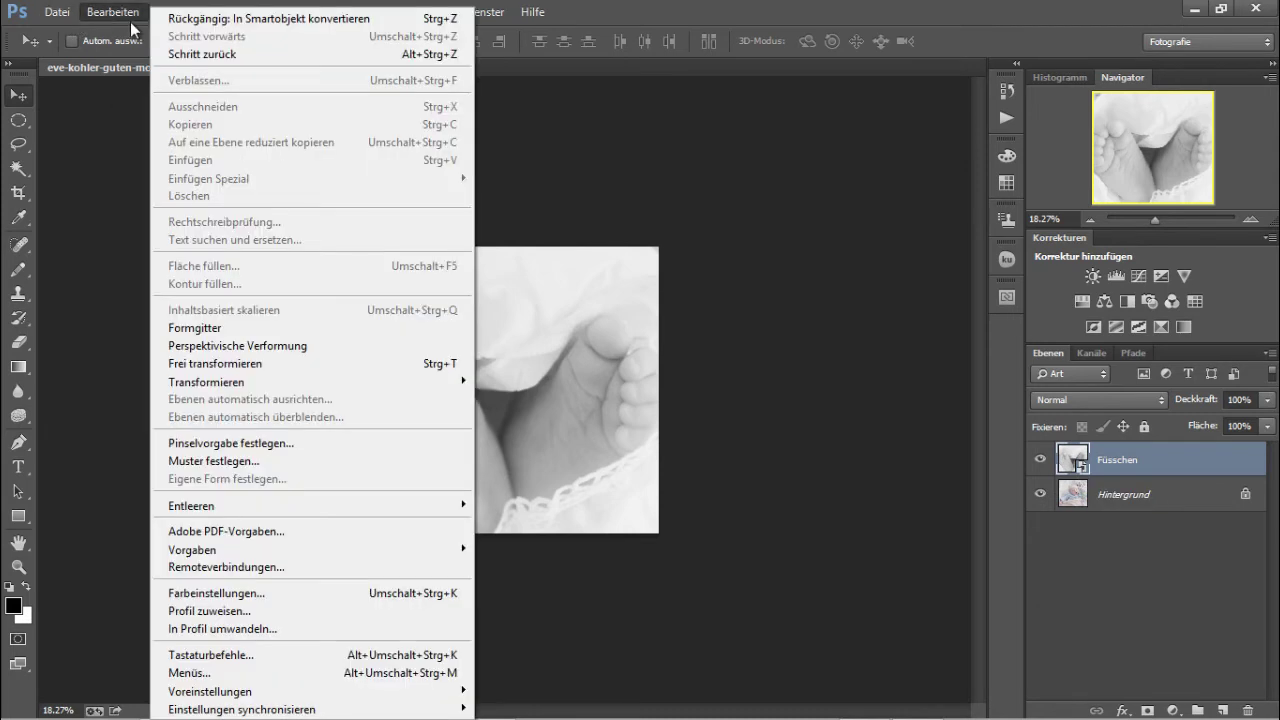
{"action": "left_click", "coordinate": [271, 364]}
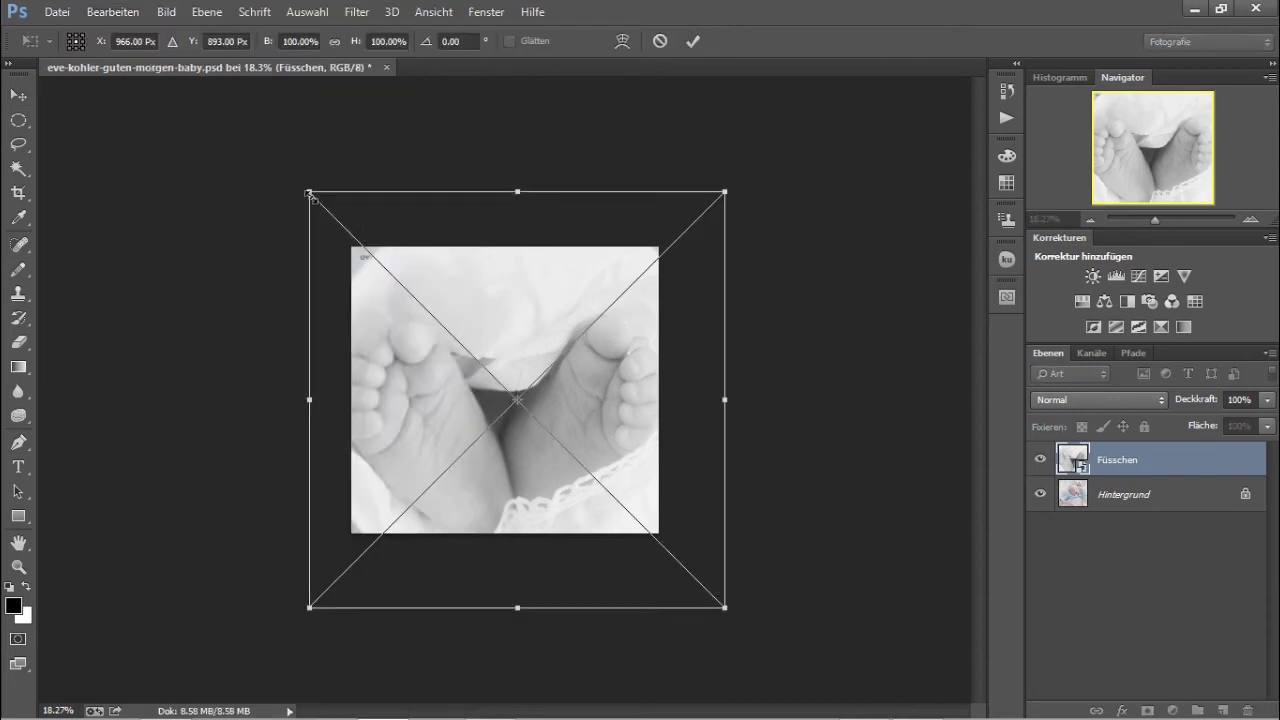
{"action": "mouse_move", "coordinate": [309, 193]}
{"action": "left_mouse_down"}
{"action": "mouse_move", "coordinate": [503, 386]}
{"action": "mouse_move", "coordinate": [610, 566]}
{"action": "mouse_move", "coordinate": [671, 607]}
{"action": "mouse_move", "coordinate": [657, 597]}
{"action": "mouse_move", "coordinate": [686, 572]}
{"action": "left_mouse_up"}
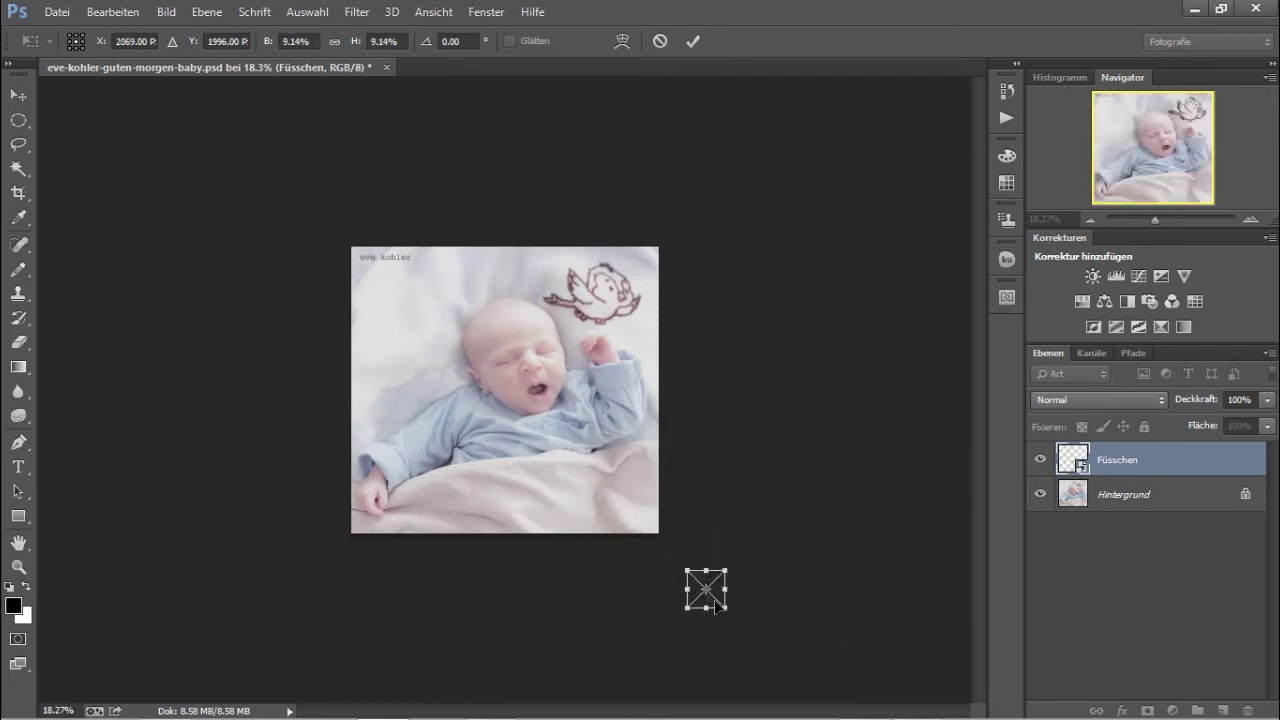
{"action": "mouse_move", "coordinate": [714, 598]}
{"action": "left_mouse_down"}
{"action": "mouse_move", "coordinate": [611, 575]}
{"action": "mouse_move", "coordinate": [488, 508]}
{"action": "mouse_move", "coordinate": [428, 402]}
{"action": "mouse_move", "coordinate": [409, 292]}
{"action": "mouse_move", "coordinate": [406, 303]}
{"action": "left_mouse_up"}
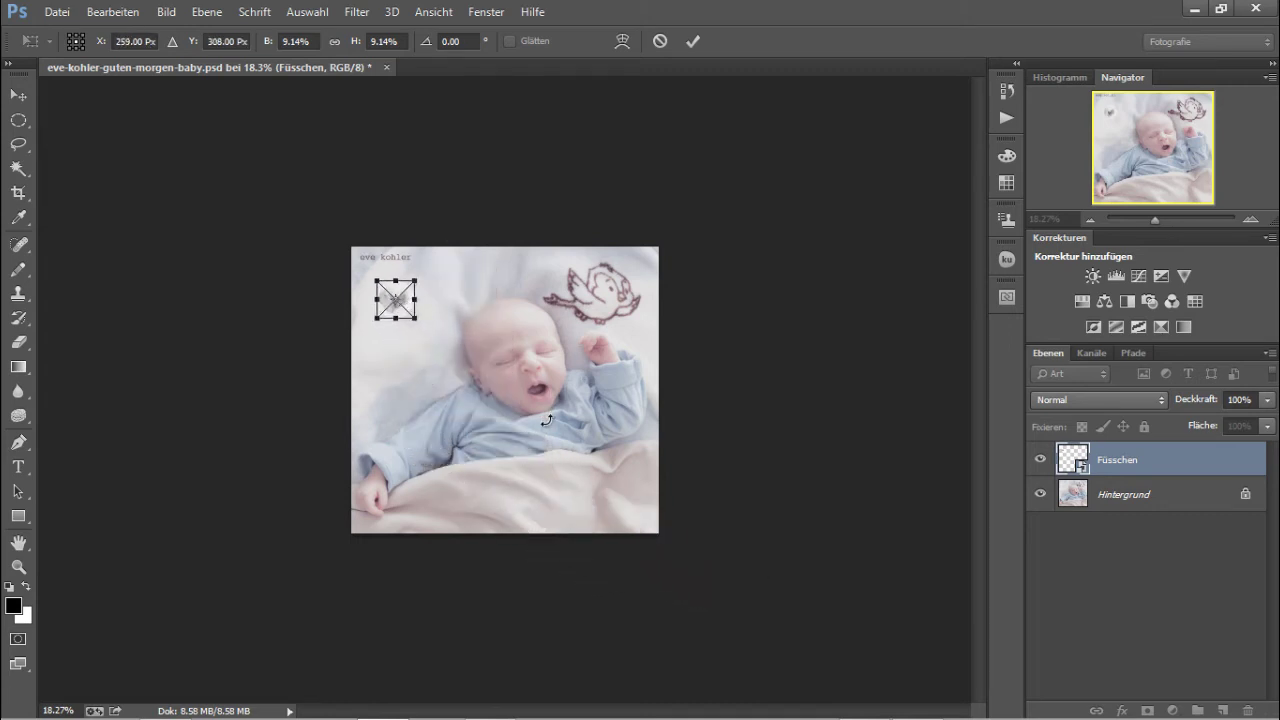
{"action": "left_click", "coordinate": [693, 42]}
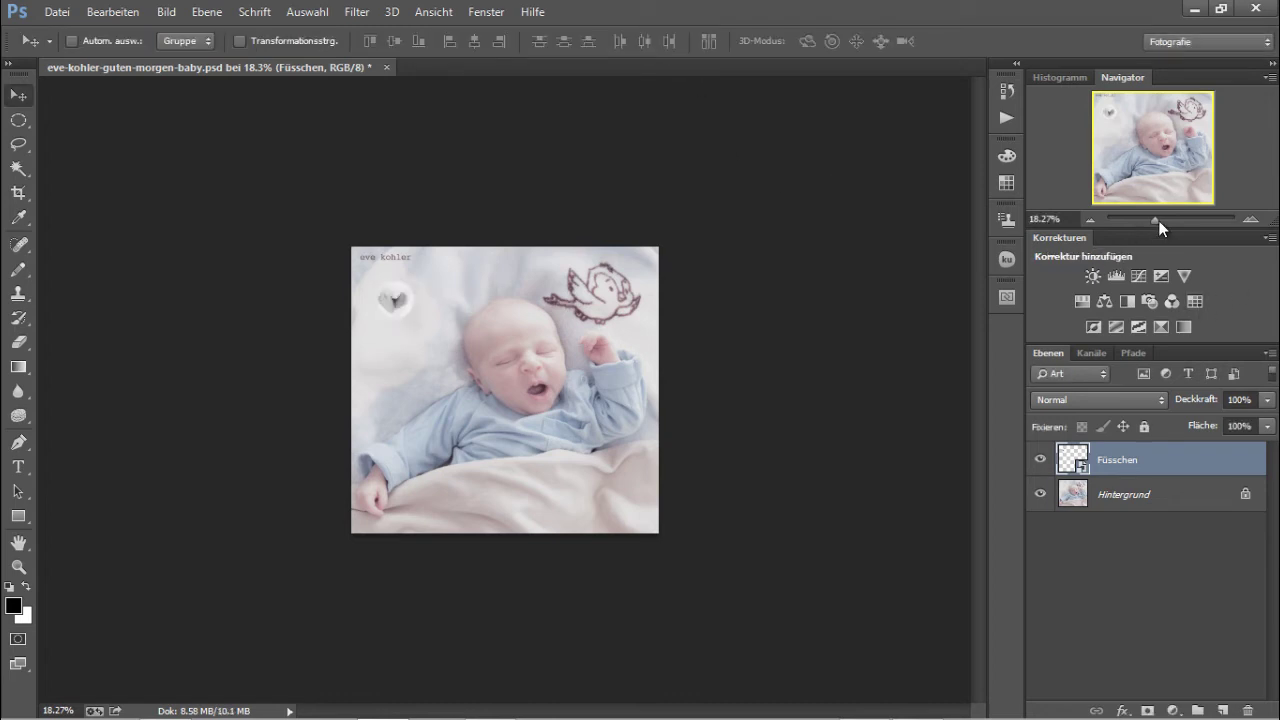
{"action": "left_click_drag", "start_coordinate": [1155, 220], "coordinate": [1164, 220]}
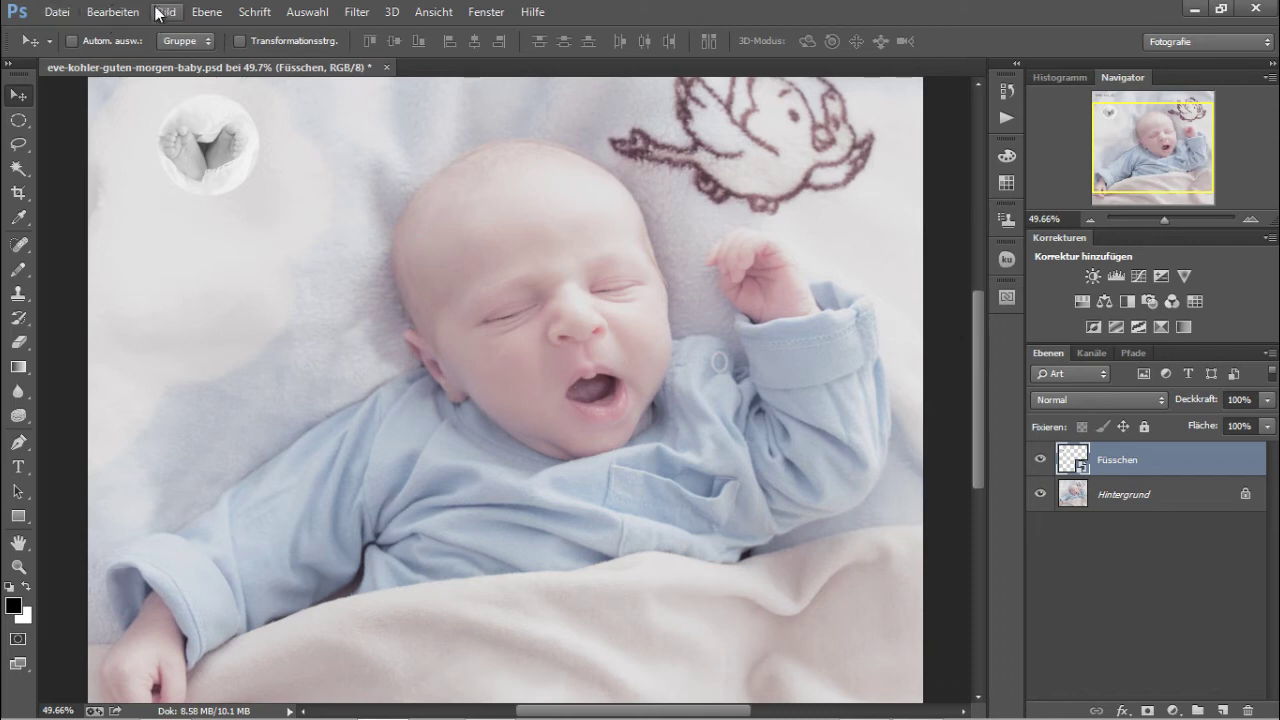
Free-transform the feet circle, enlarging it to about quarter scale and moving it left and down.
{"action": "left_click", "coordinate": [108, 13]}
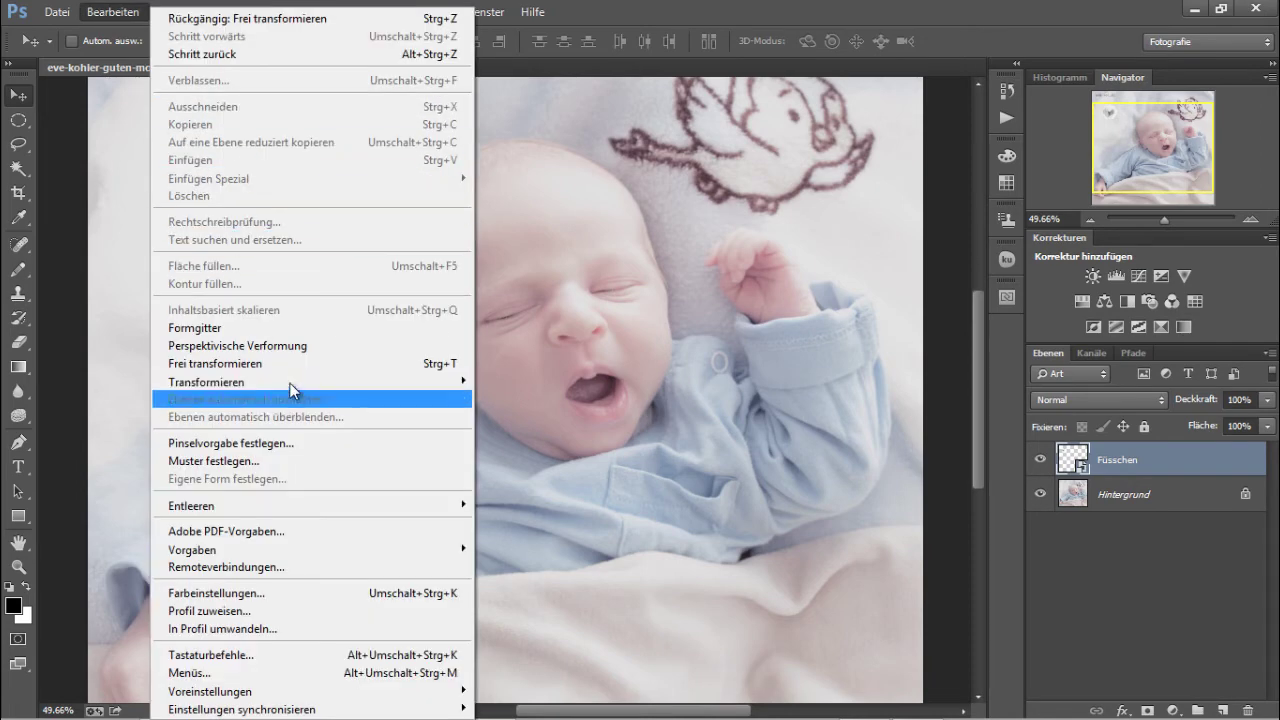
{"action": "left_click", "coordinate": [293, 377]}
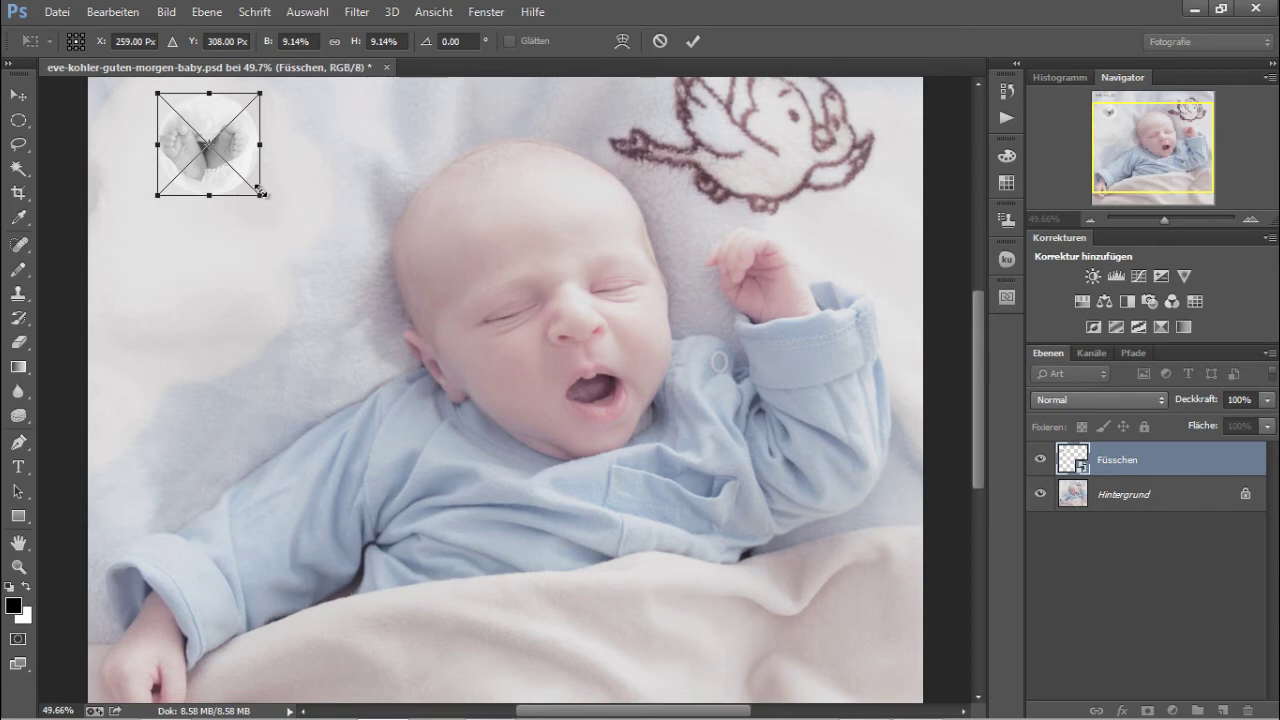
{"action": "left_click_drag", "start_coordinate": [262, 197], "coordinate": [452, 377]}
{"action": "mouse_move", "coordinate": [405, 236]}
{"action": "left_mouse_down"}
{"action": "mouse_move", "coordinate": [362, 243]}
{"action": "mouse_move", "coordinate": [517, 257]}
{"action": "mouse_move", "coordinate": [408, 275]}
{"action": "mouse_move", "coordinate": [387, 258]}
{"action": "left_mouse_up"}
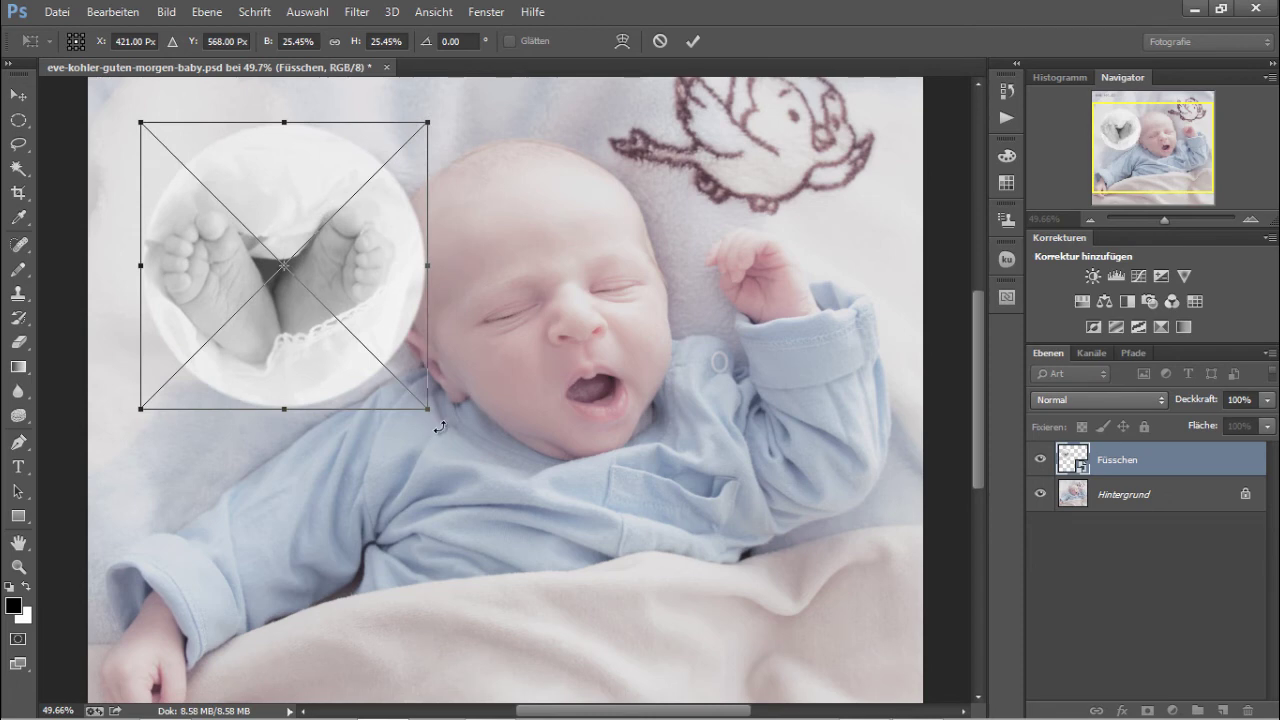
Tilt the circle about 24°, shrink it to roughly 20%, place it beside the baby's head, and commit.
{"action": "mouse_move", "coordinate": [440, 427]}
{"action": "left_mouse_down"}
{"action": "mouse_move", "coordinate": [412, 377]}
{"action": "mouse_move", "coordinate": [454, 377]}
{"action": "mouse_move", "coordinate": [481, 339]}
{"action": "left_mouse_up"}
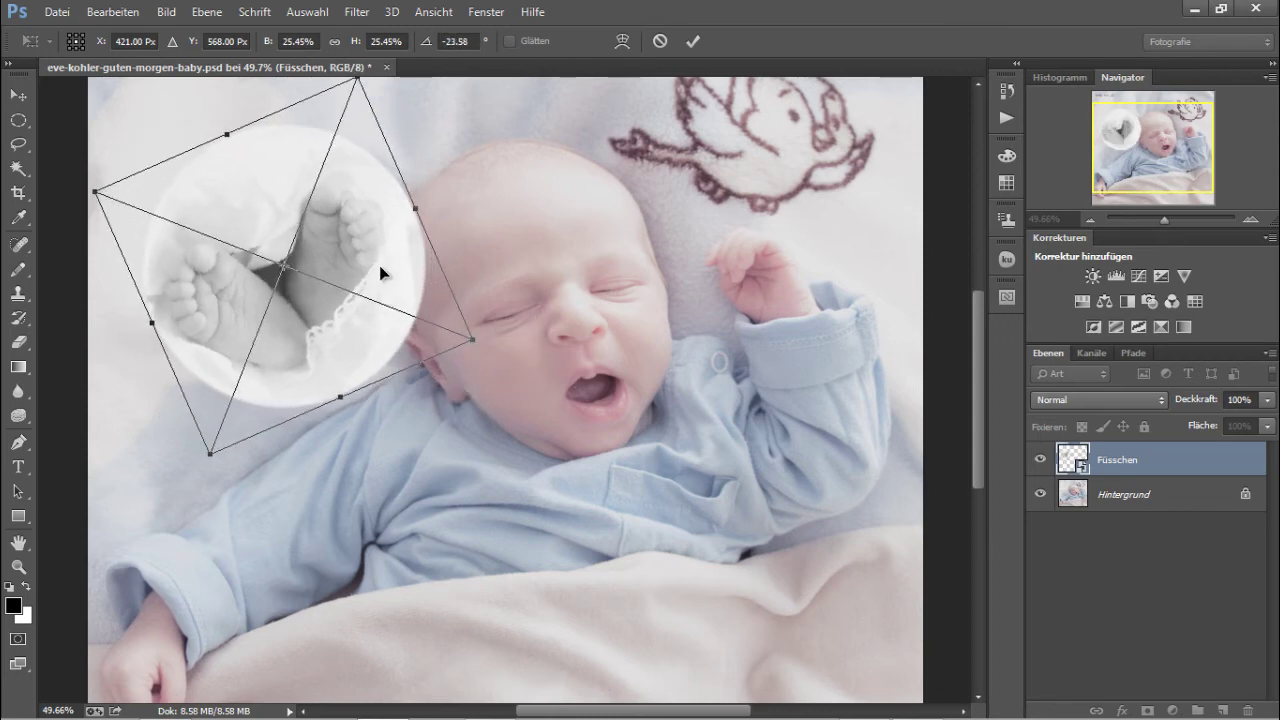
{"action": "left_click_drag", "start_coordinate": [379, 268], "coordinate": [376, 298]}
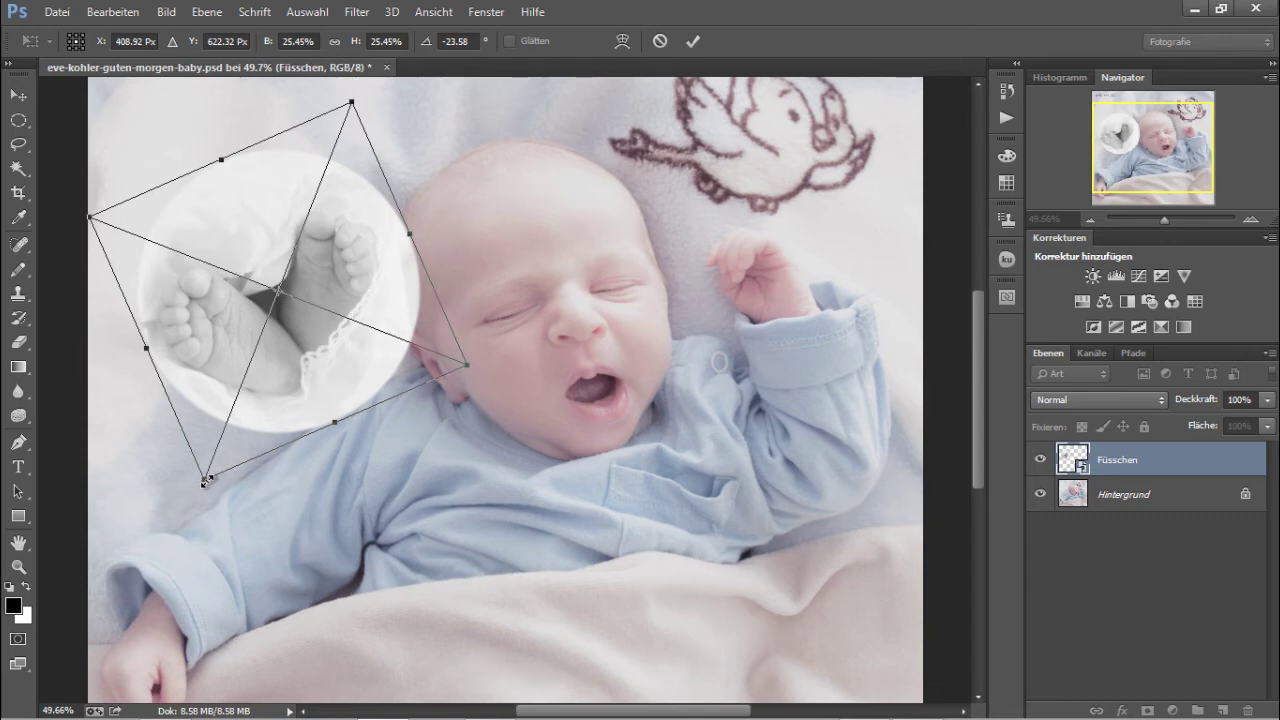
{"action": "left_click_drag", "start_coordinate": [206, 477], "coordinate": [245, 408]}
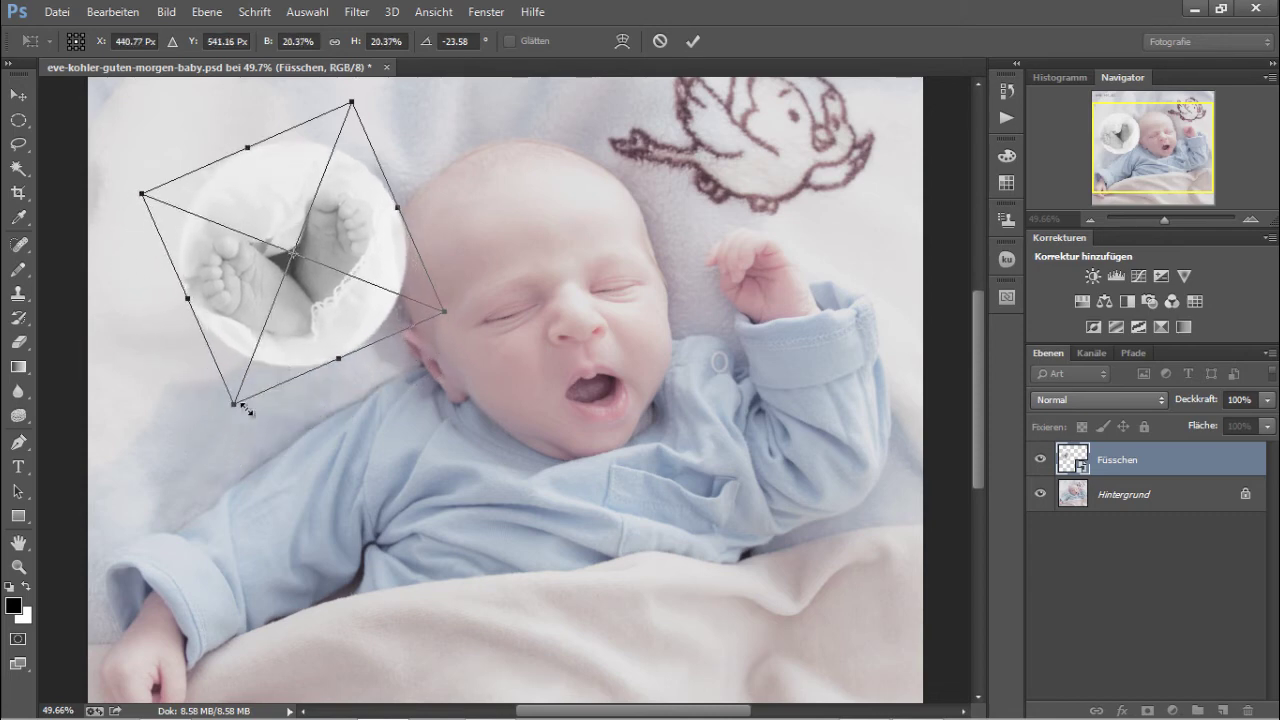
{"action": "left_click_drag", "start_coordinate": [313, 313], "coordinate": [293, 332]}
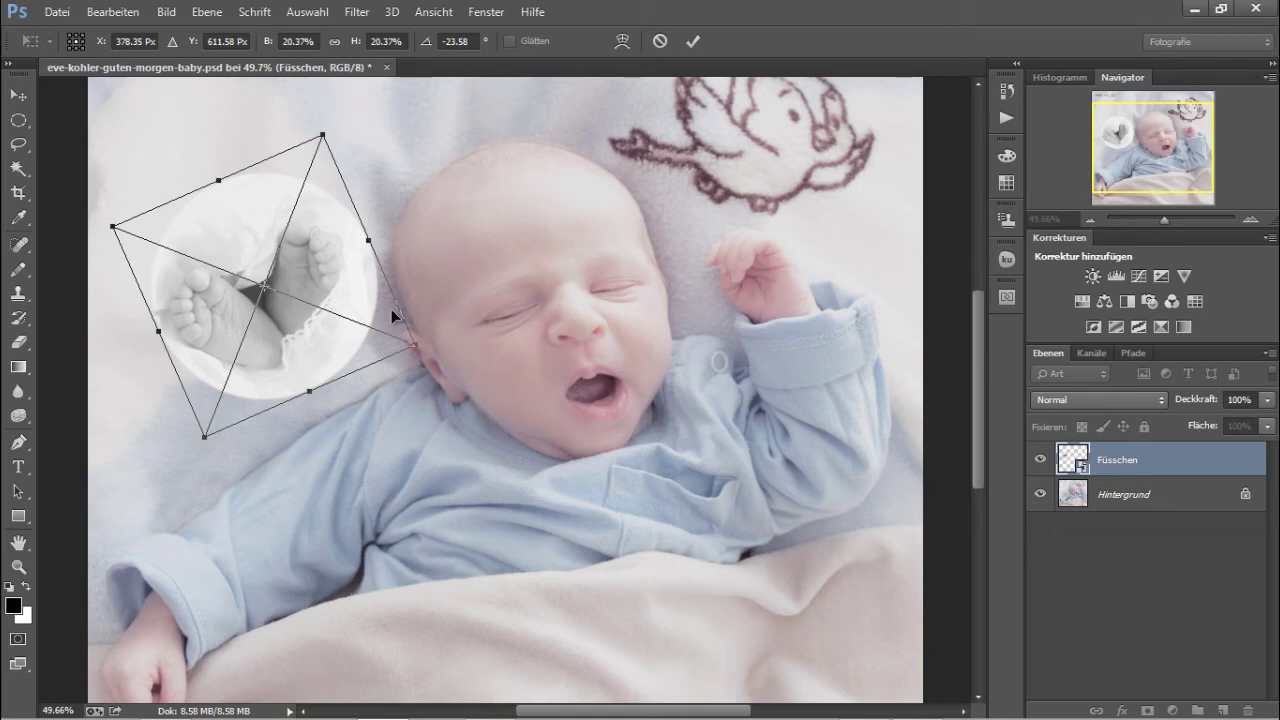
{"action": "left_click", "coordinate": [695, 40]}
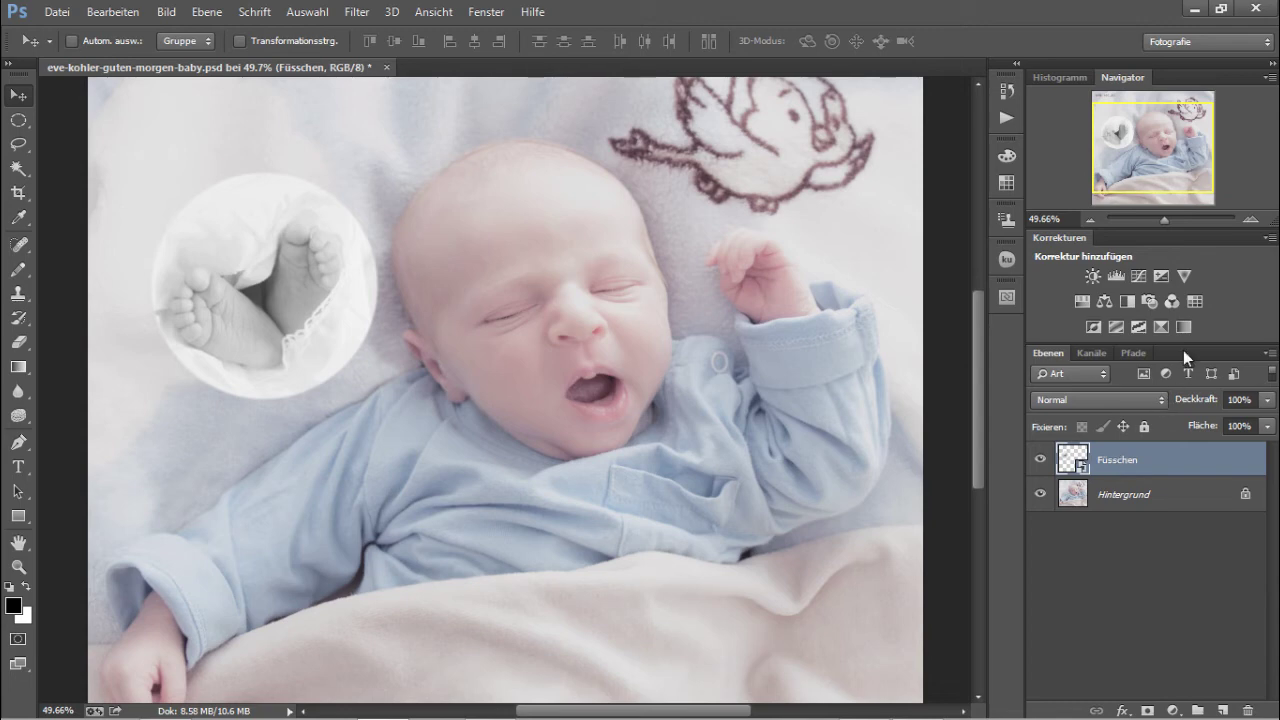
Zoom in, nudge the feet circle slightly left and down, and check it with Hintergrund hidden.
{"action": "left_click_drag", "start_coordinate": [1164, 219], "coordinate": [1171, 219]}
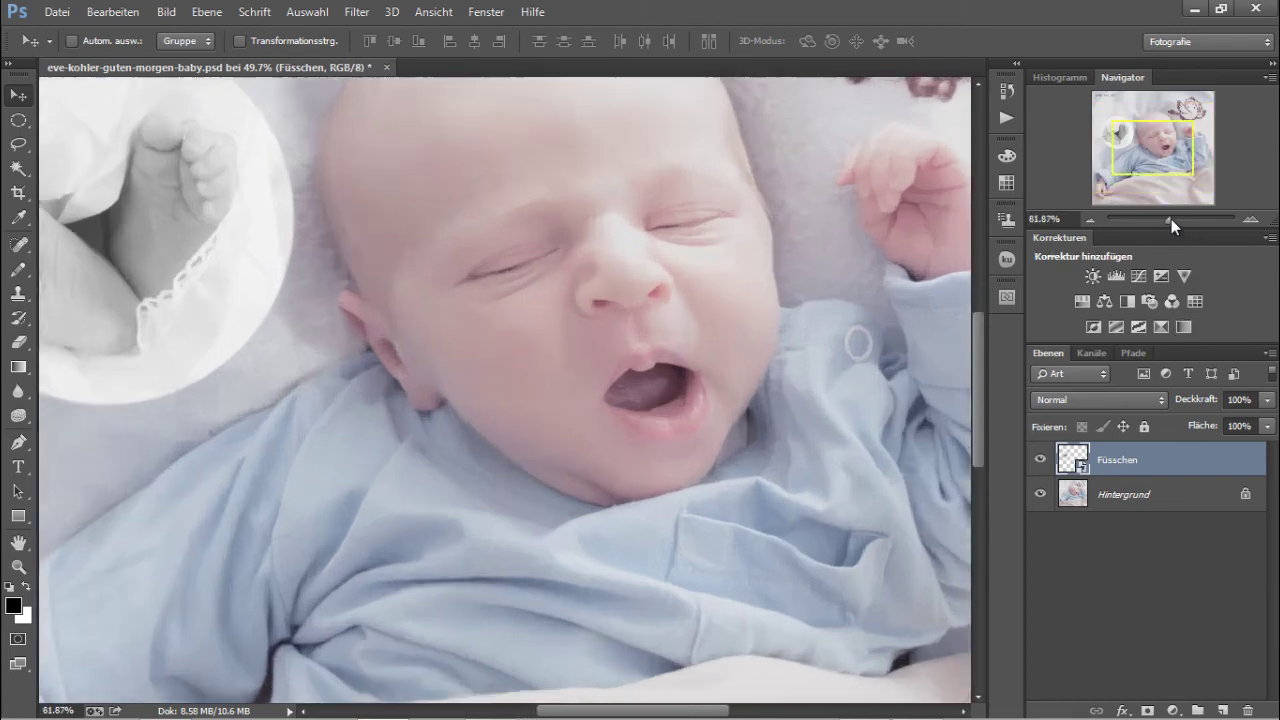
{"action": "mouse_move", "coordinate": [243, 283]}
{"action": "left_mouse_down"}
{"action": "mouse_move", "coordinate": [718, 488]}
{"action": "mouse_move", "coordinate": [689, 491]}
{"action": "mouse_move", "coordinate": [743, 514]}
{"action": "left_mouse_up"}
{"action": "left_click_drag", "start_coordinate": [1131, 140], "coordinate": [1133, 144]}
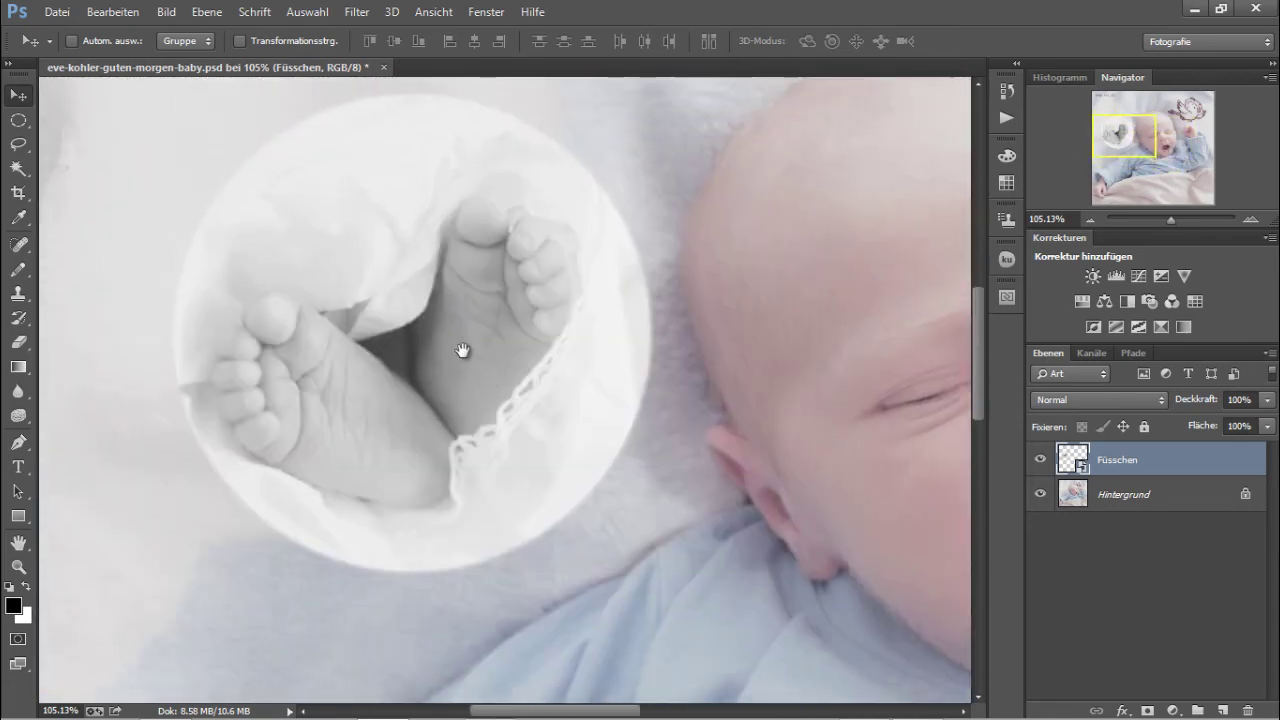
{"action": "mouse_move", "coordinate": [394, 381]}
{"action": "left_mouse_down"}
{"action": "mouse_move", "coordinate": [406, 401]}
{"action": "mouse_move", "coordinate": [386, 386]}
{"action": "left_mouse_up"}
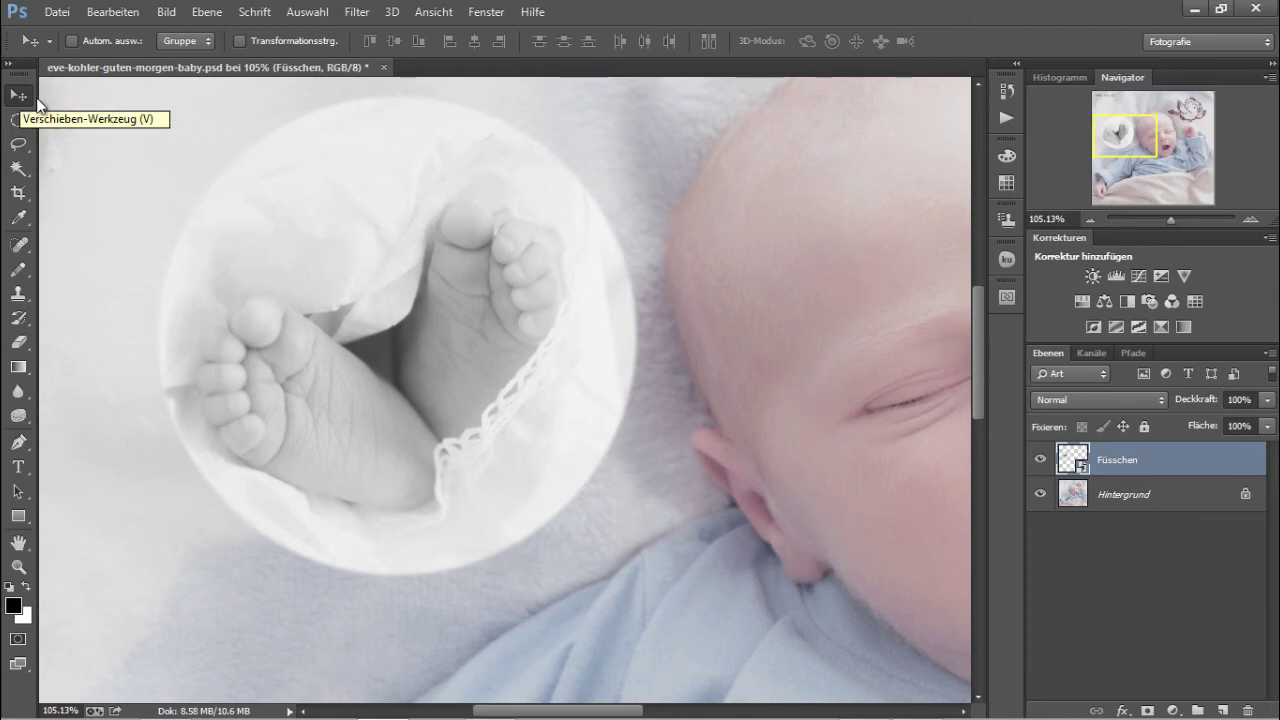
{"action": "mouse_move", "coordinate": [391, 271]}
{"action": "left_mouse_down"}
{"action": "mouse_move", "coordinate": [359, 290]}
{"action": "mouse_move", "coordinate": [806, 366]}
{"action": "mouse_move", "coordinate": [311, 286]}
{"action": "mouse_move", "coordinate": [338, 277]}
{"action": "left_mouse_up"}
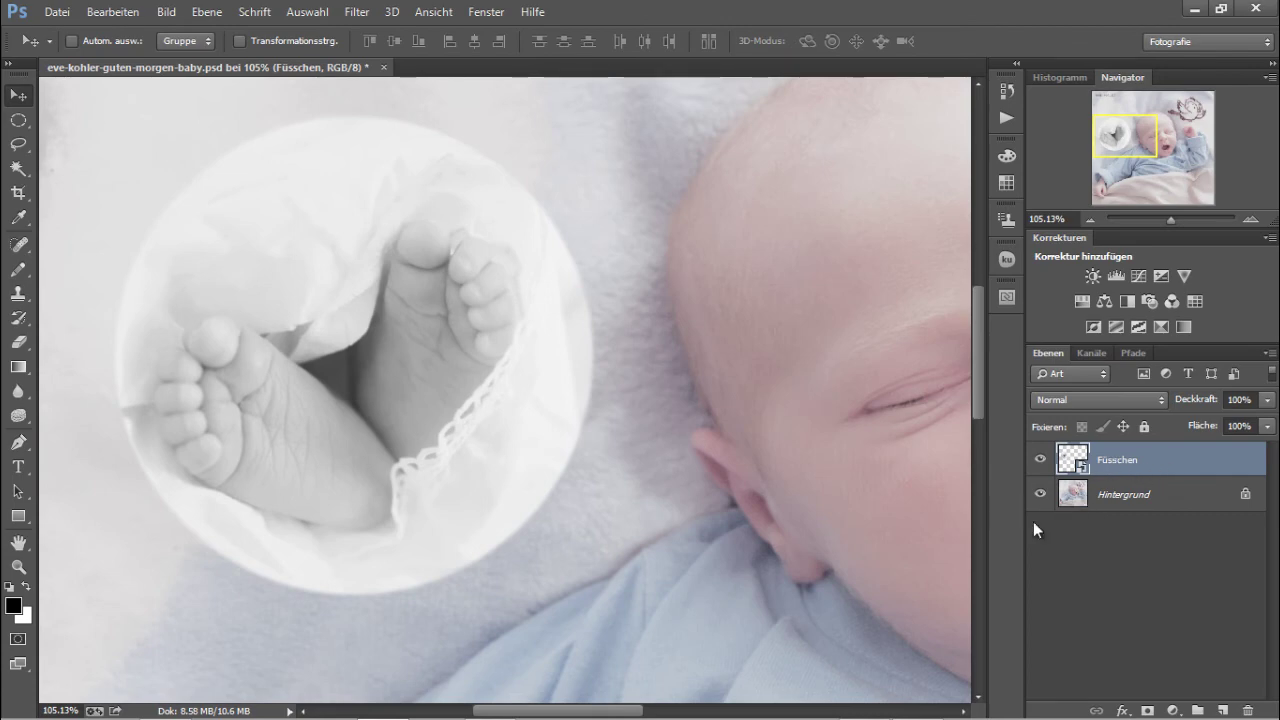
{"action": "left_click", "coordinate": [1041, 494]}
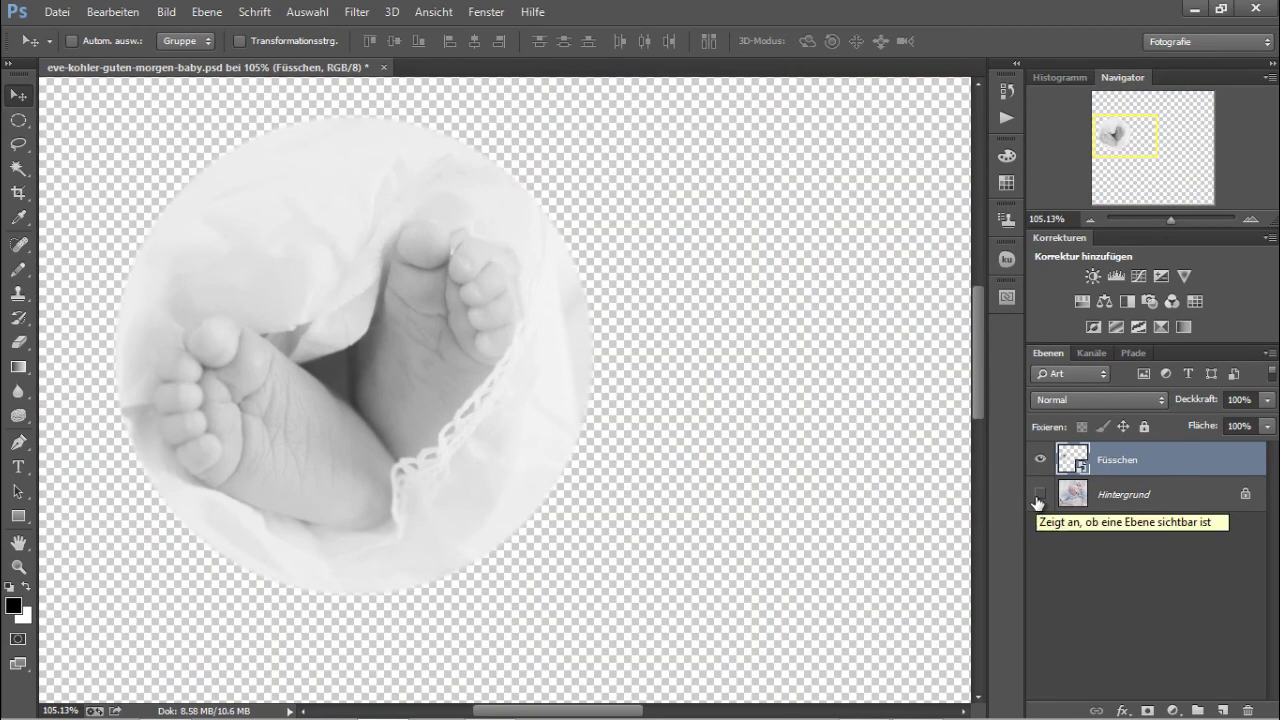
{"action": "left_click", "coordinate": [1040, 494]}
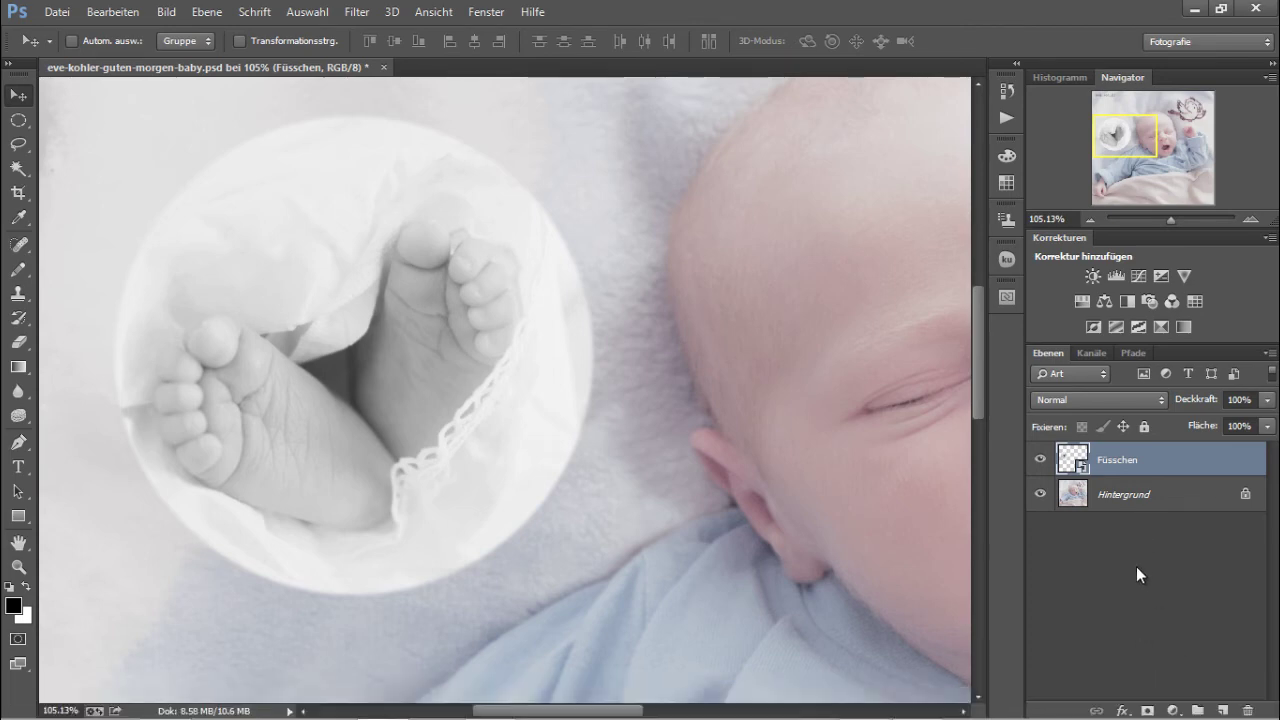
Add a drop shadow to the feet circle: angle 125°, distance 12 px, size 13 px, opacity about 63%.
{"action": "left_click", "coordinate": [1125, 710]}
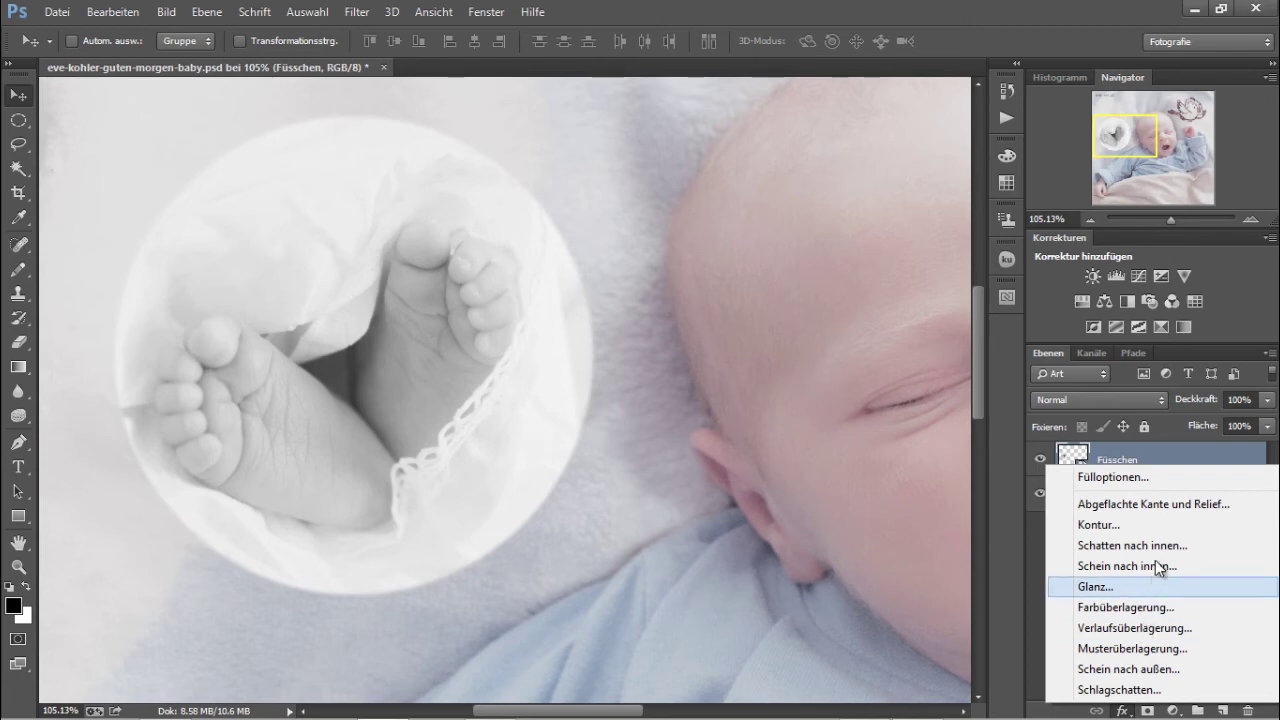
{"action": "left_click", "coordinate": [1143, 478]}
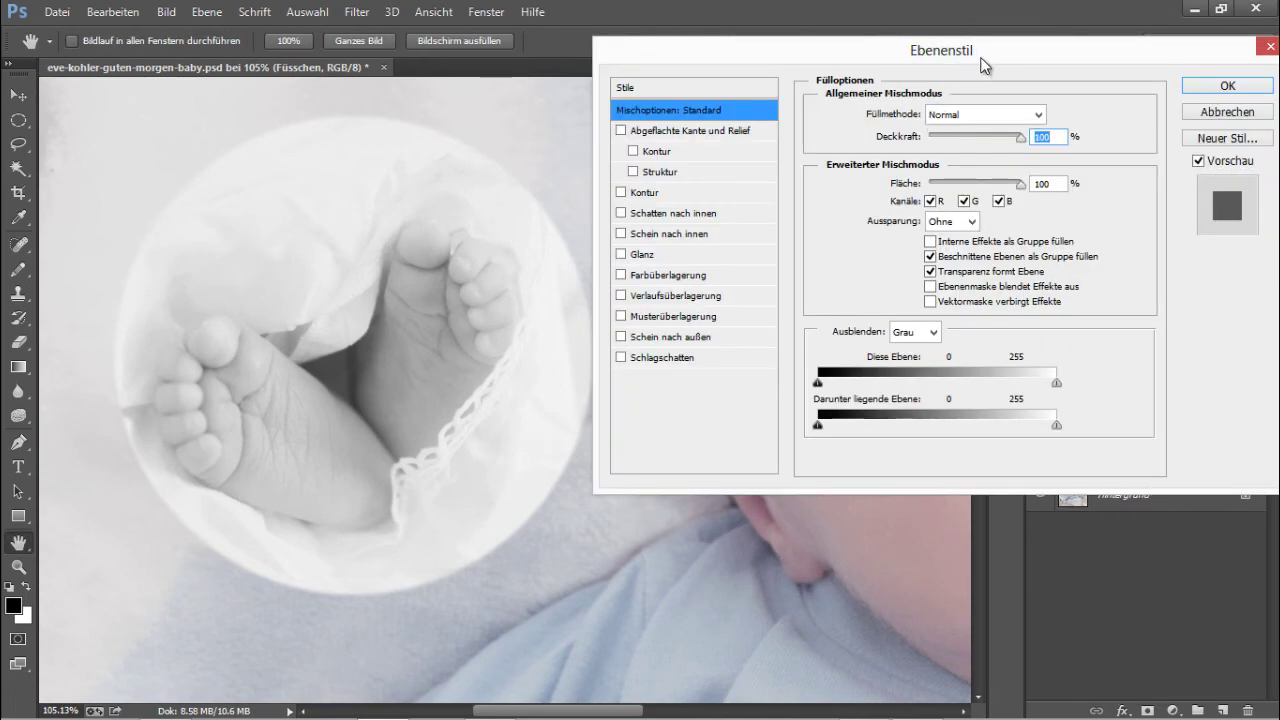
{"action": "left_click_drag", "start_coordinate": [1034, 53], "coordinate": [1029, 37]}
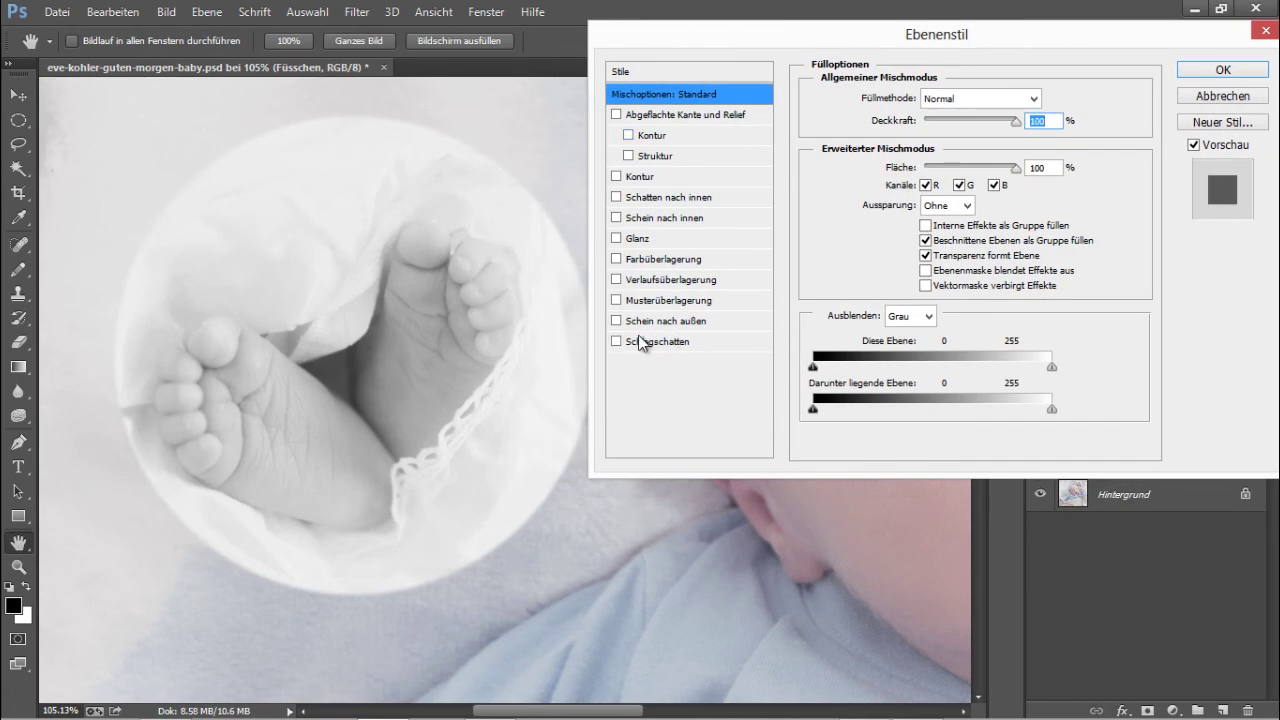
{"action": "left_click", "coordinate": [616, 342]}
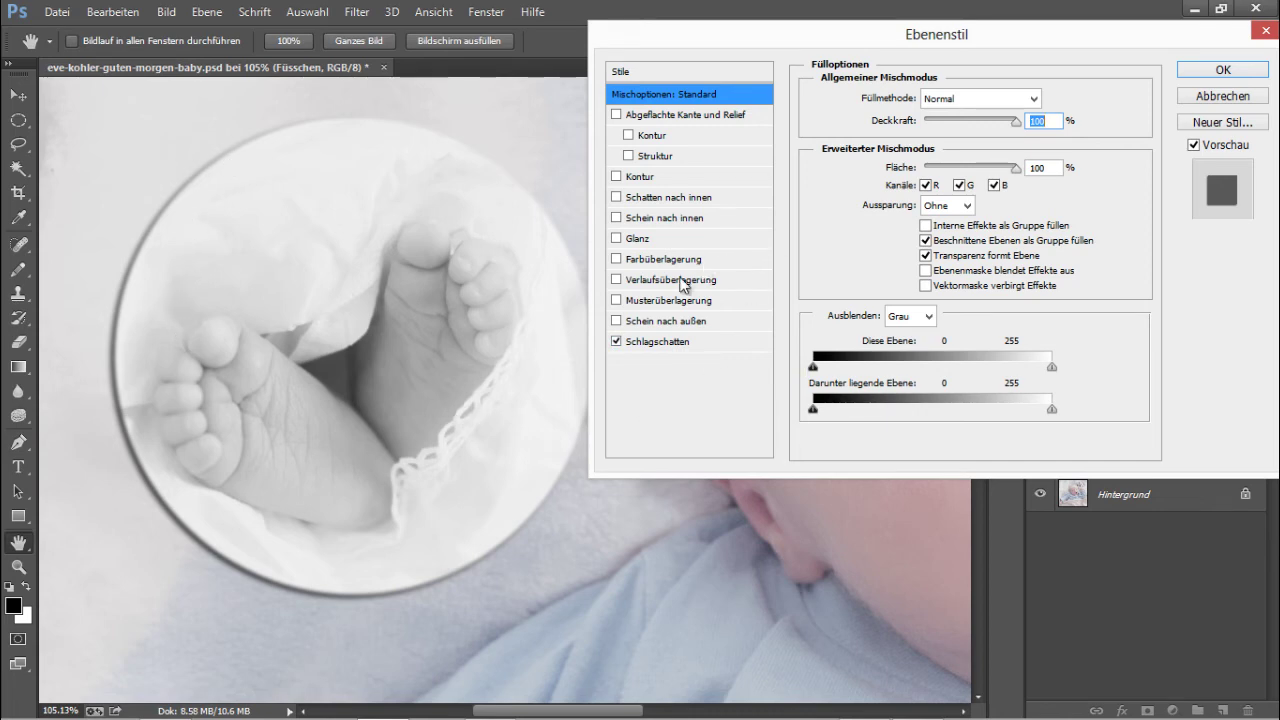
{"action": "left_click", "coordinate": [666, 342]}
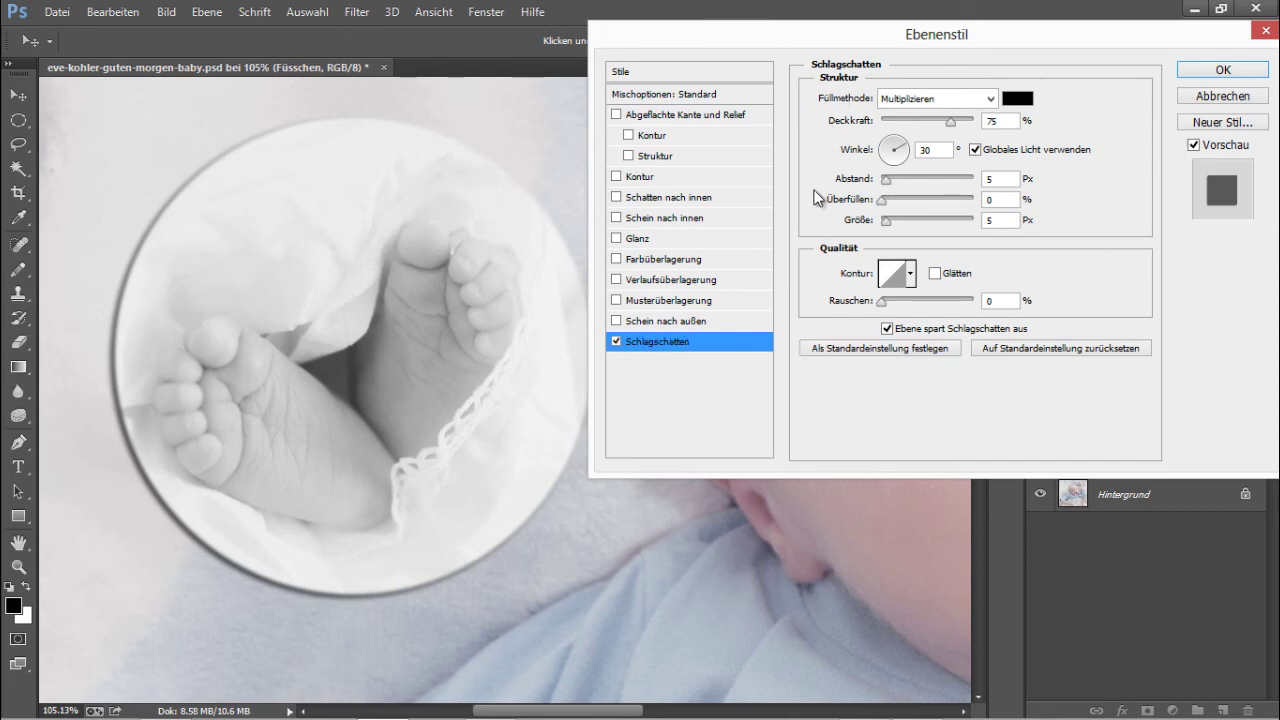
{"action": "left_click", "coordinate": [889, 145]}
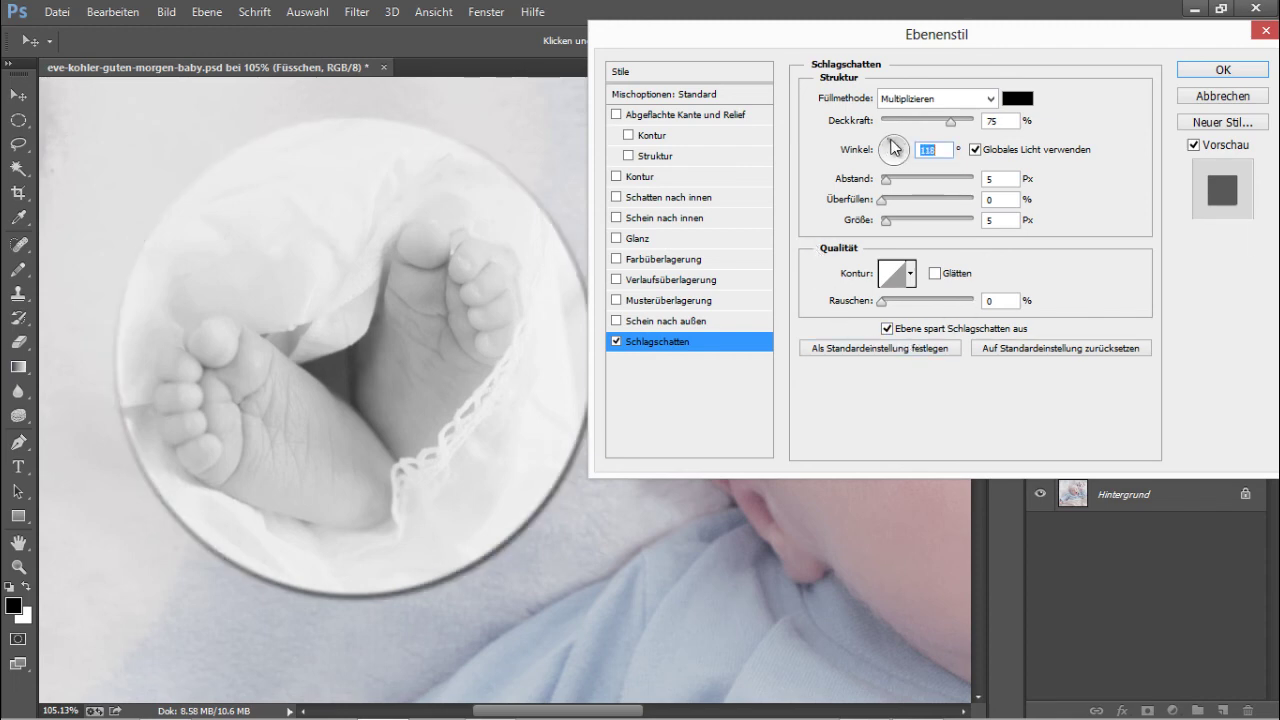
{"action": "left_click_drag", "start_coordinate": [896, 141], "coordinate": [889, 145]}
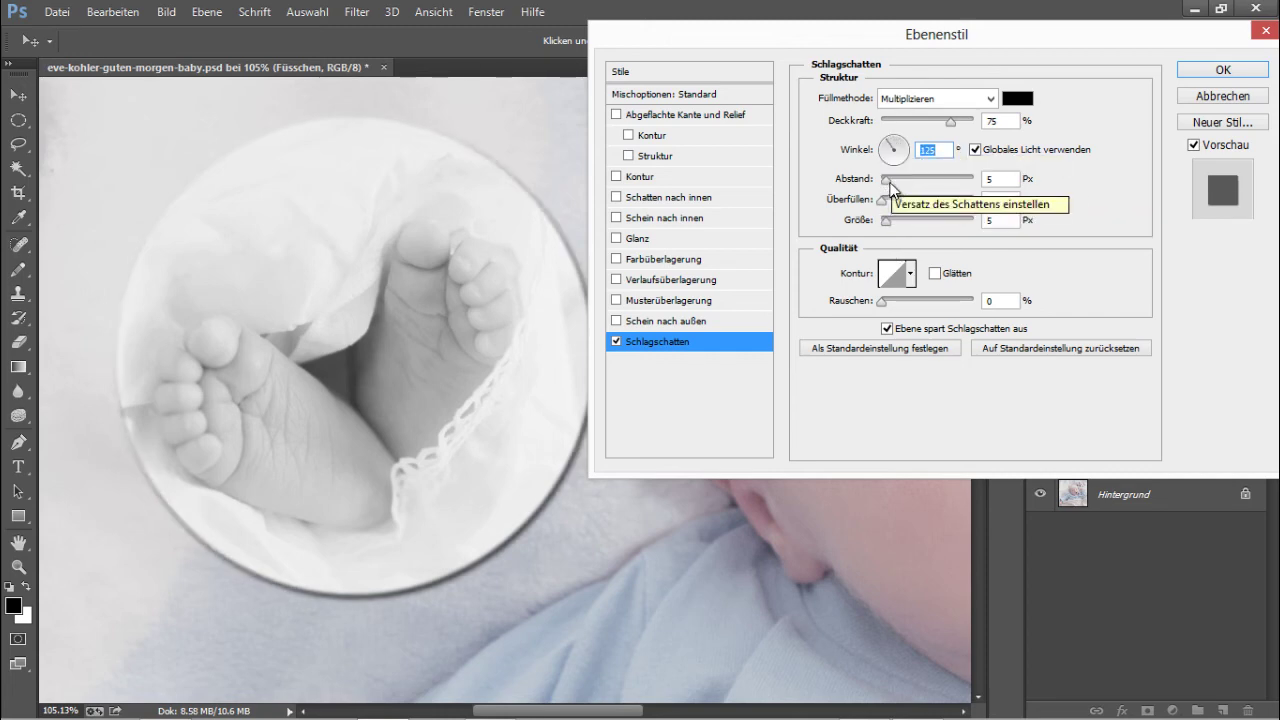
{"action": "left_click_drag", "start_coordinate": [886, 179], "coordinate": [893, 180]}
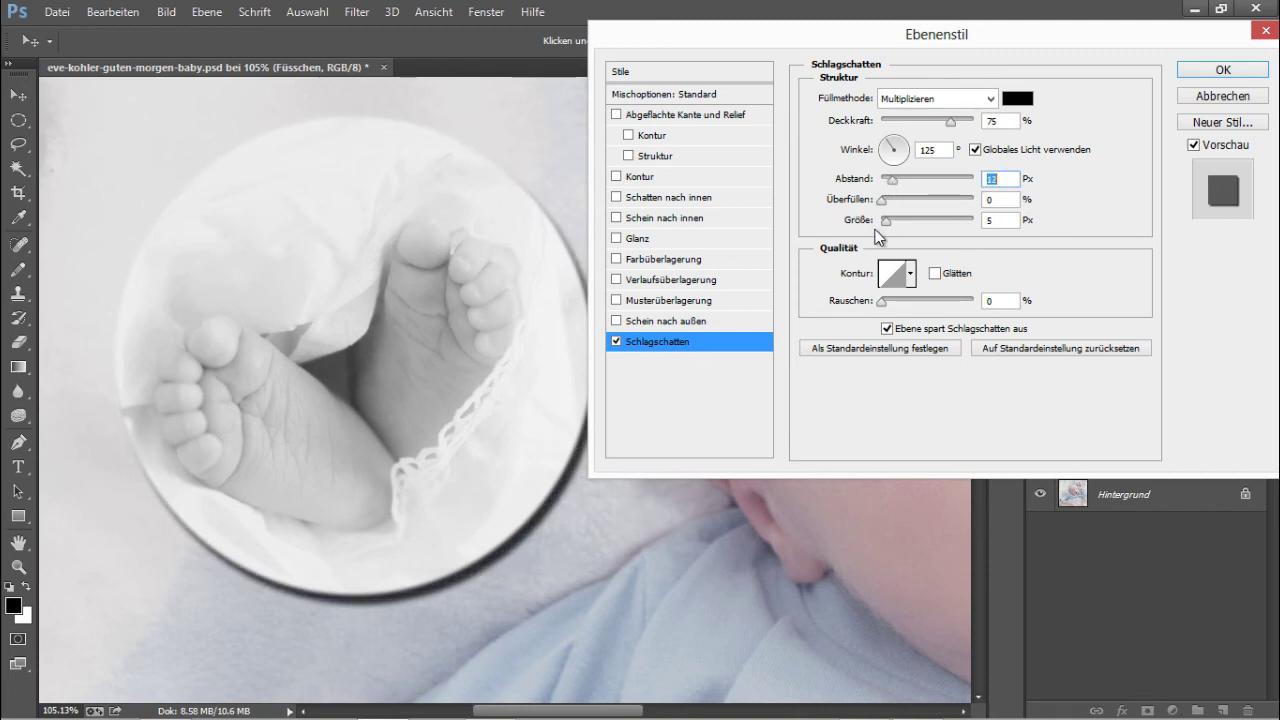
{"action": "left_click_drag", "start_coordinate": [886, 220], "coordinate": [893, 220]}
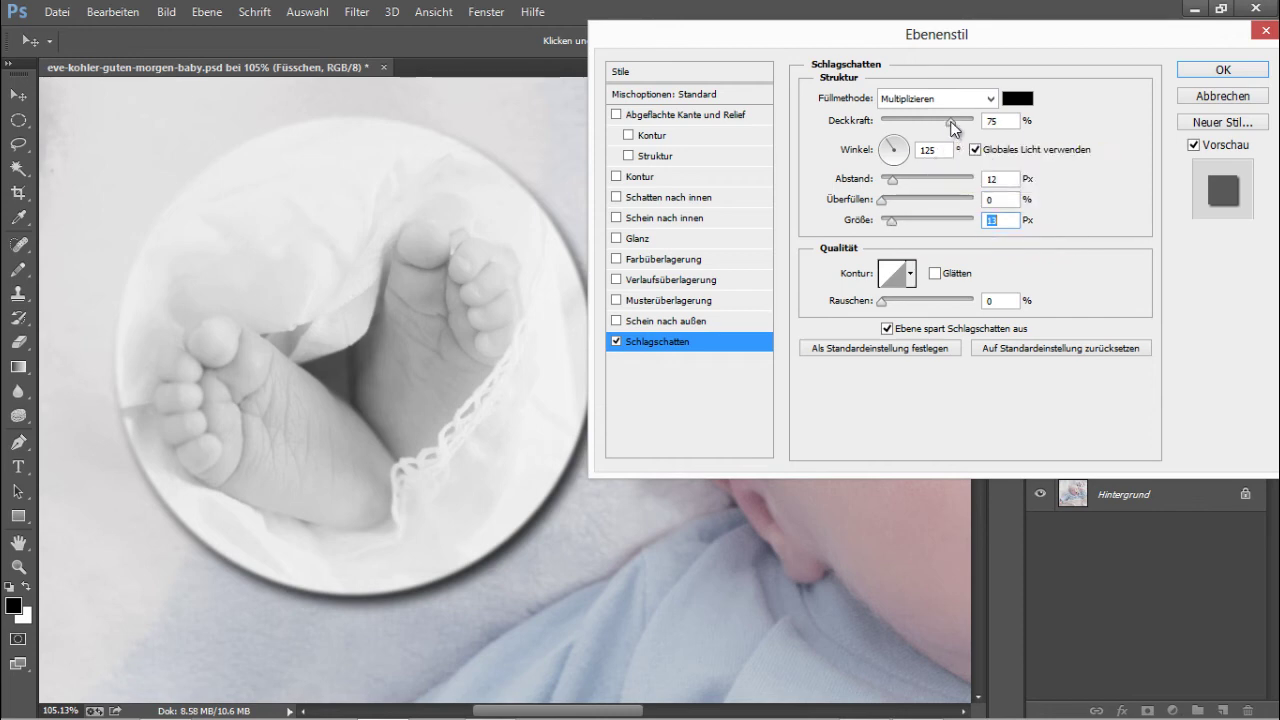
{"action": "left_click_drag", "start_coordinate": [951, 121], "coordinate": [939, 120]}
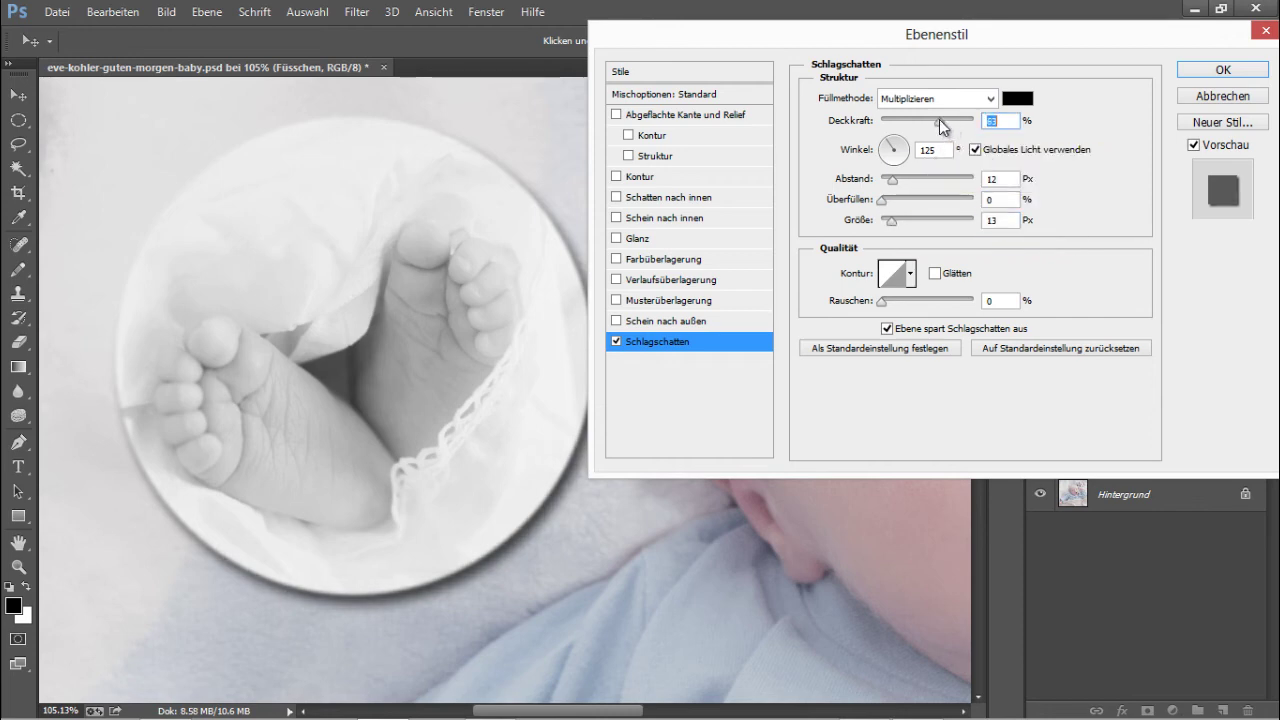
Enable Kontur under Abgeflachte Kante und Relief, comparing it on and off, and apply the layer style.
{"action": "left_click", "coordinate": [627, 136]}
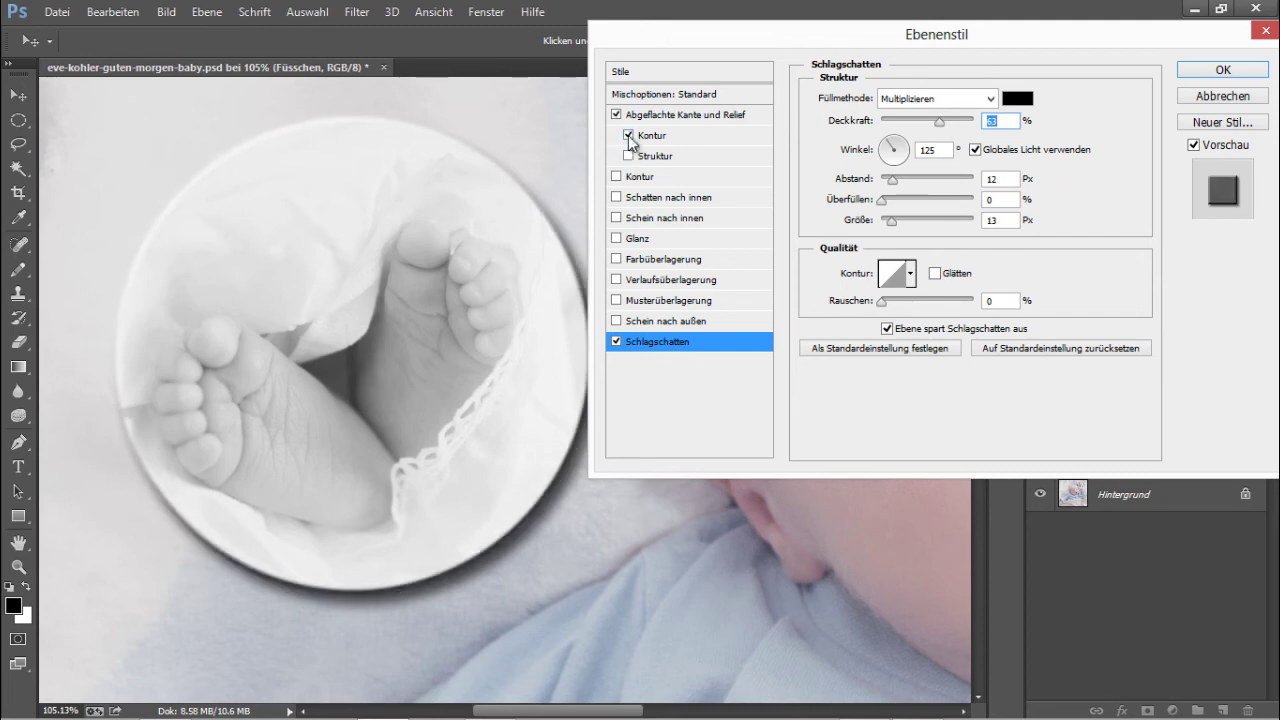
{"action": "left_click", "coordinate": [628, 136]}
{"action": "left_click", "coordinate": [628, 136]}
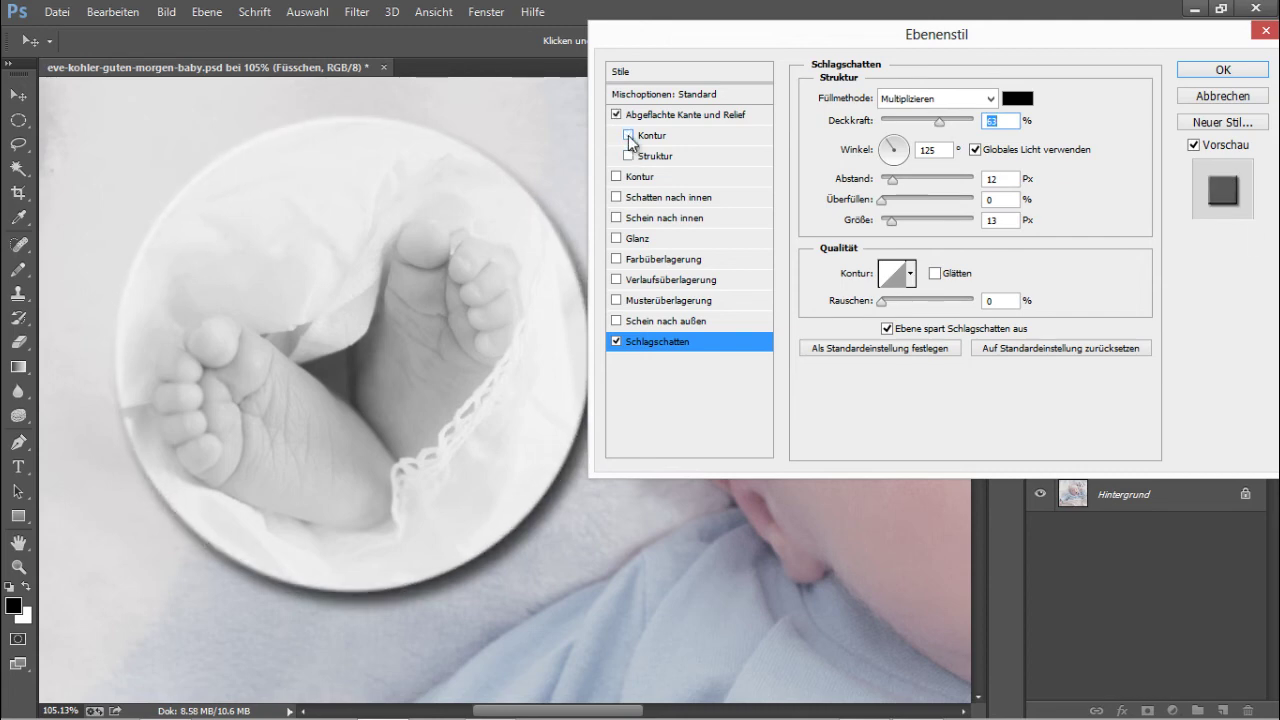
{"action": "left_click_drag", "start_coordinate": [647, 39], "coordinate": [704, 44]}
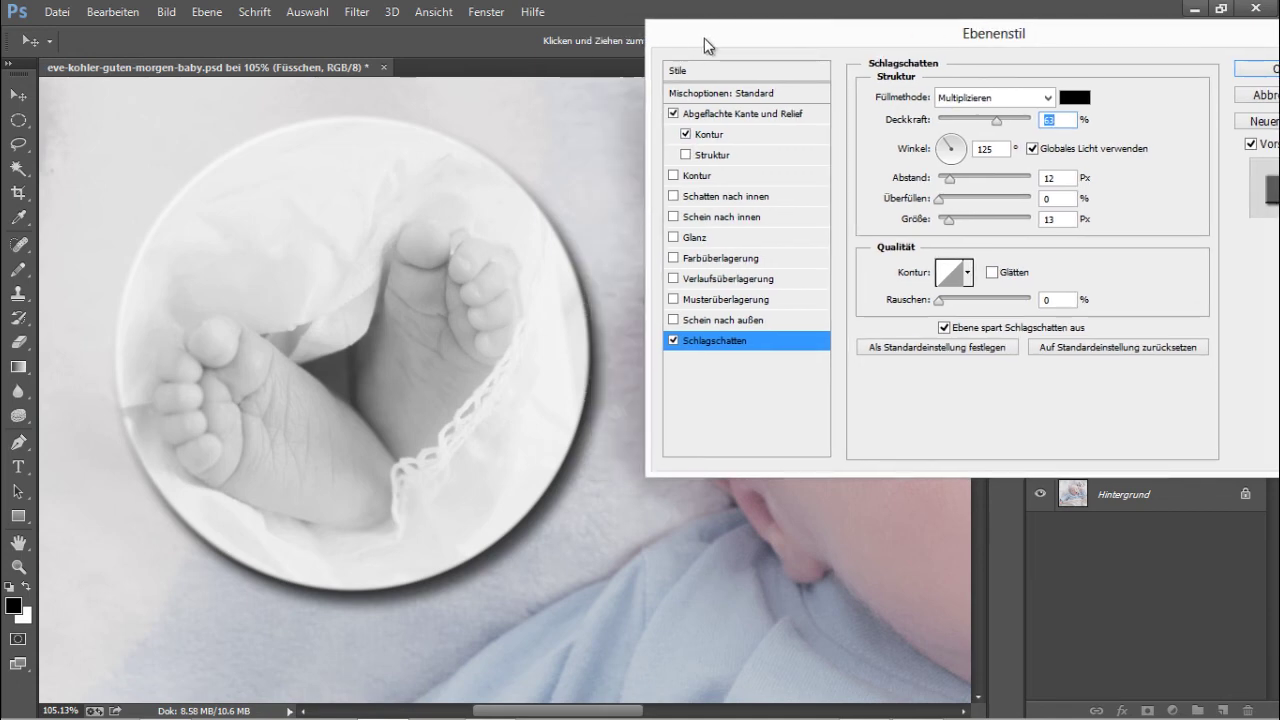
{"action": "left_click", "coordinate": [685, 134]}
{"action": "left_click", "coordinate": [686, 134]}
{"action": "left_click", "coordinate": [686, 134]}
{"action": "left_click", "coordinate": [686, 134]}
{"action": "left_click", "coordinate": [686, 134]}
{"action": "left_click", "coordinate": [707, 136]}
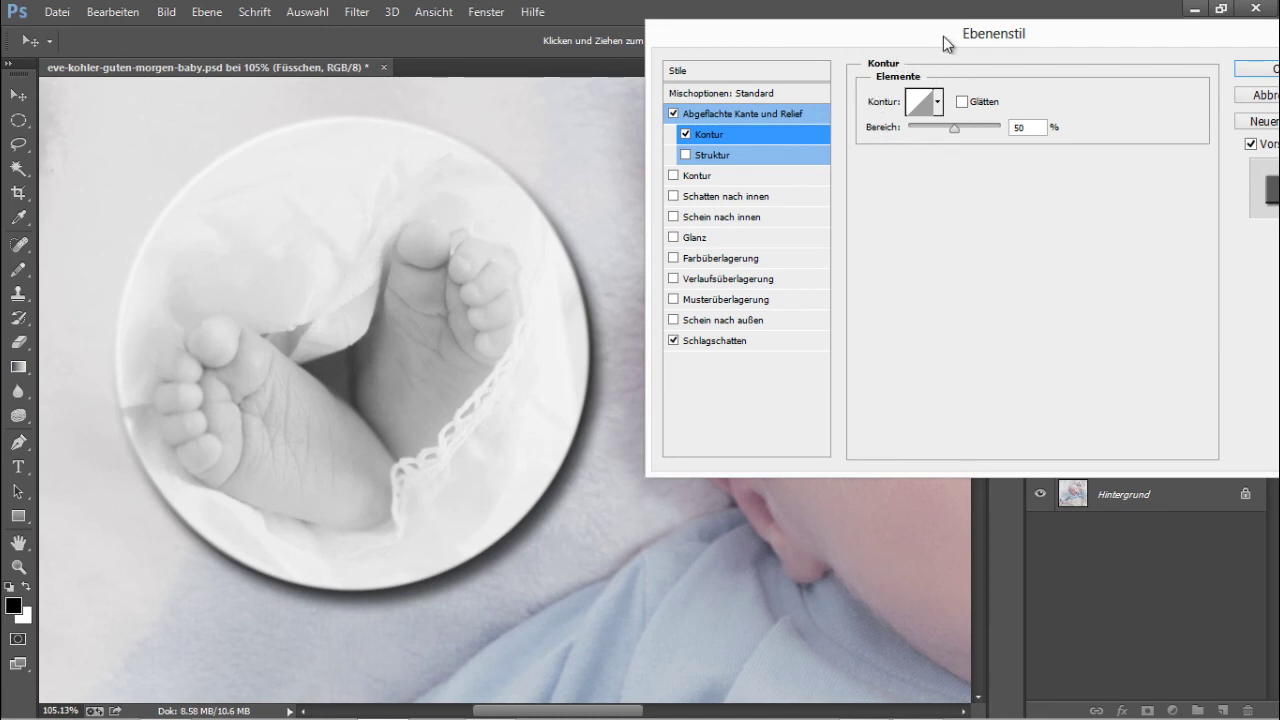
{"action": "left_click_drag", "start_coordinate": [943, 36], "coordinate": [601, 98]}
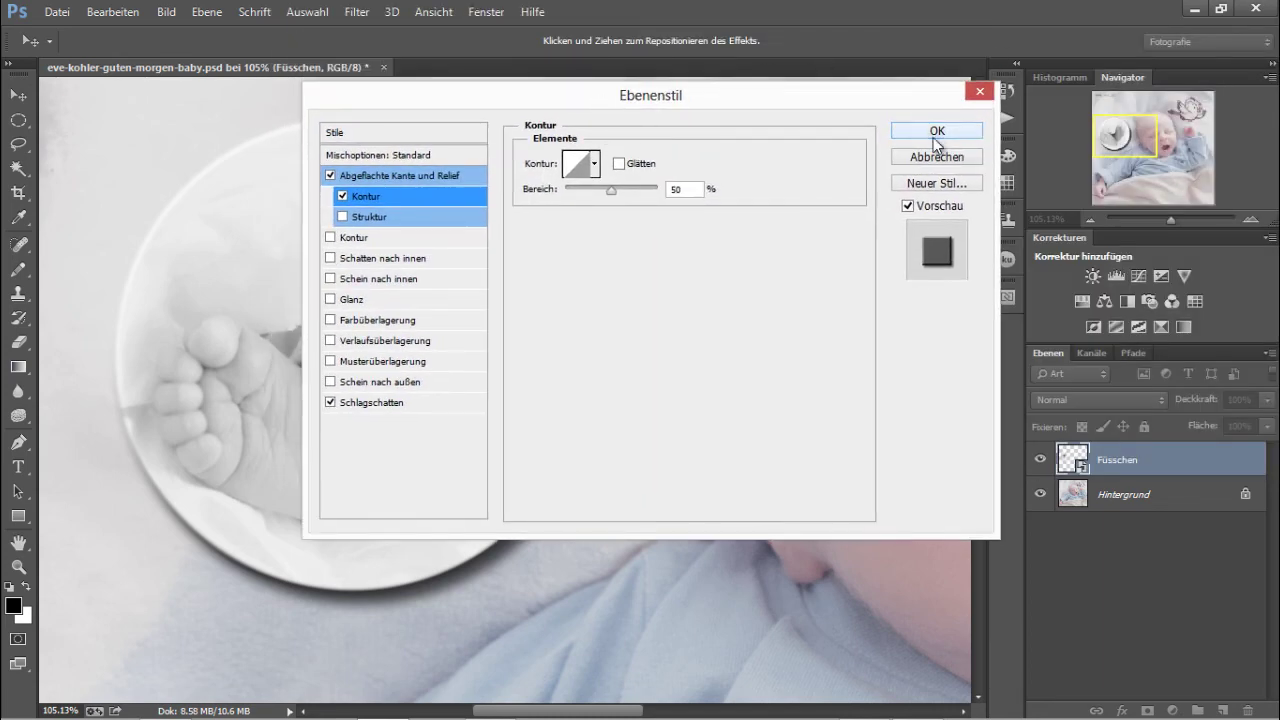
{"action": "left_click", "coordinate": [936, 137]}
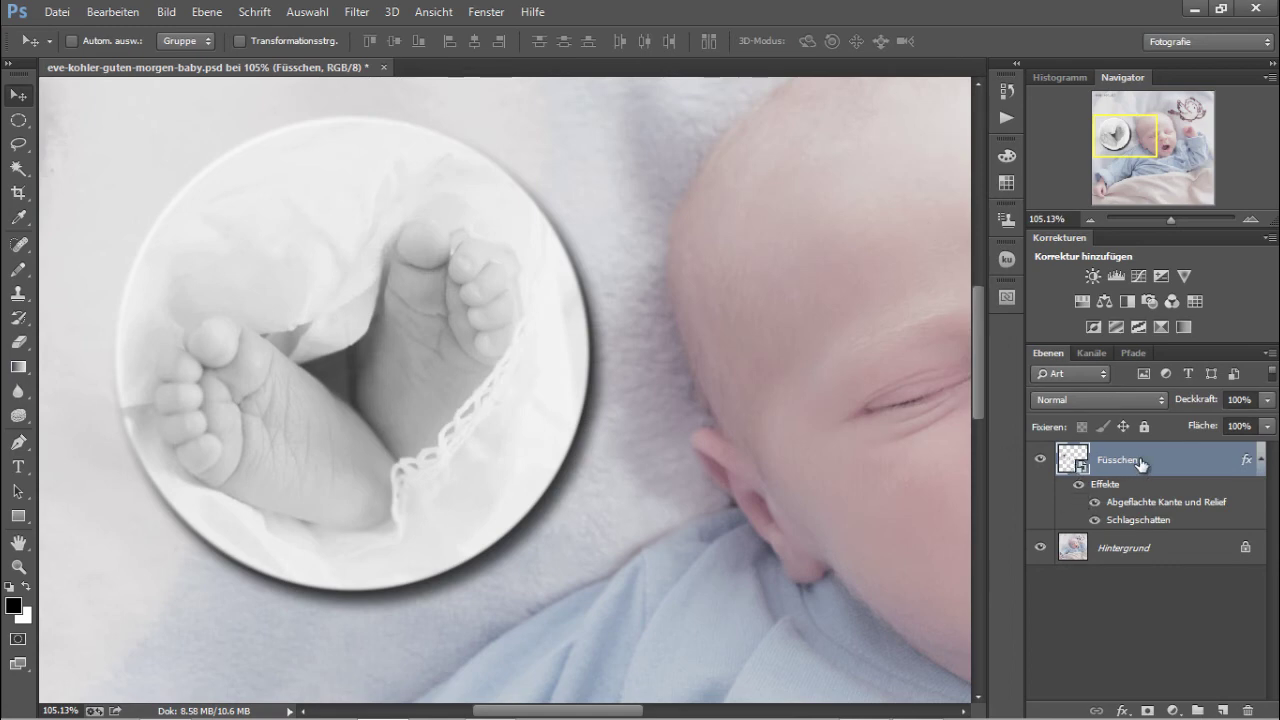
Toggle the Füsschen layer's effects off and on to compare the look.
{"action": "left_click", "coordinate": [1079, 485]}
{"action": "left_click", "coordinate": [1079, 485]}
{"action": "left_click", "coordinate": [1079, 485]}
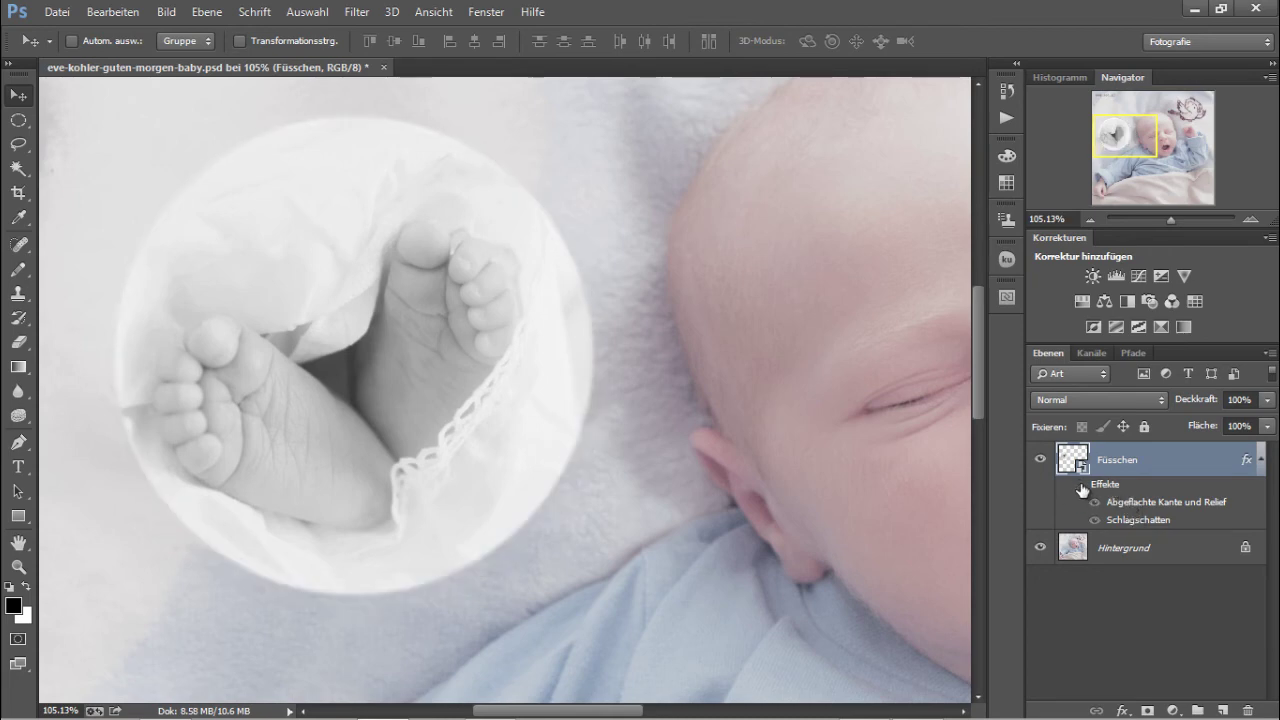
{"action": "left_click", "coordinate": [1079, 485]}
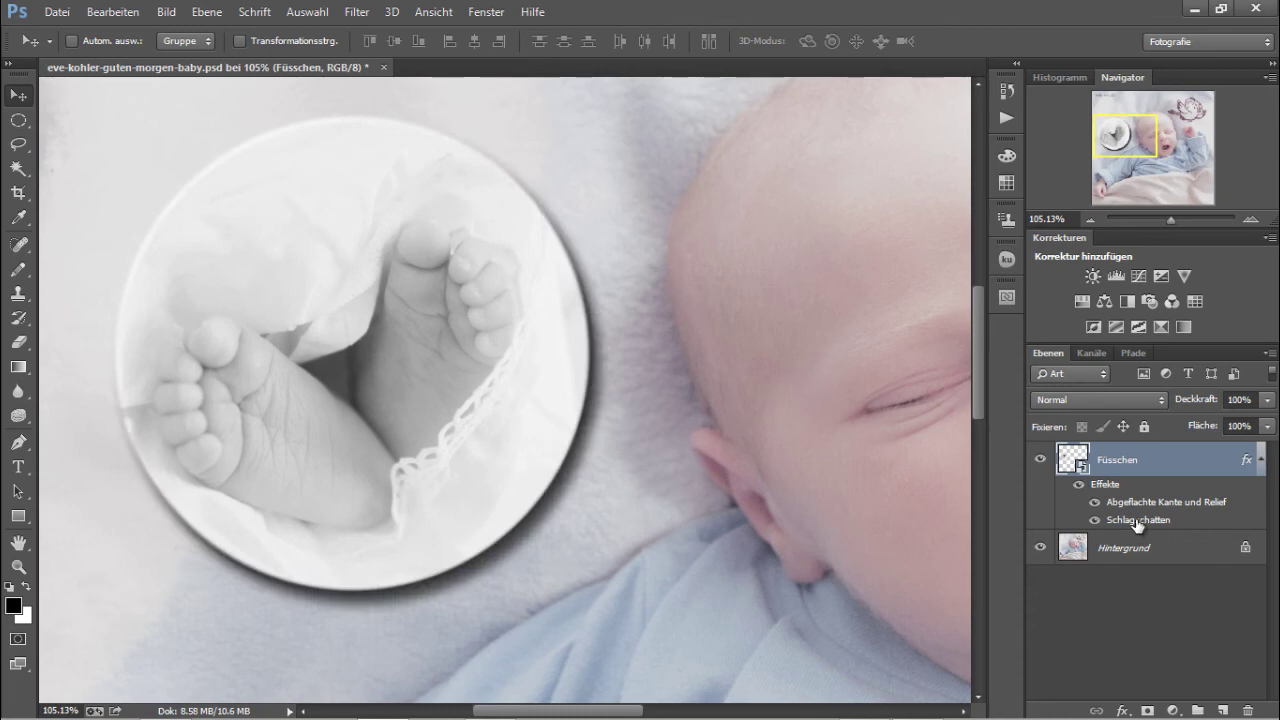
Change the Schlagschatten angle to 113° and confirm.
{"action": "double_click", "coordinate": [1137, 520]}
{"action": "left_click_drag", "start_coordinate": [727, 100], "coordinate": [966, 84]}
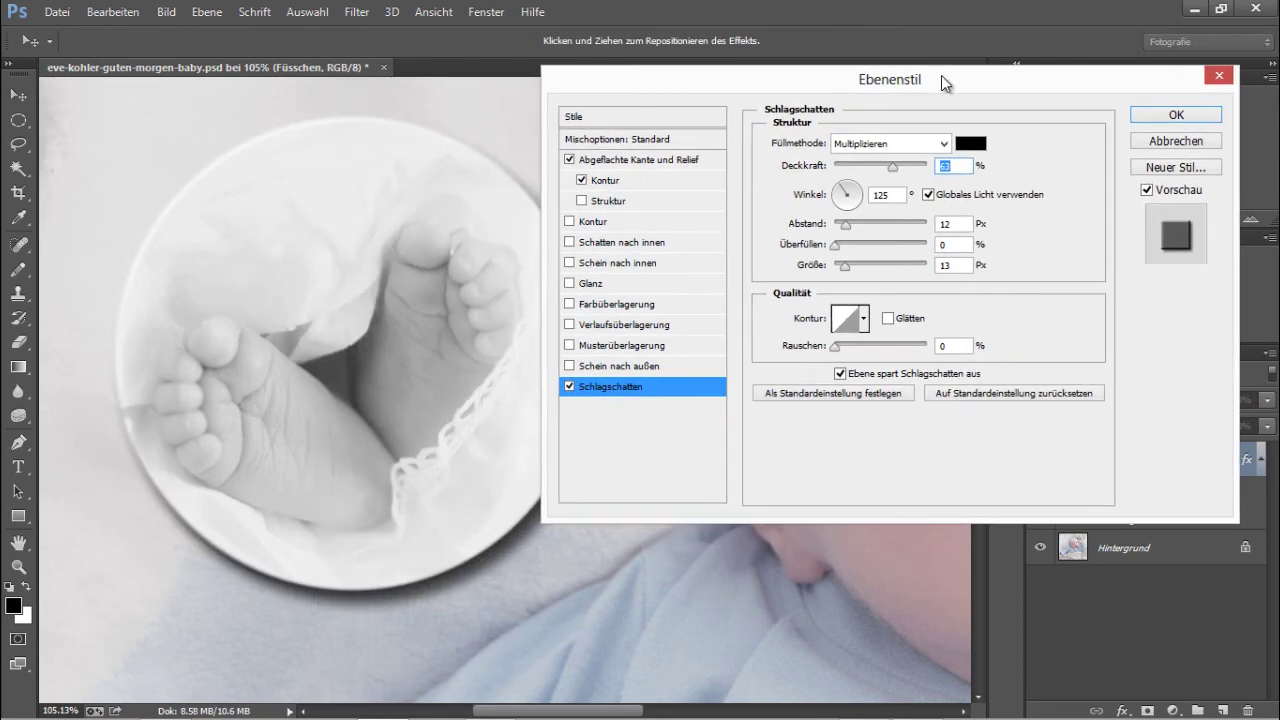
{"action": "left_click", "coordinate": [845, 193]}
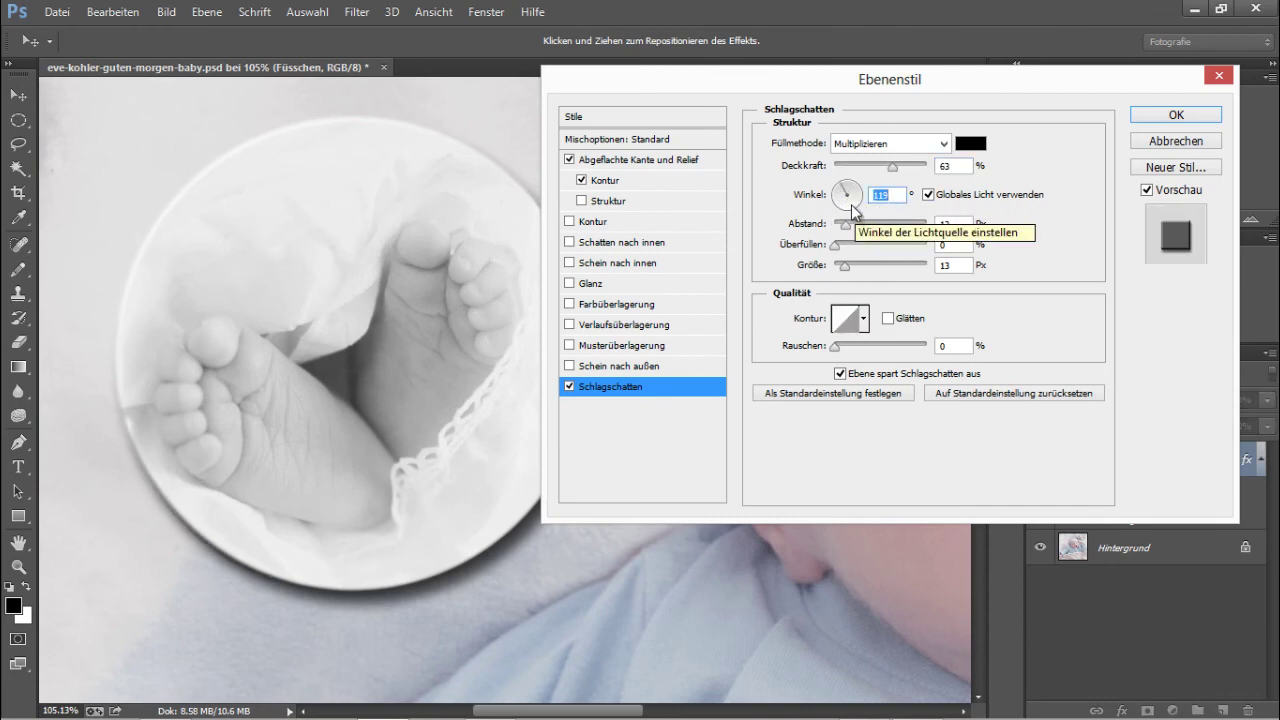
{"action": "left_click", "coordinate": [850, 205]}
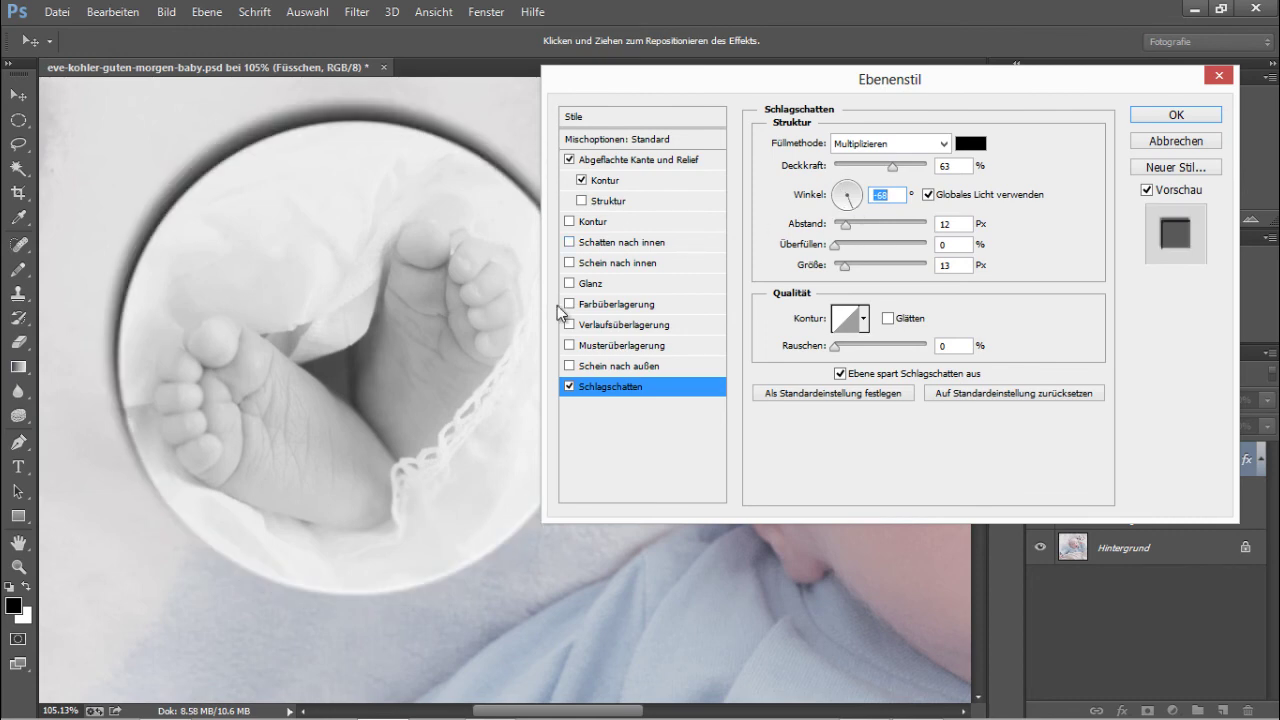
{"action": "left_click", "coordinate": [842, 183]}
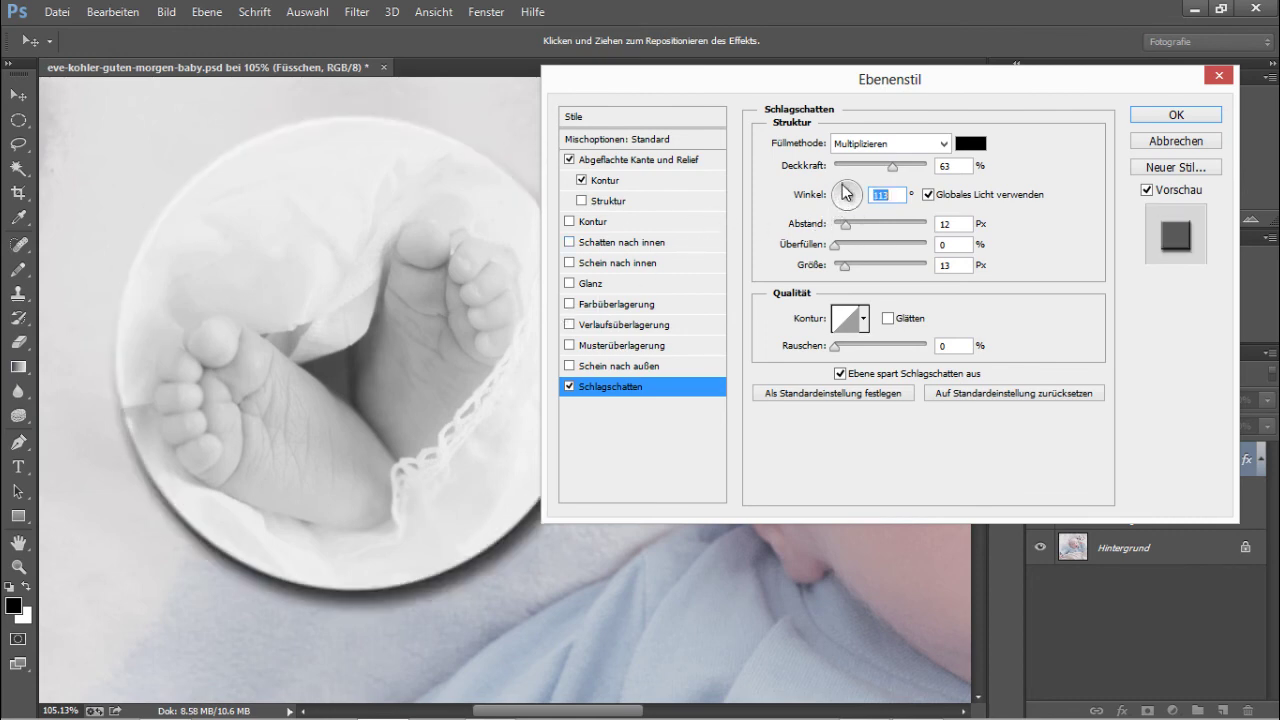
{"action": "left_click", "coordinate": [1135, 114]}
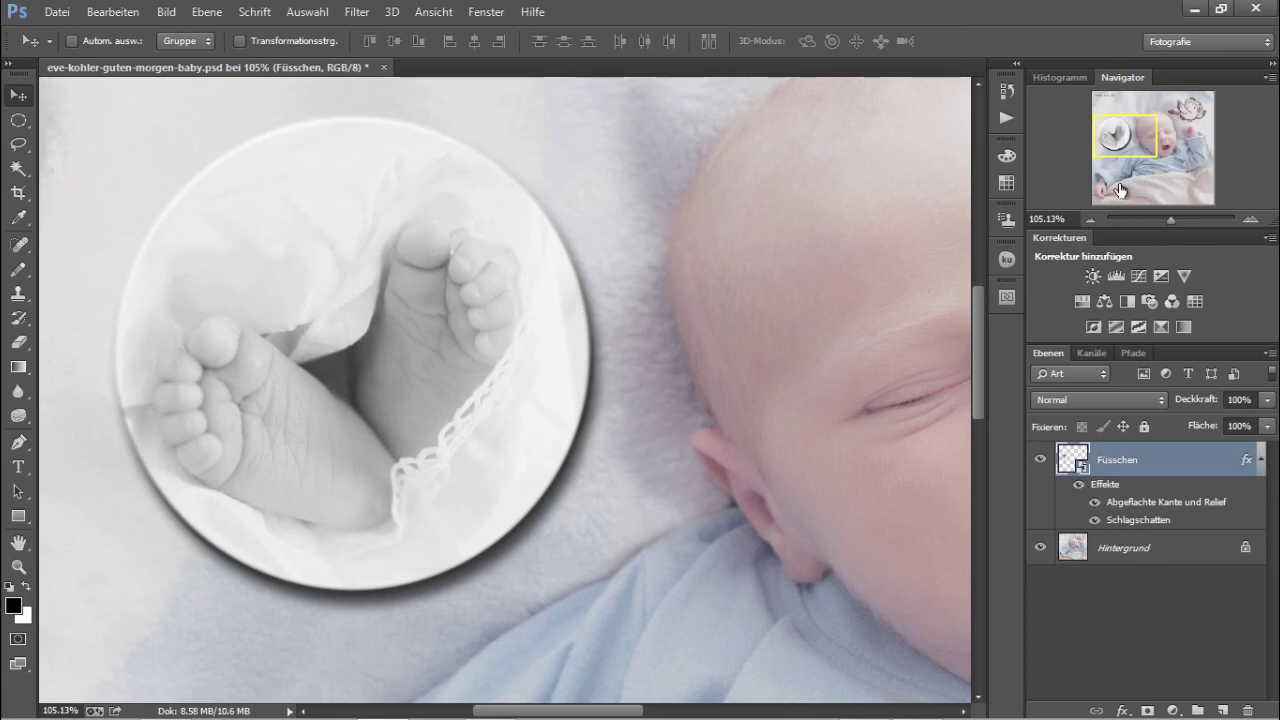
Add a Farbton/Sättigung adjustment layer with Färben on and hue set to 220.
{"action": "left_click", "coordinate": [1082, 302]}
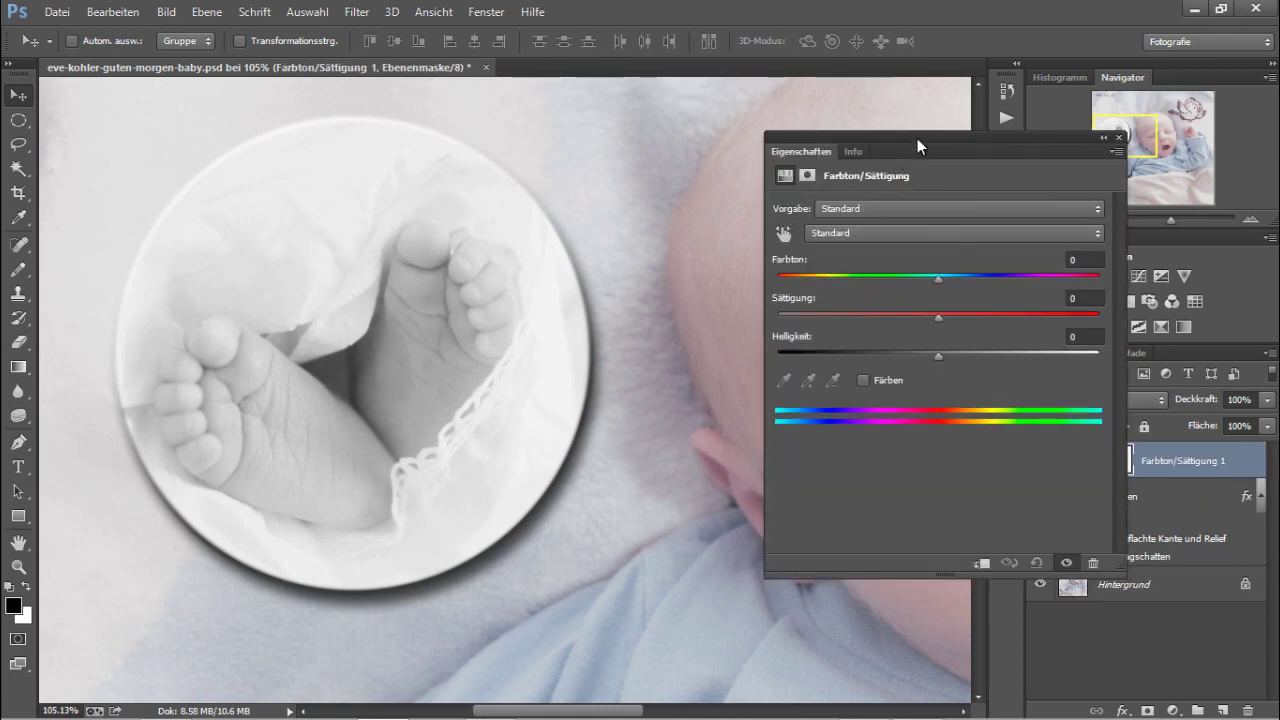
{"action": "left_click_drag", "start_coordinate": [917, 138], "coordinate": [881, 34]}
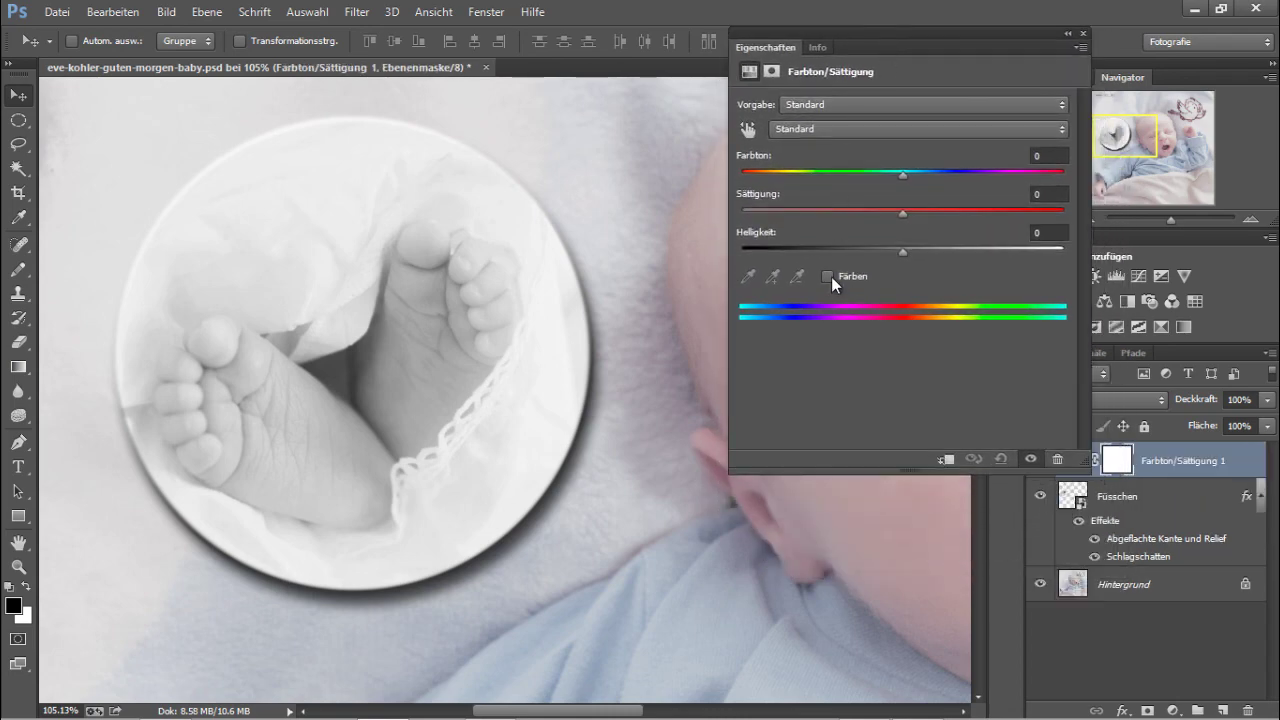
{"action": "left_click", "coordinate": [829, 276]}
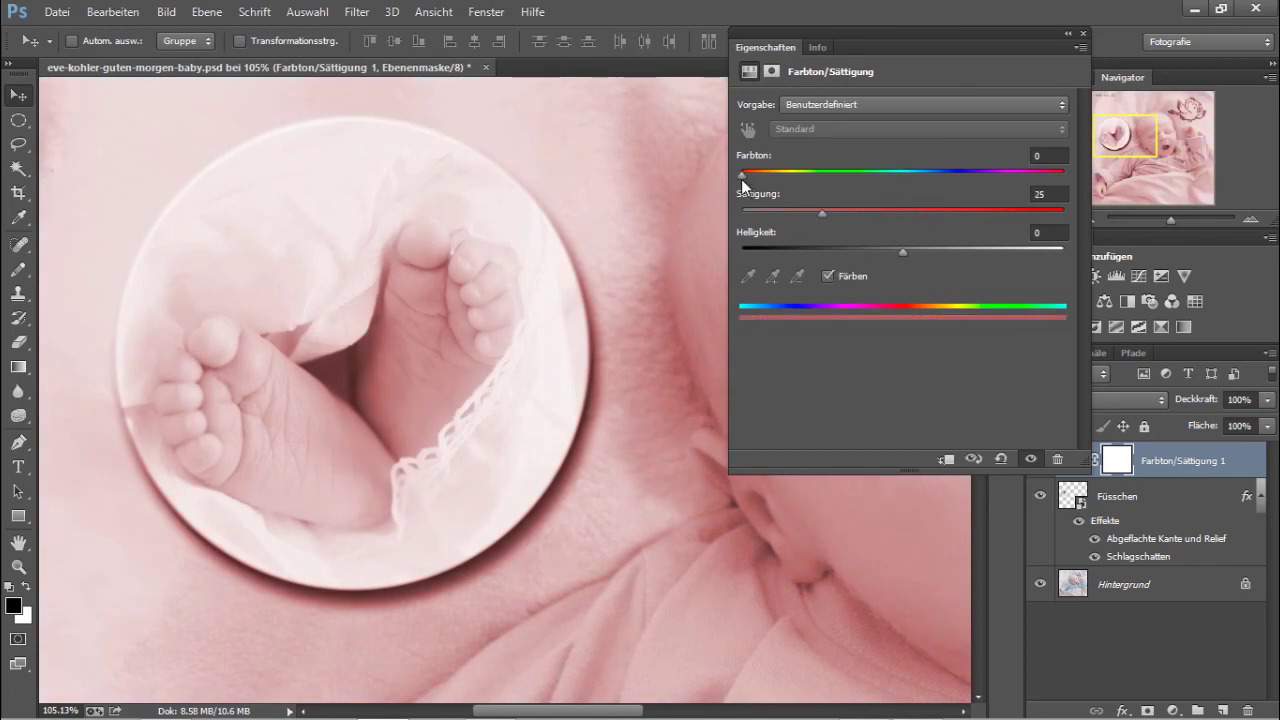
{"action": "mouse_move", "coordinate": [741, 179]}
{"action": "left_mouse_down"}
{"action": "mouse_move", "coordinate": [961, 177]}
{"action": "mouse_move", "coordinate": [944, 177]}
{"action": "left_mouse_up"}
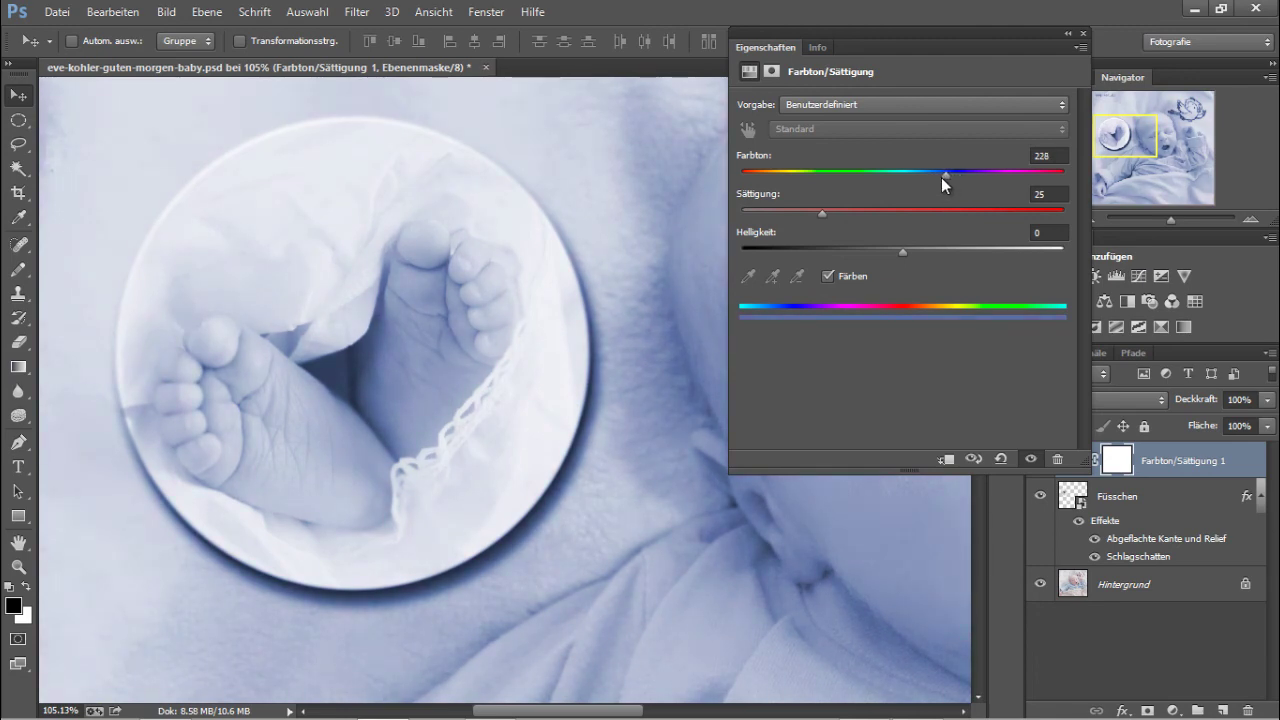
{"action": "left_click_drag", "start_coordinate": [908, 30], "coordinate": [1021, 30]}
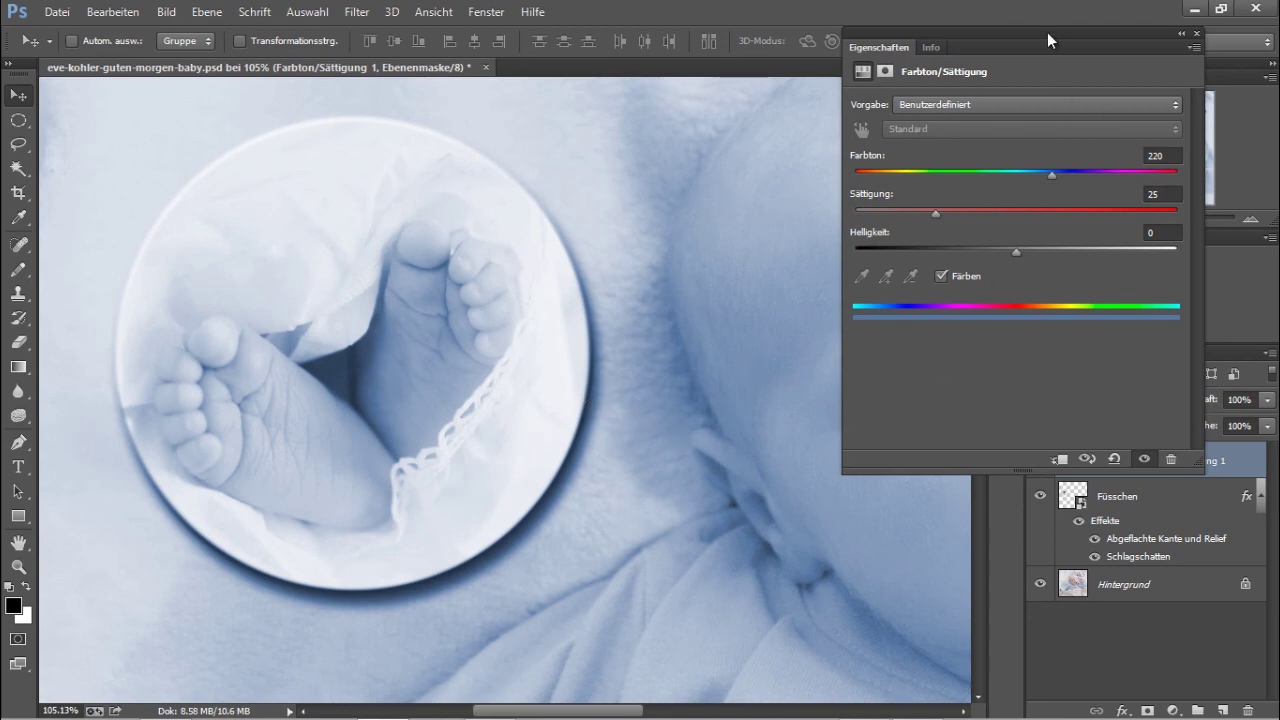
{"action": "mouse_move", "coordinate": [1047, 33]}
{"action": "left_mouse_down"}
{"action": "mouse_move", "coordinate": [750, 16]}
{"action": "mouse_move", "coordinate": [782, 20]}
{"action": "left_mouse_up"}
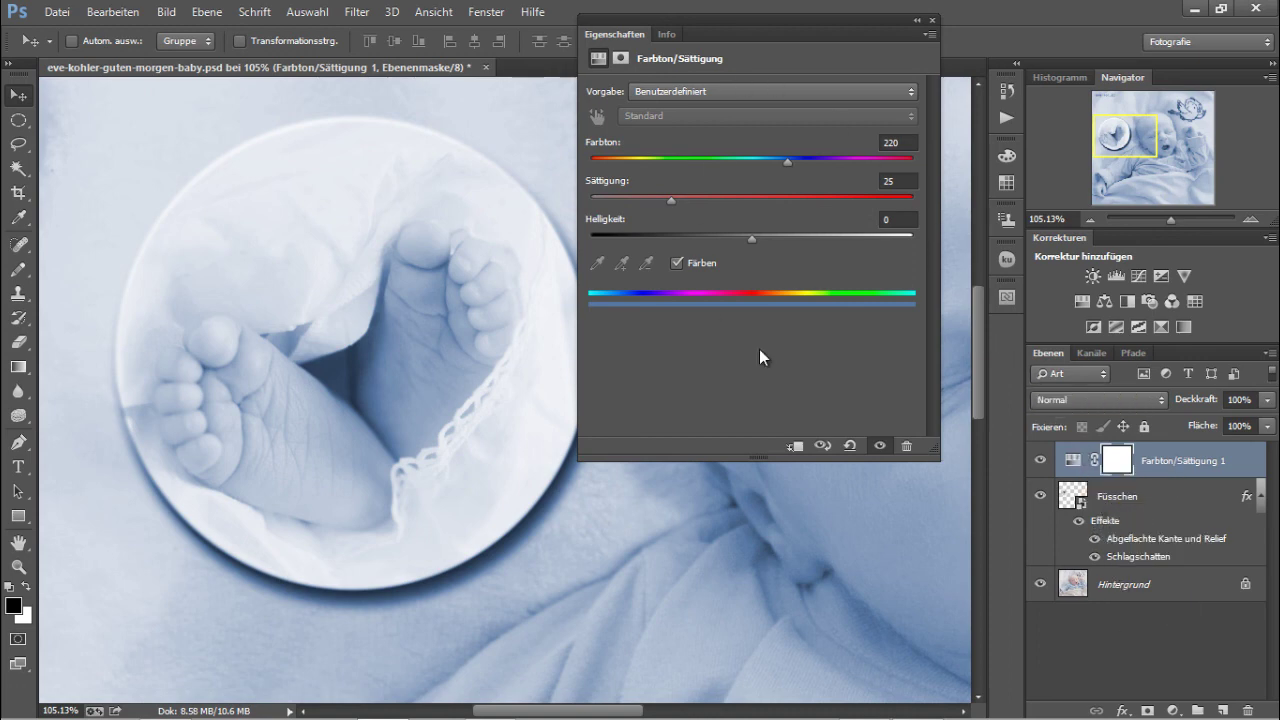
Clip the blue tint to the Füsschen layer and toggle it to compare.
{"action": "left_click", "coordinate": [796, 447]}
{"action": "left_click_drag", "start_coordinate": [769, 23], "coordinate": [849, 24]}
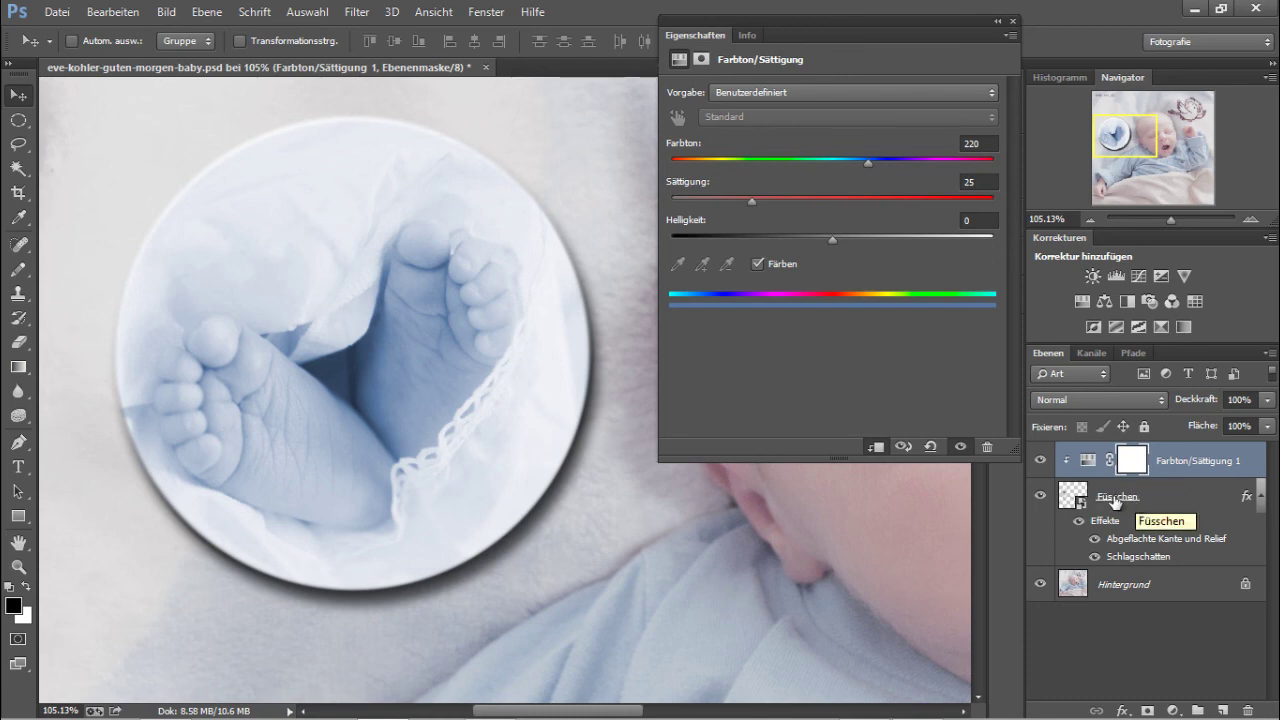
{"action": "left_click", "coordinate": [1038, 460]}
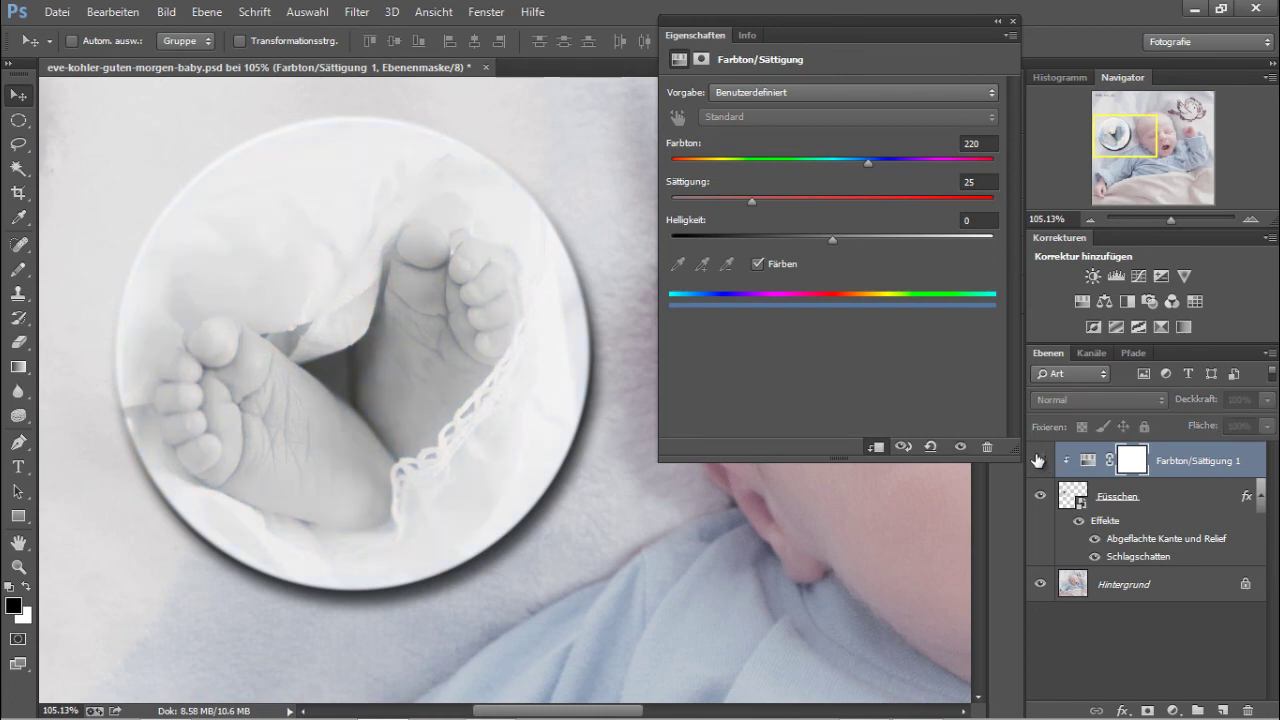
{"action": "left_click", "coordinate": [1038, 460]}
{"action": "left_click", "coordinate": [1038, 460]}
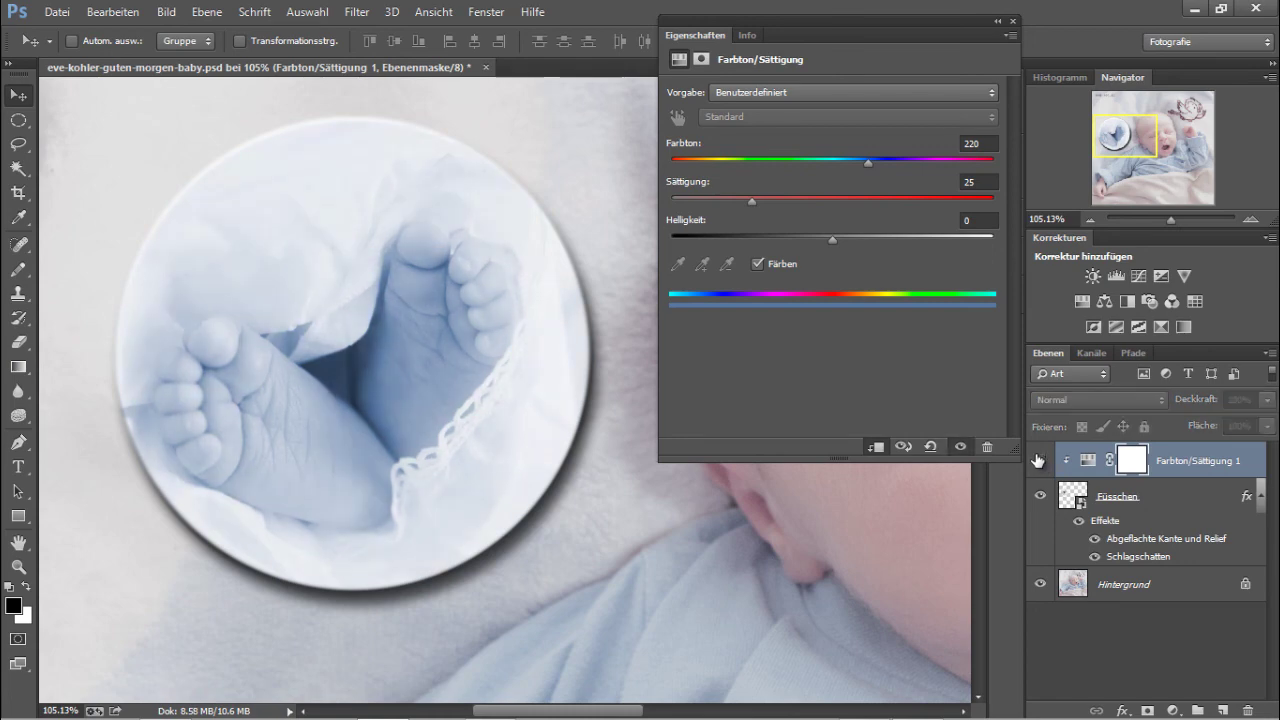
{"action": "left_click", "coordinate": [1038, 460]}
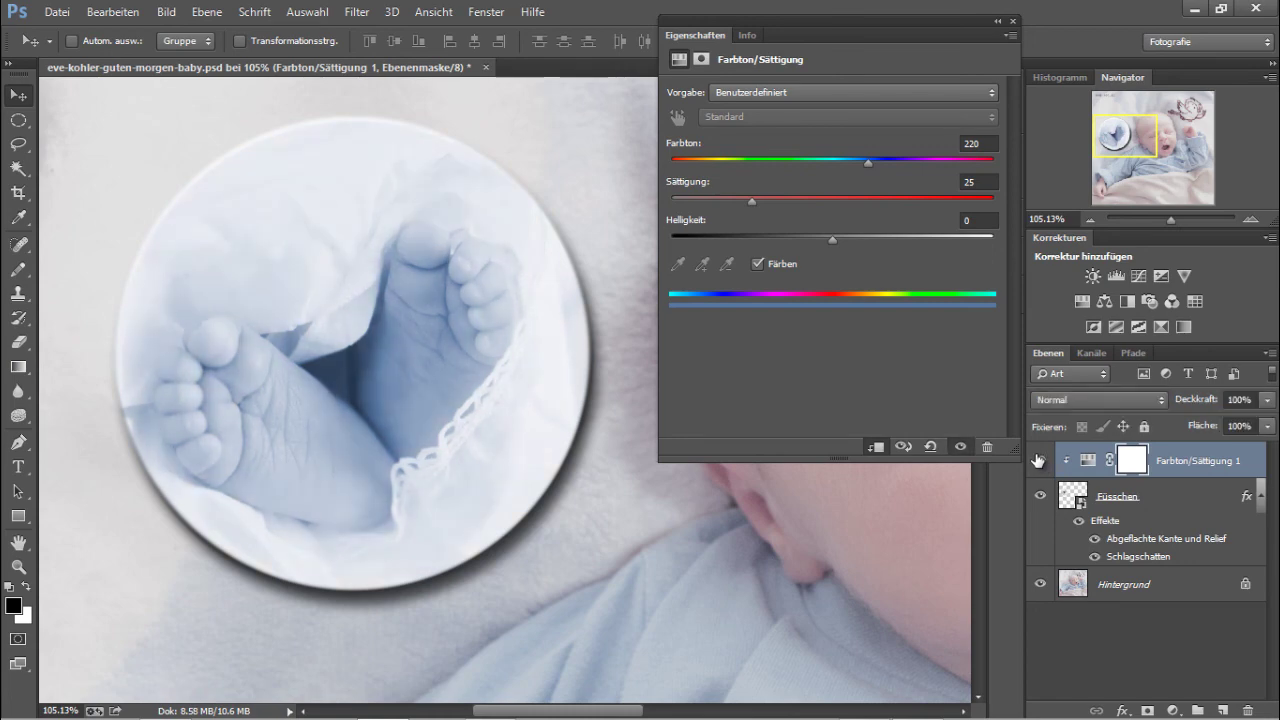
Close Properties, zoom out, and drag the Füsschen circle about 1.73 cm higher.
{"action": "left_click", "coordinate": [1013, 22]}
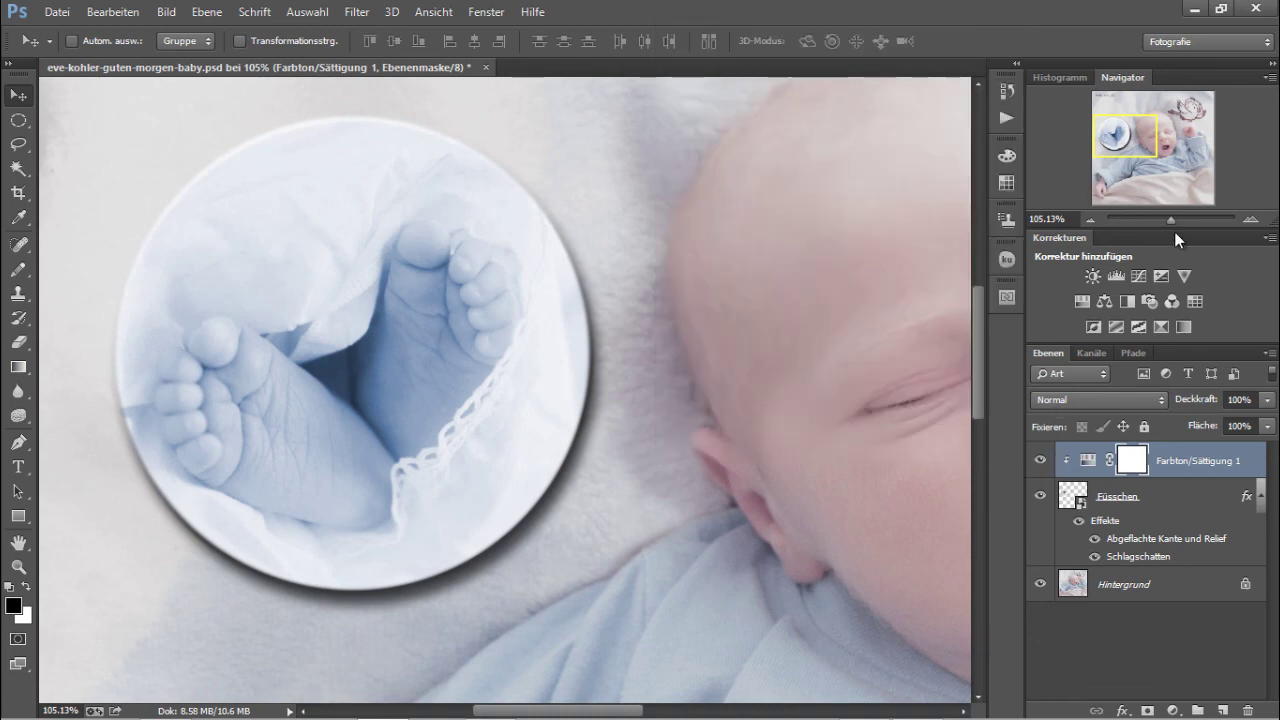
{"action": "left_click_drag", "start_coordinate": [1174, 219], "coordinate": [1162, 216]}
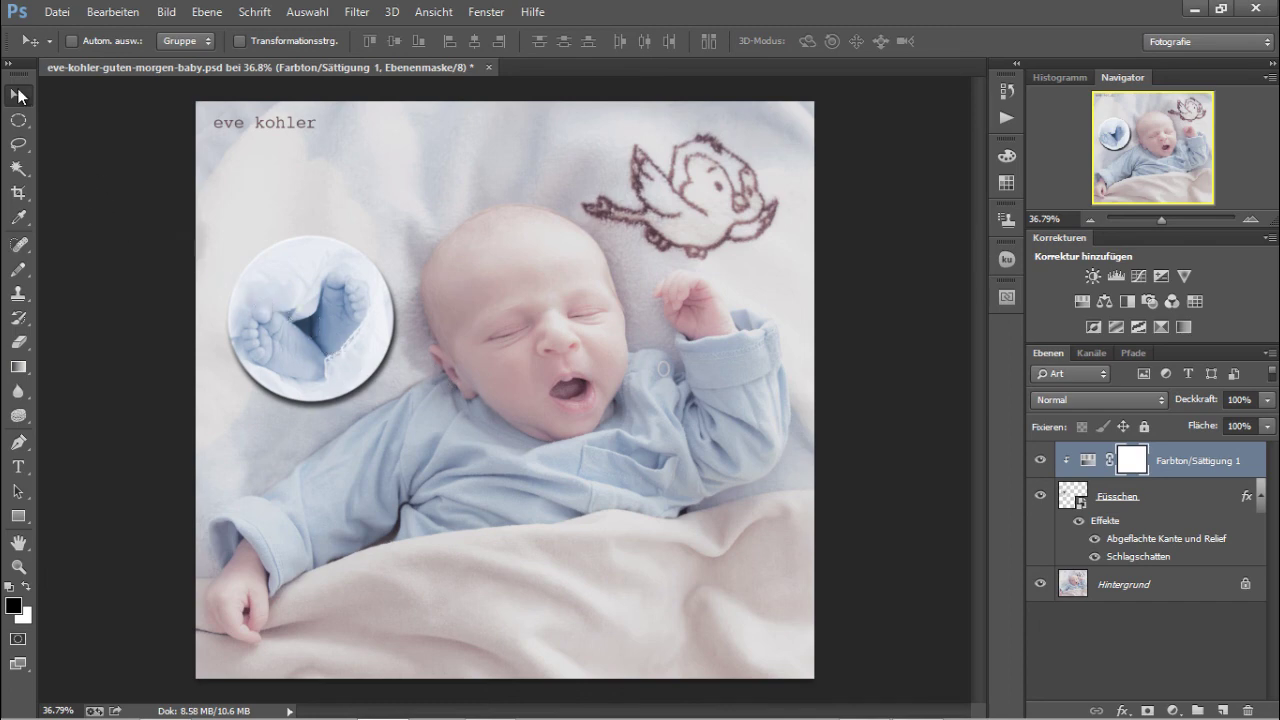
{"action": "left_click", "coordinate": [1117, 497]}
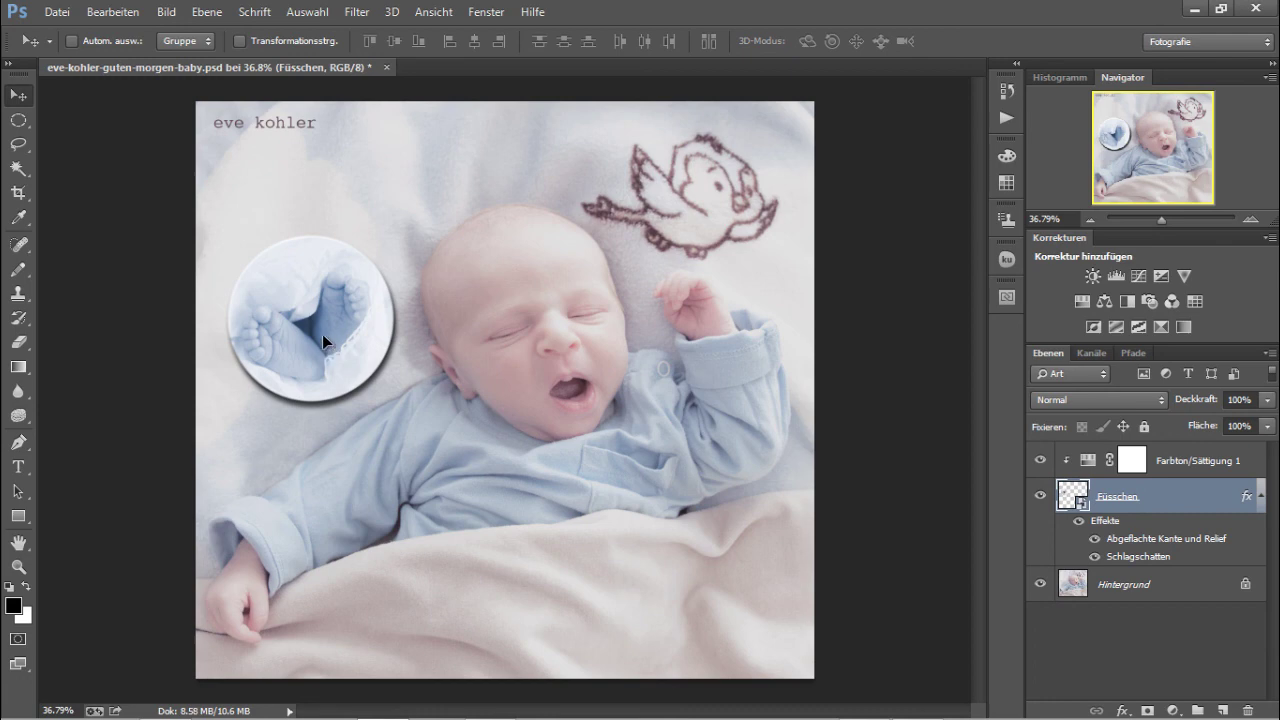
{"action": "left_click_drag", "start_coordinate": [322, 343], "coordinate": [321, 269]}
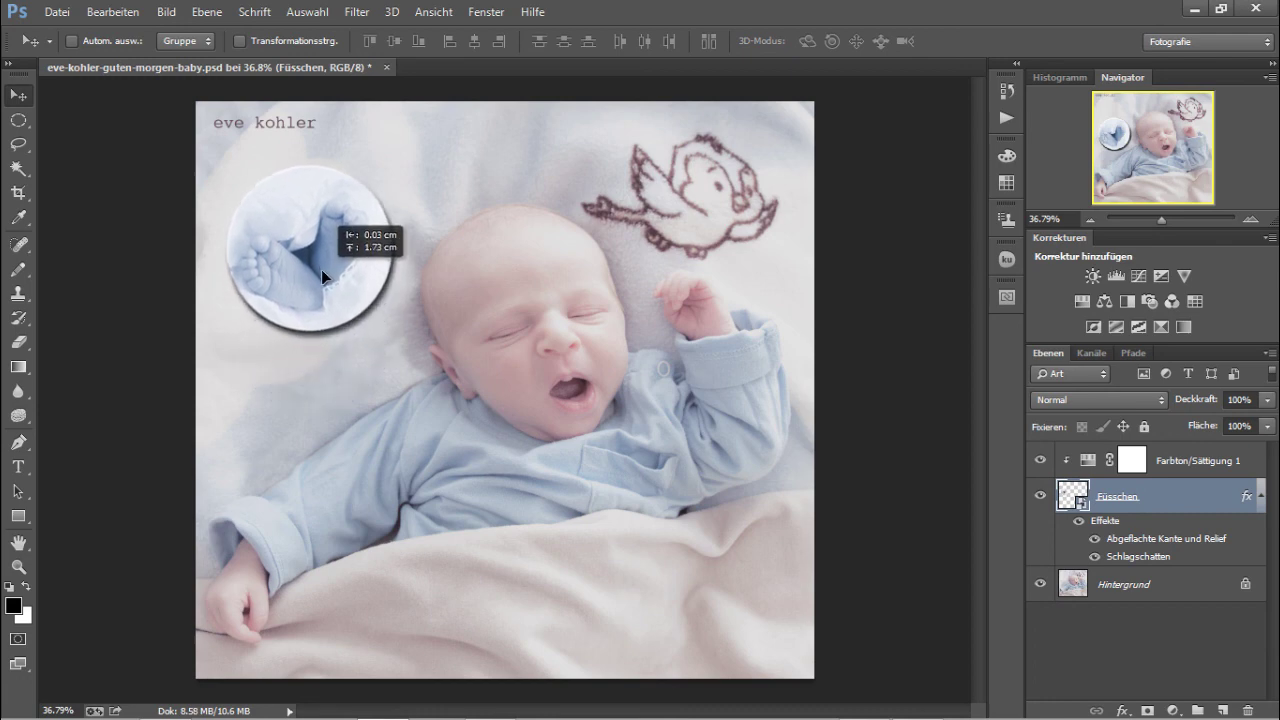